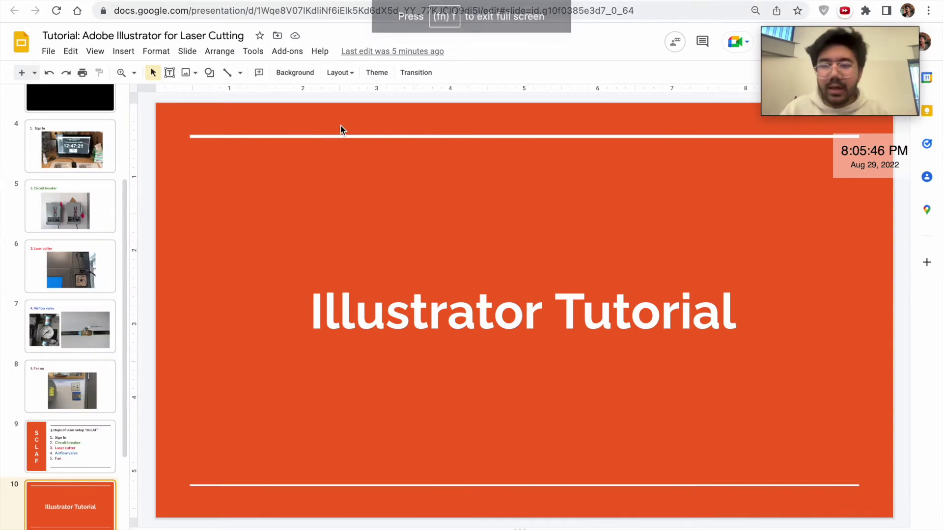
Switch from Google Slides to the GT MyCloud browser tab
key("ctrl+Tab")
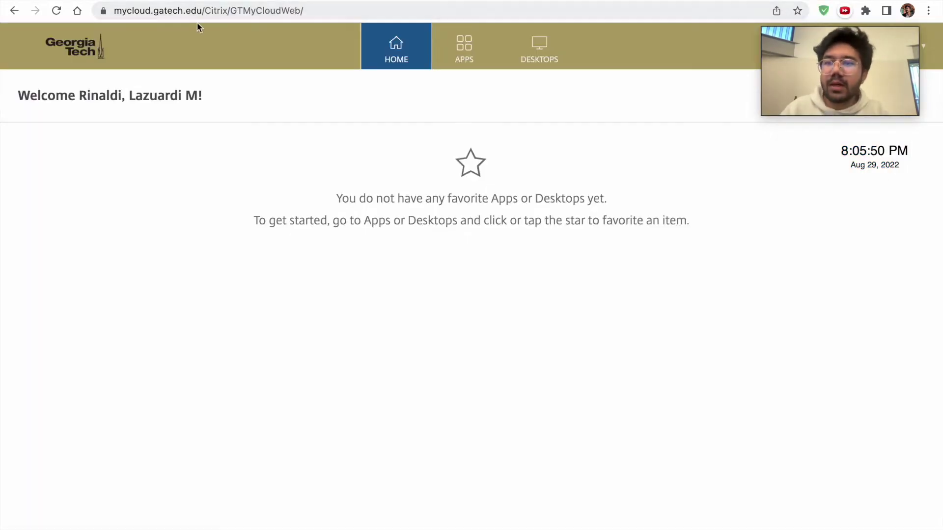
Go to mycloud.gatech.edu in the browser address bar
left_click(167, 10)
type("muc")
key("BackSpace")
key("BackSpace")
type("ycloud.gatech.edu")
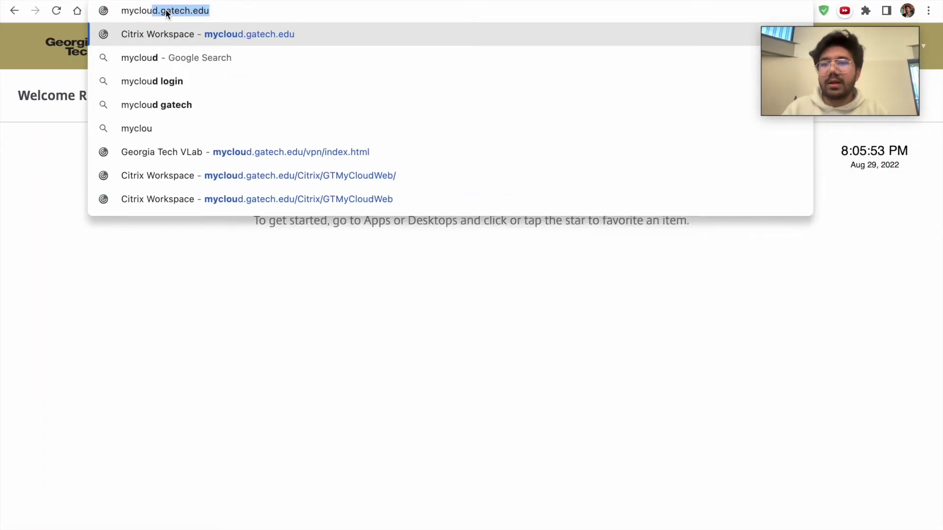
key("Return")
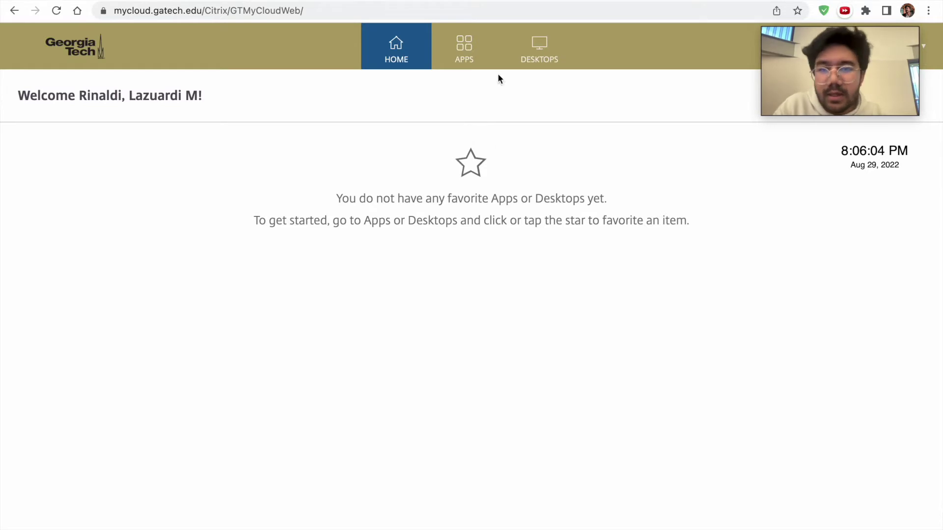
Launch the ECE-2022 remote desktop from the Desktops list
left_click(524, 57)
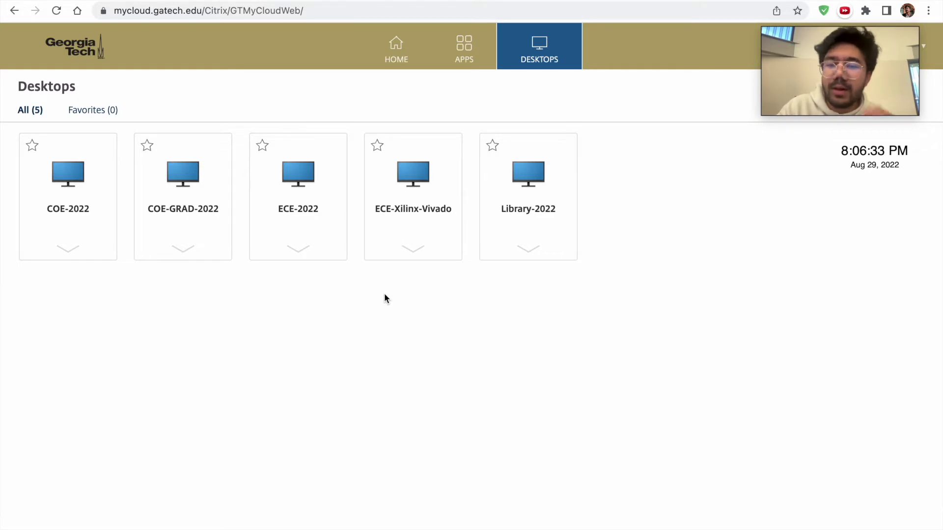
left_click_drag(799, 79, 736, 135)
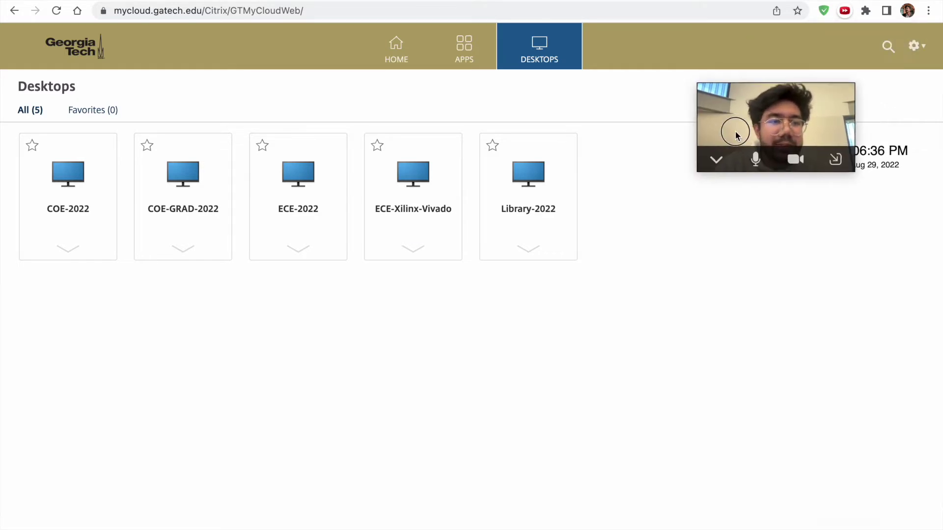
left_click(316, 190)
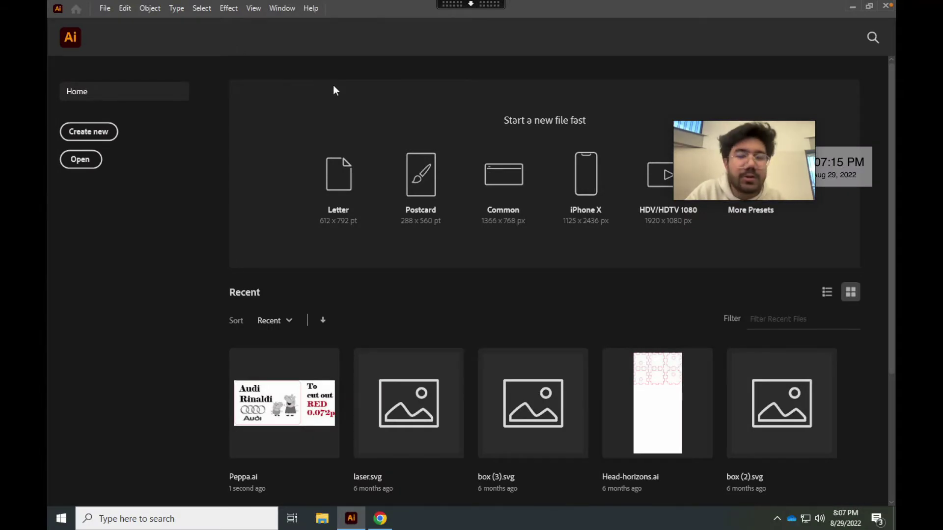
Relaunch Adobe Illustrator through Windows search
left_click(852, 7)
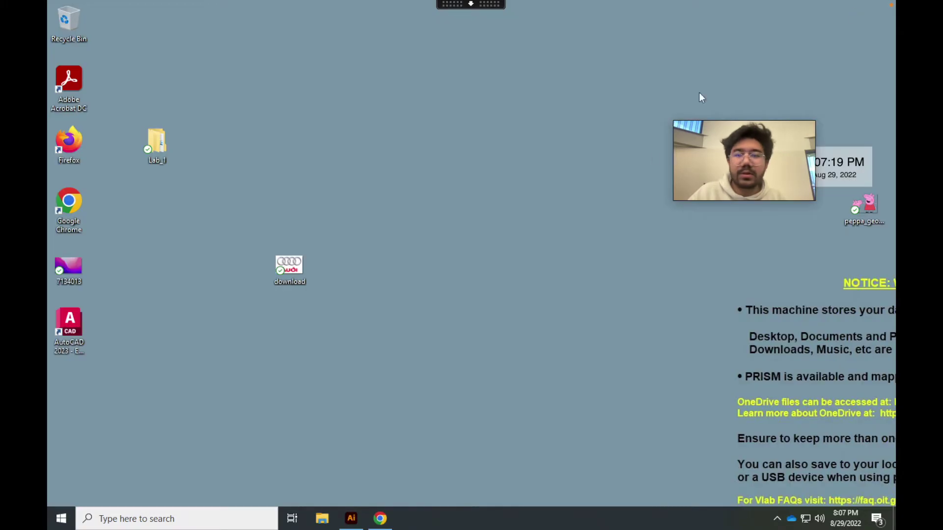
left_click(211, 518)
type("adobe illustrator")
left_click(206, 187)
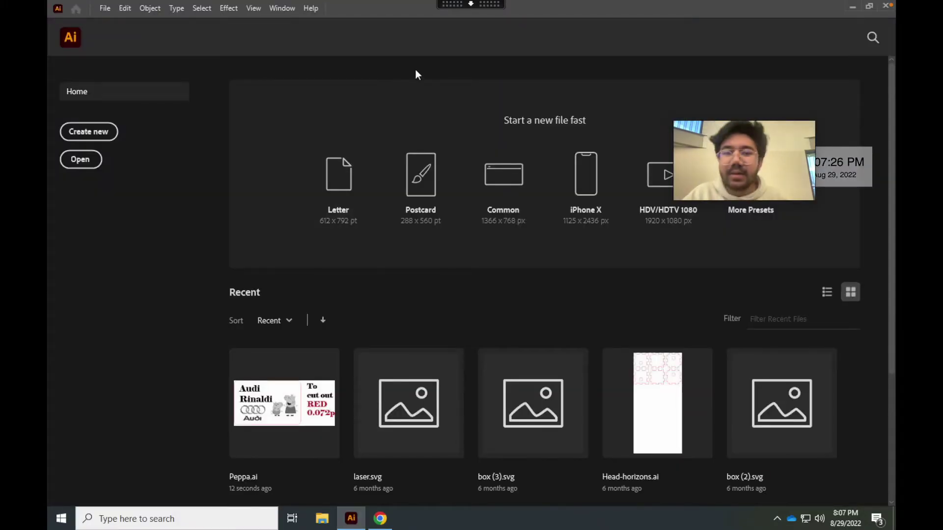
Start a new document sized 32 in wide by 18 in high, keeping inches
left_click(104, 132)
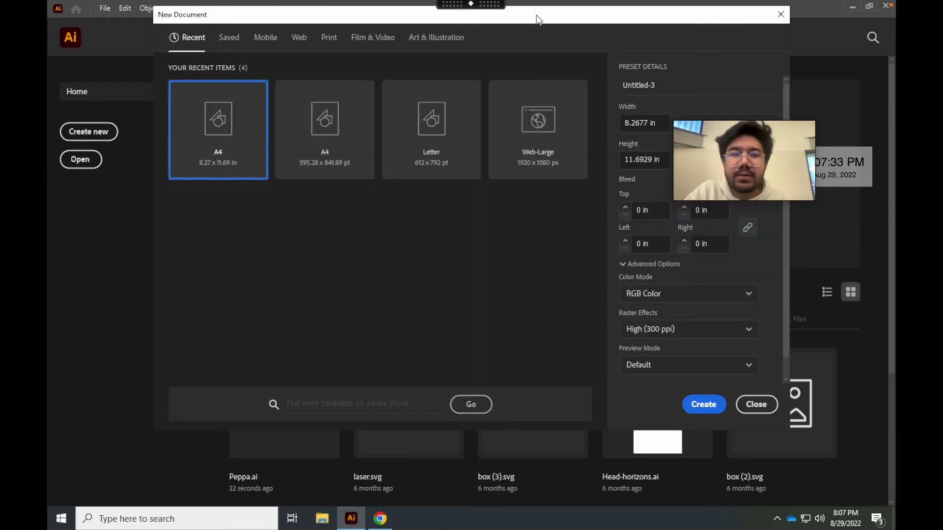
left_click_drag(536, 20, 458, 47)
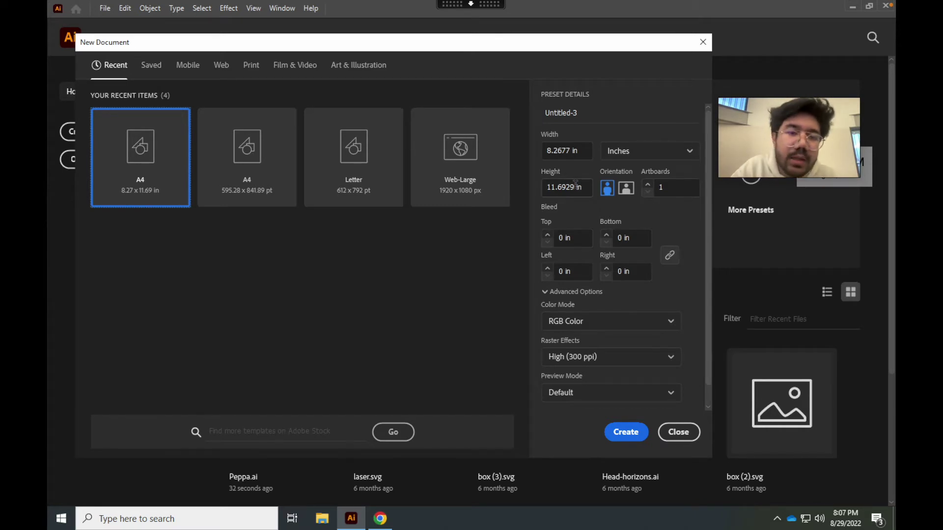
left_click(573, 149)
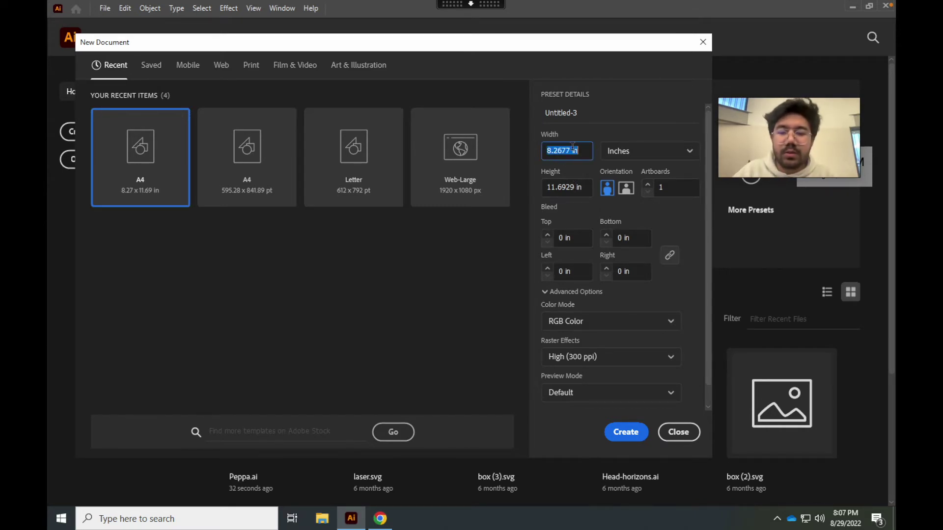
type("32")
left_click(570, 187)
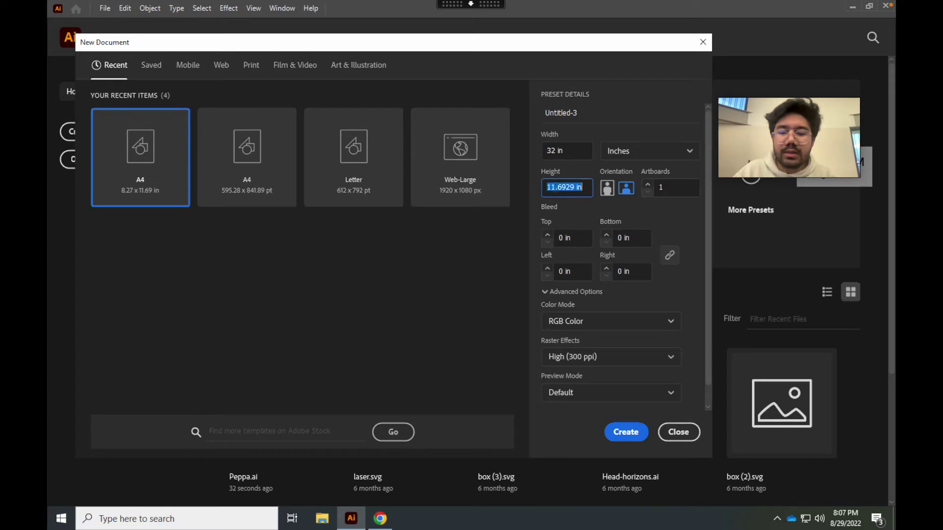
type("18")
left_click(575, 152)
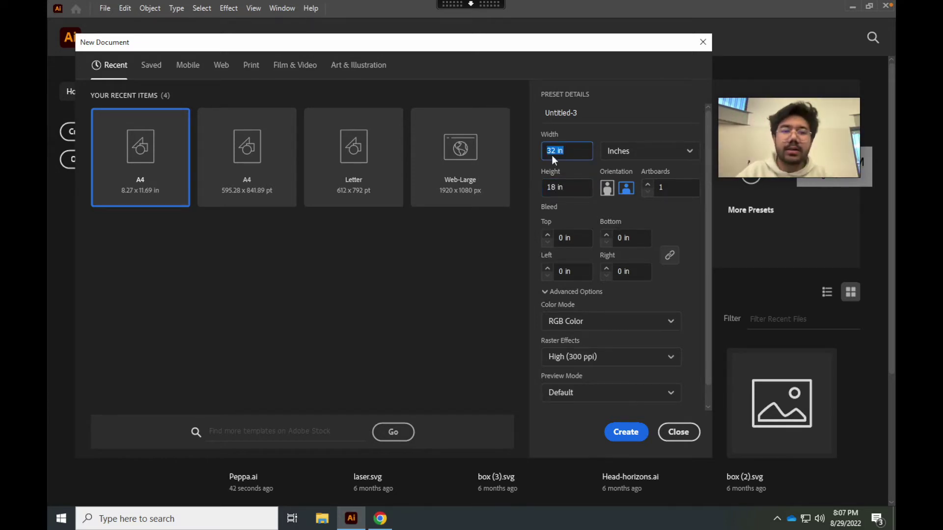
left_click(633, 152)
left_click(639, 128)
left_click(636, 153)
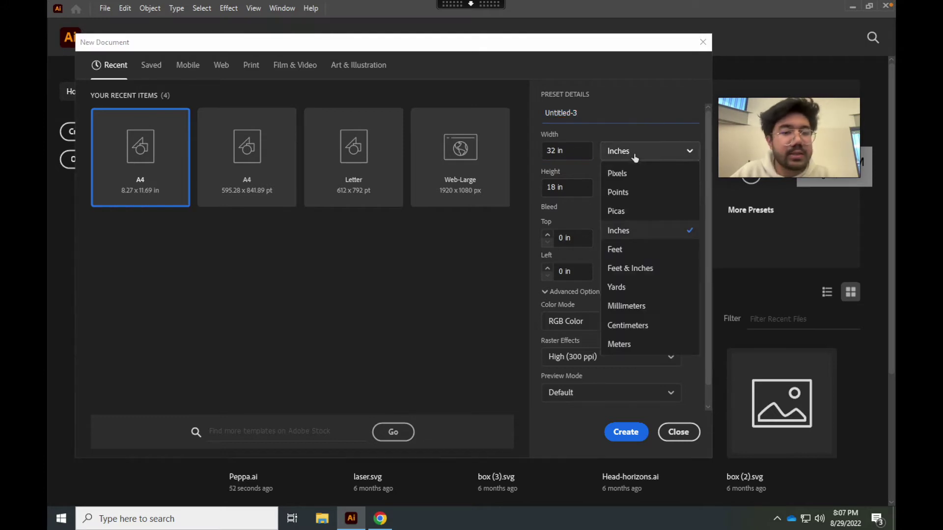
left_click(590, 138)
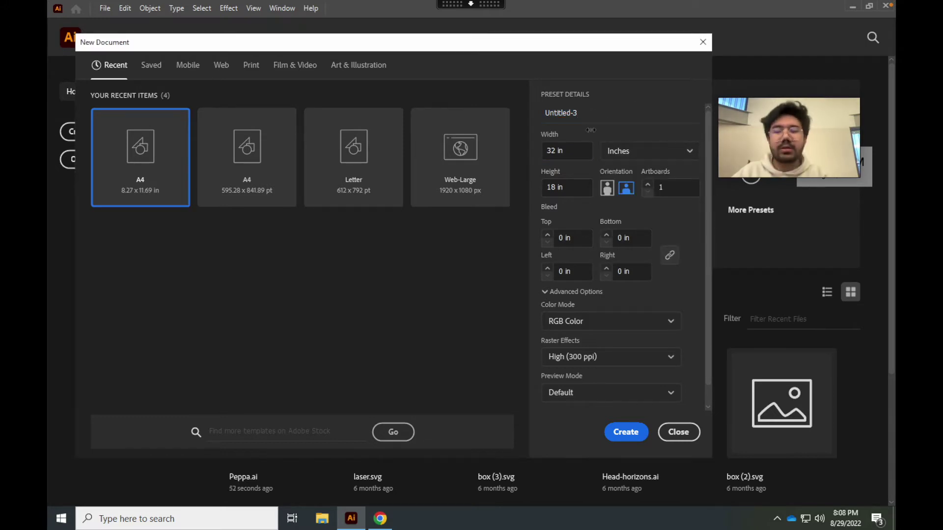
Keep RGB colour mode, choose the A4 inches preset and create the document
left_click(632, 321)
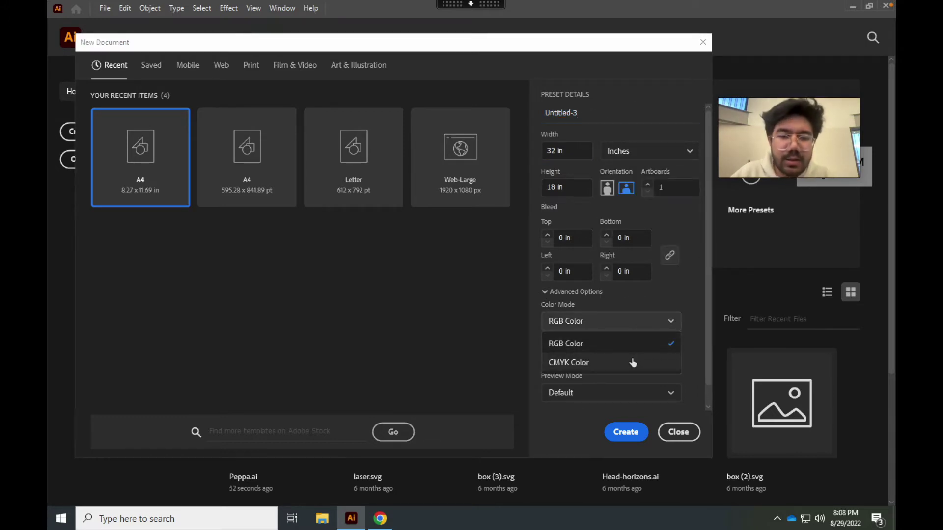
left_click(632, 362)
left_click(627, 327)
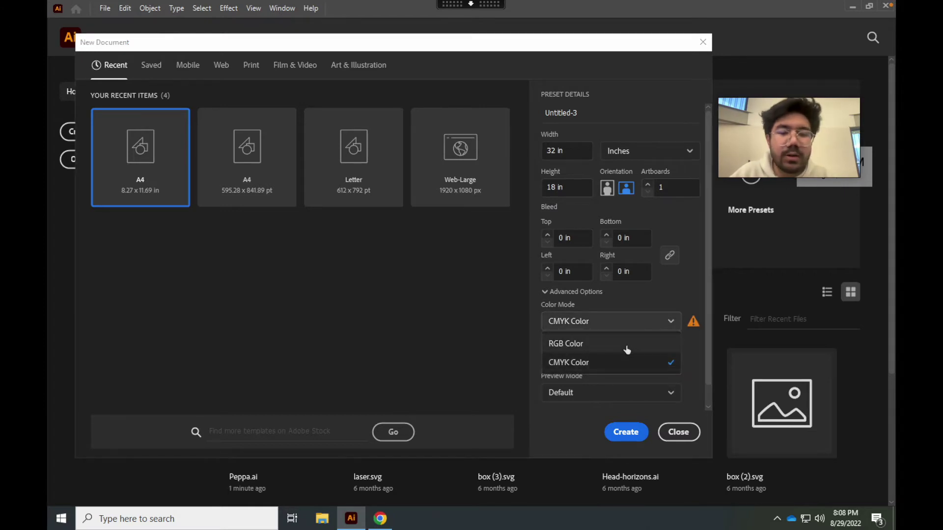
left_click(625, 342)
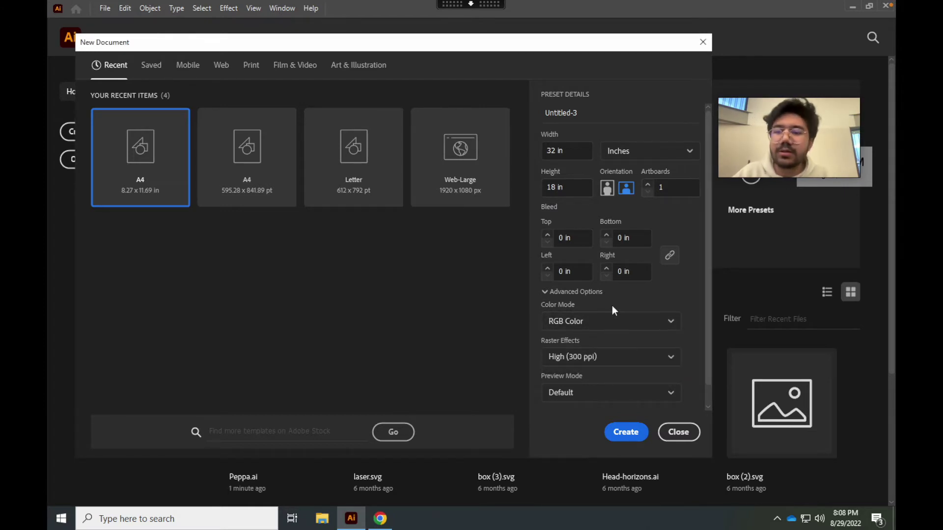
left_click(138, 164)
left_click(246, 157)
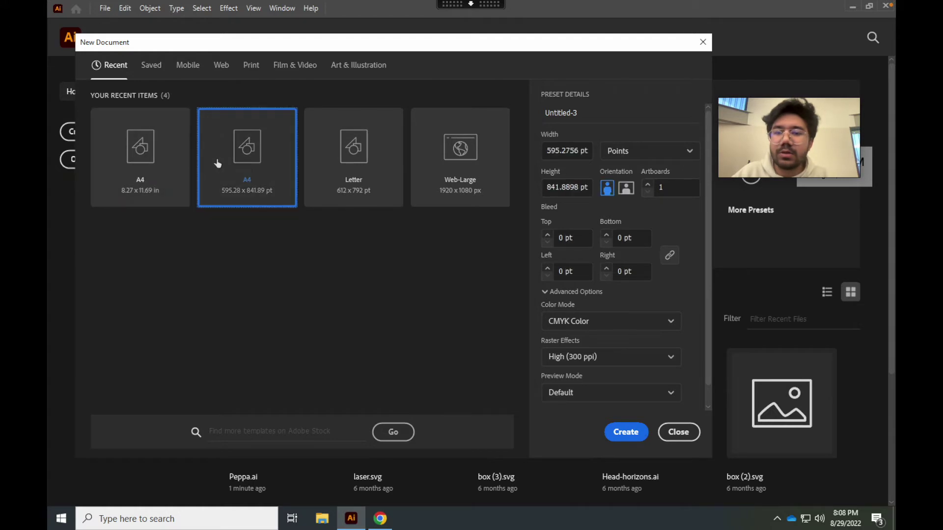
left_click(147, 162)
left_click(617, 440)
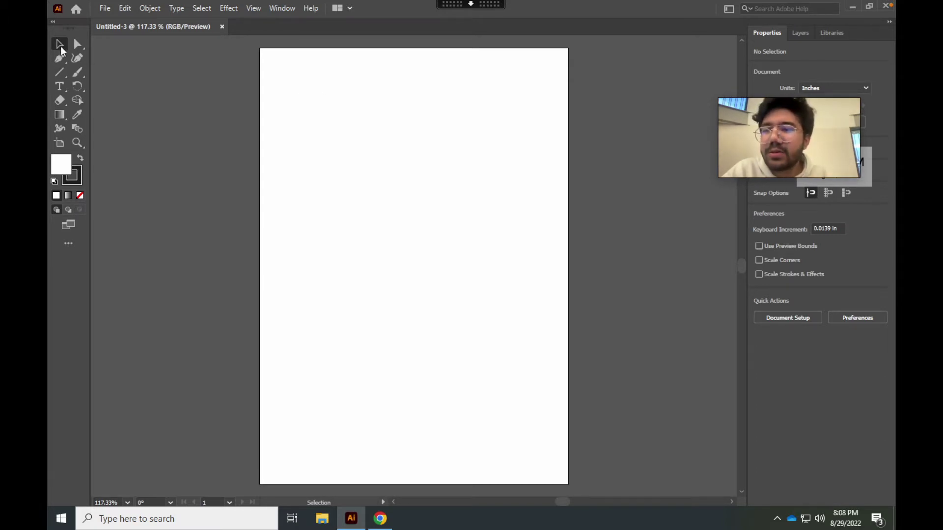
Try the Selection and Direct Selection tools, then pick the Rectangle Tool from the shape flyout
left_click_drag(311, 84, 463, 176)
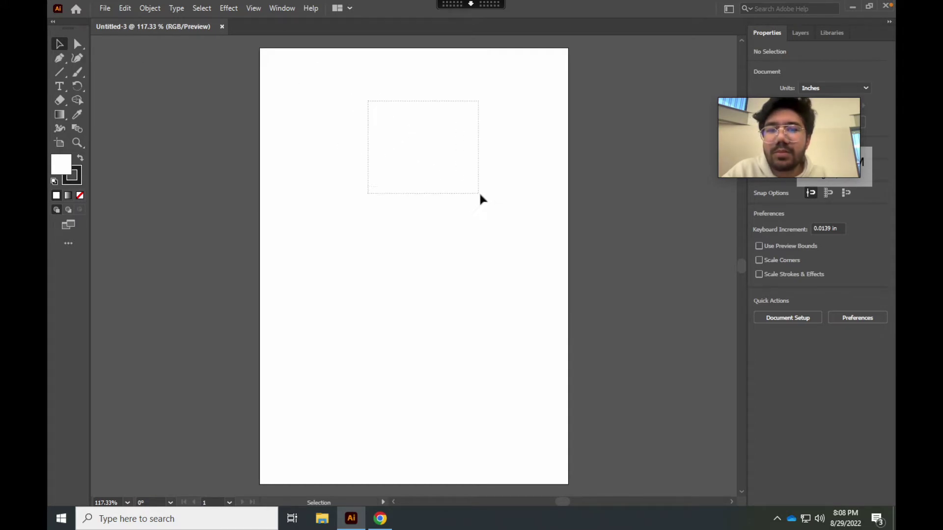
left_click(80, 47)
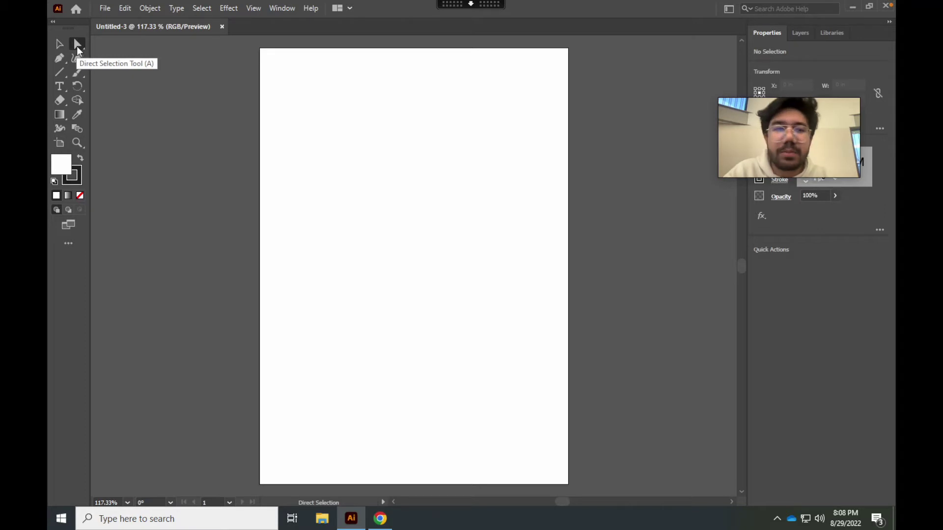
left_click(59, 45)
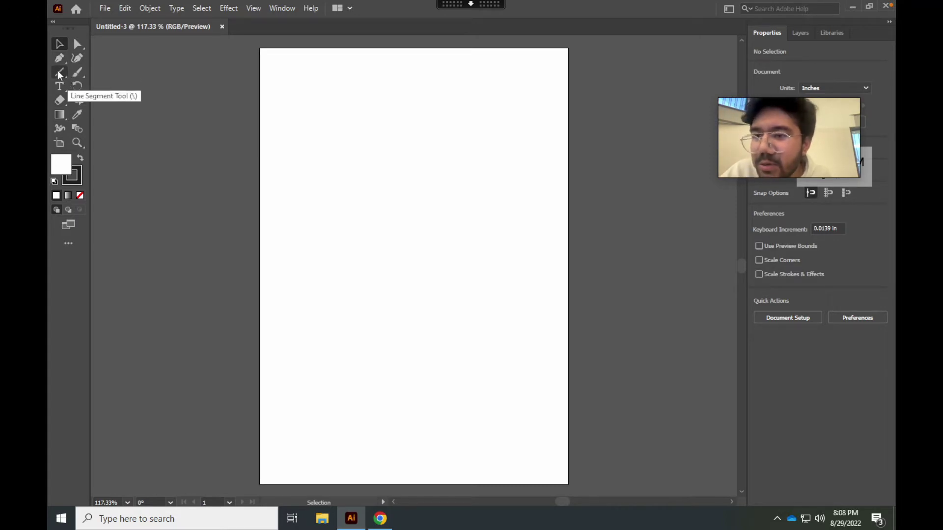
left_click_drag(58, 73, 58, 74)
left_click(81, 71)
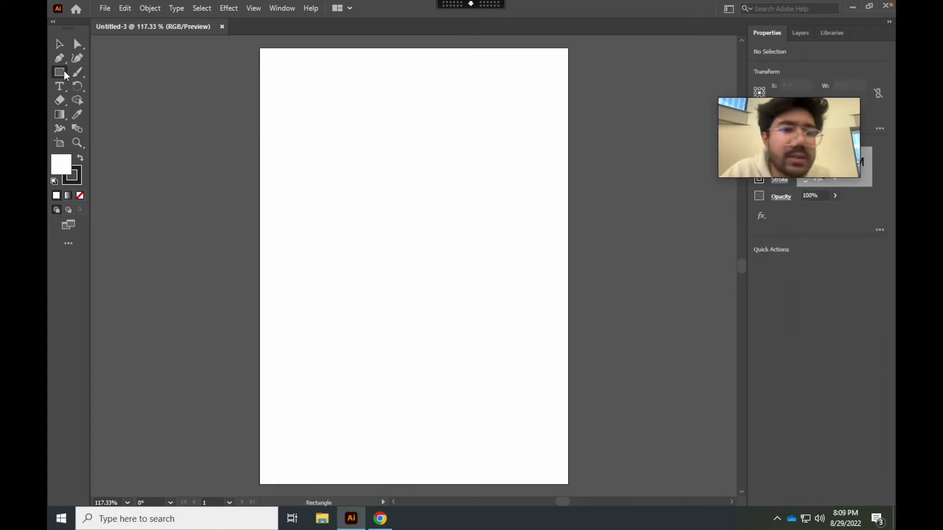
left_click_drag(59, 72, 59, 72)
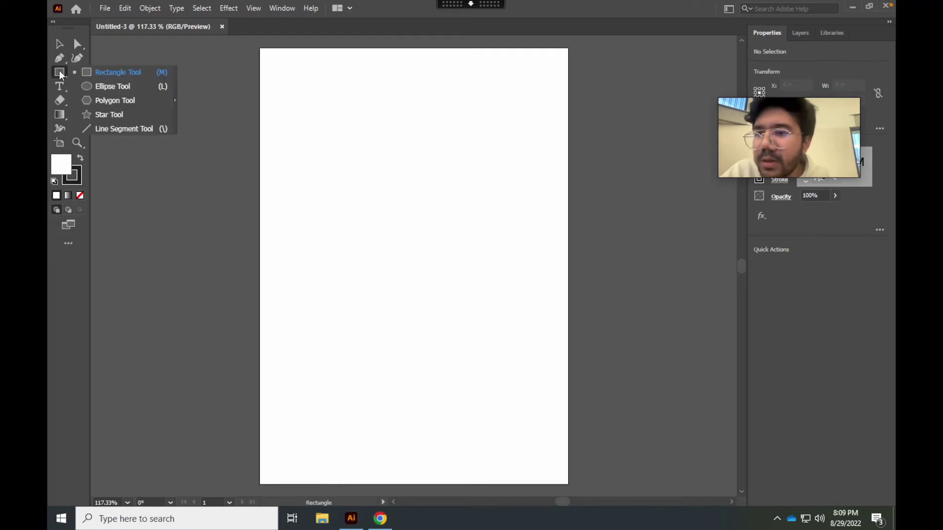
left_click(98, 71)
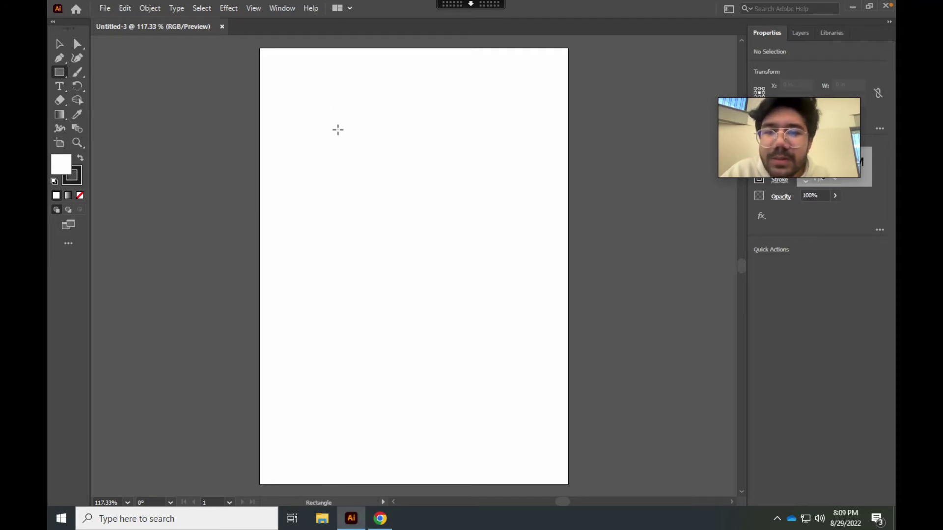
Create a 3 in × 2 in rectangle using the Rectangle dialog
left_click(338, 130)
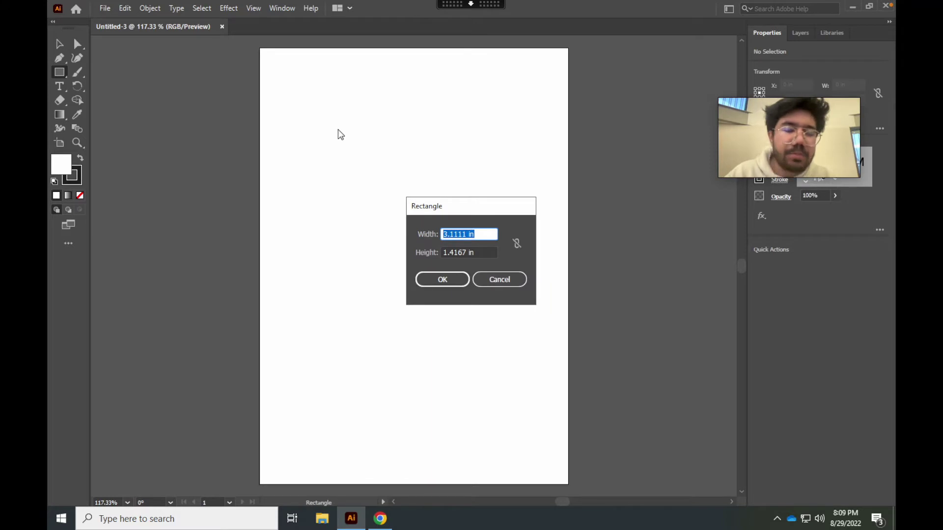
type("3")
left_click(478, 252)
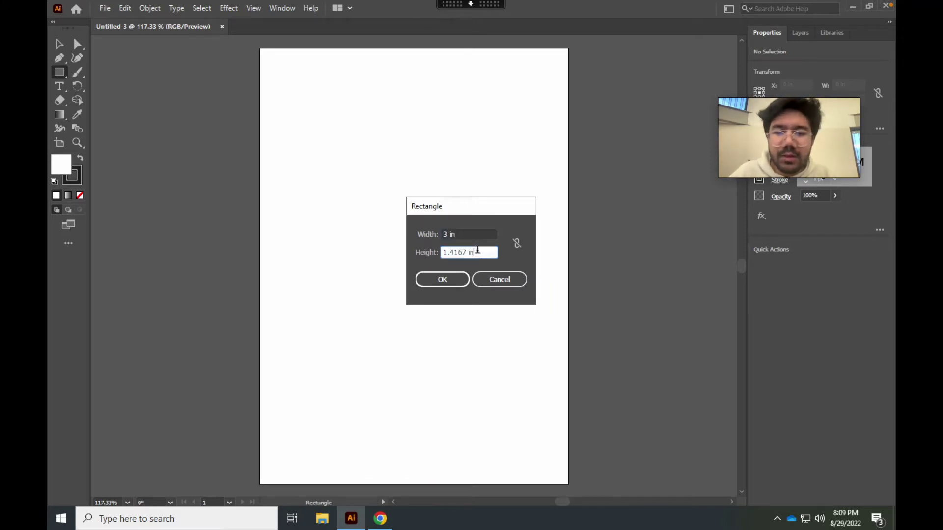
left_click(452, 277)
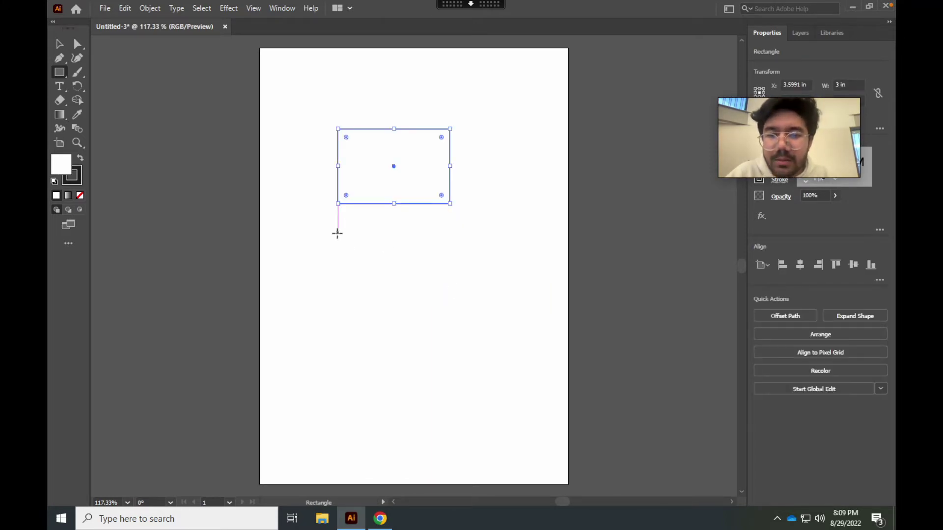
Draw a second rectangle below and set it to W 3 in, H 2 in in Properties
mouse_move(338, 233)
left_mouse_down()
mouse_move(468, 314)
mouse_move(498, 314)
mouse_move(507, 344)
left_mouse_up()
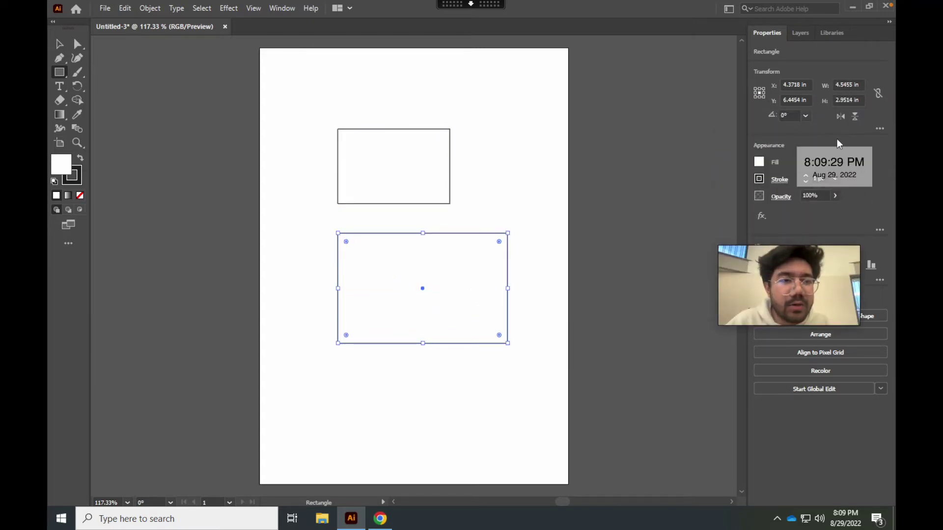
left_click(850, 86)
type("3")
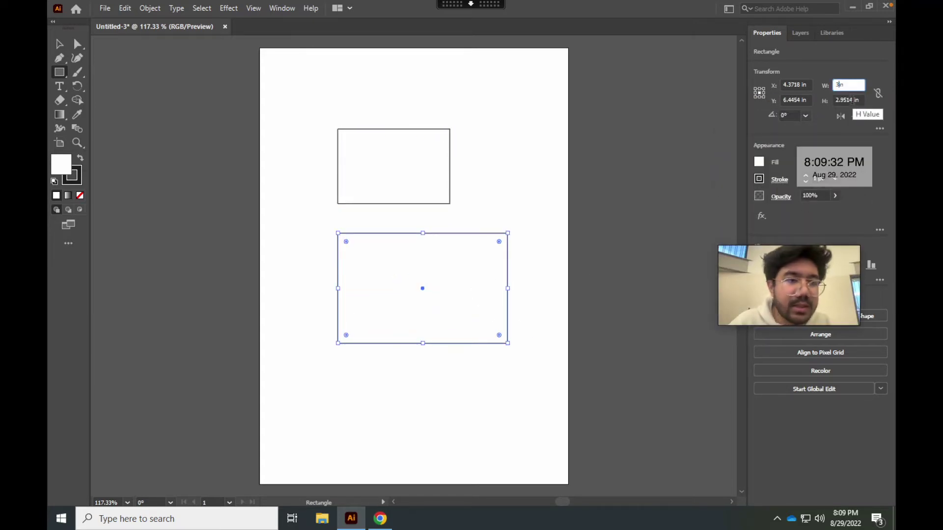
left_click(846, 100)
type("2")
key("Return")
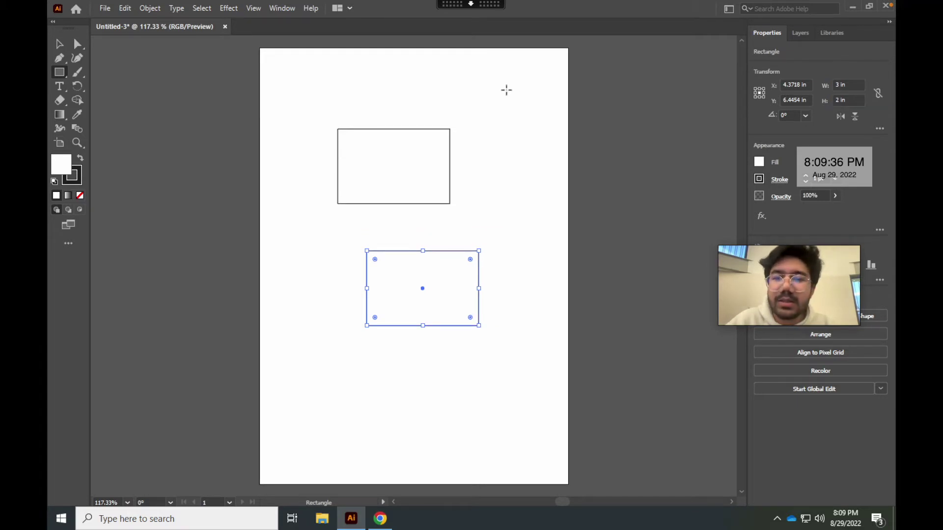
Select the upper rectangle and delete it
left_click(59, 44)
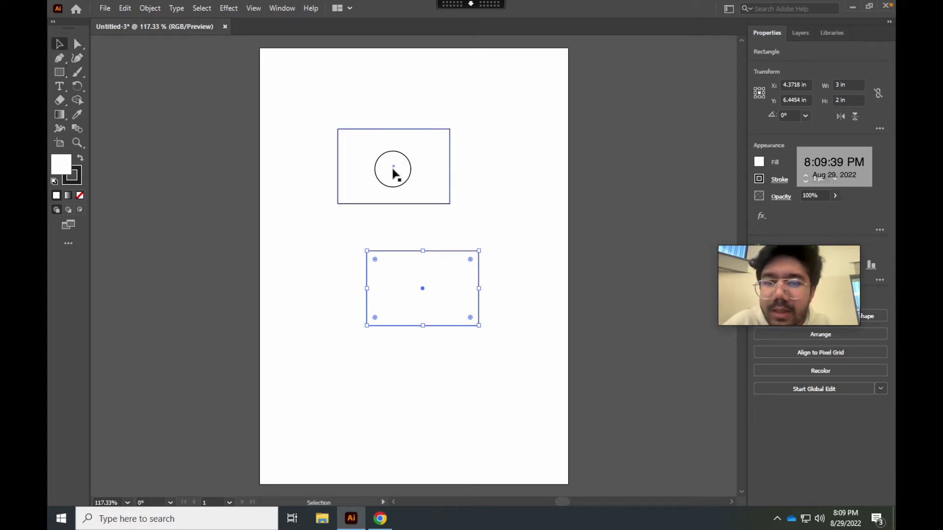
left_click_drag(379, 182, 413, 147)
key("Delete")
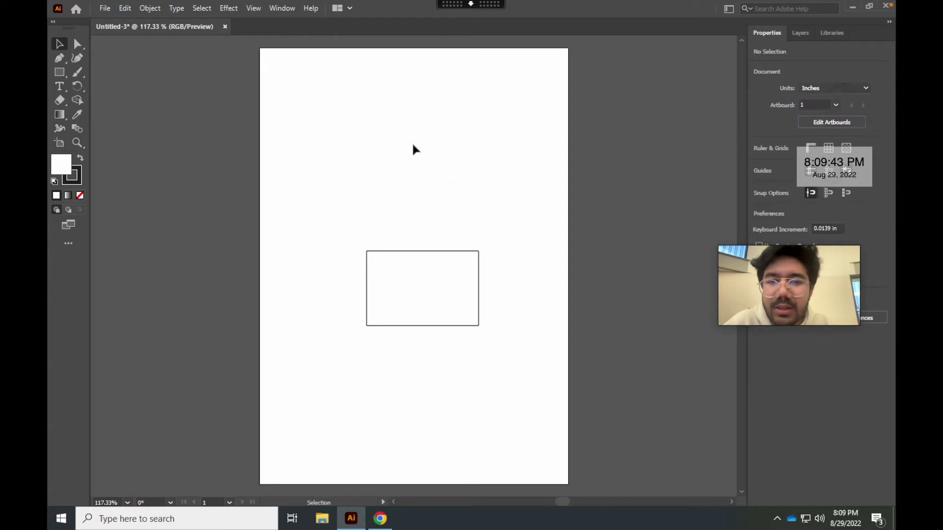
Drag the remaining rectangle up into the upper part of the artboard
left_click_drag(425, 300, 422, 192)
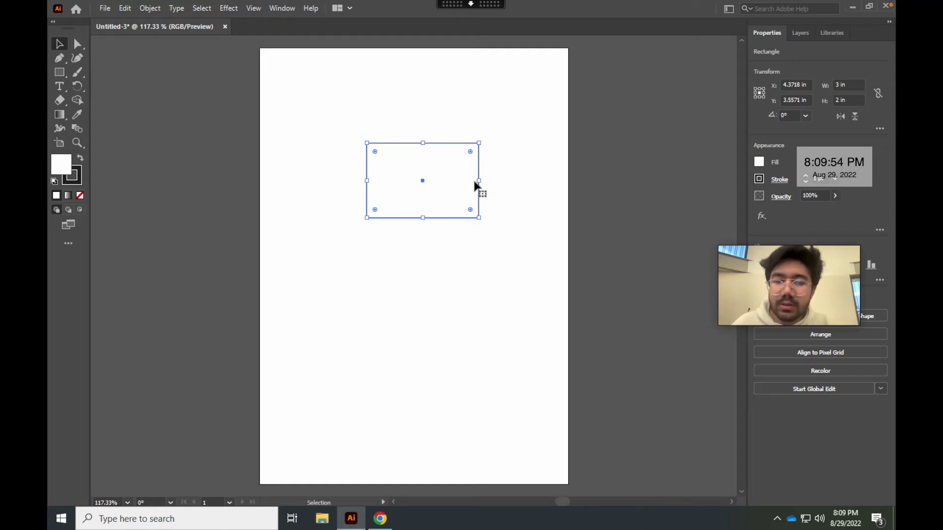
scroll(474, 184, "down", 1)
scroll(474, 185, "up", 3)
scroll(475, 185, "down", 1)
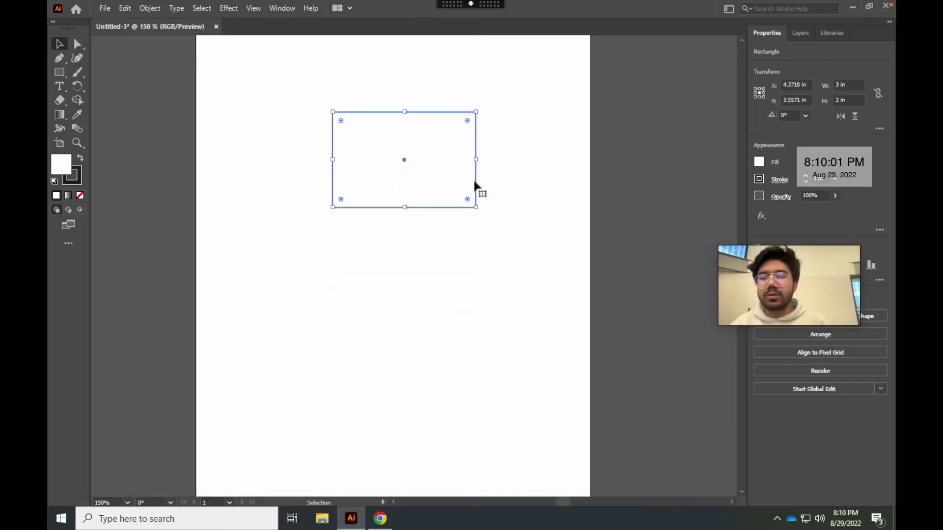
scroll(475, 185, "right", 1)
scroll(475, 185, "left", 3)
scroll(475, 185, "left", 1)
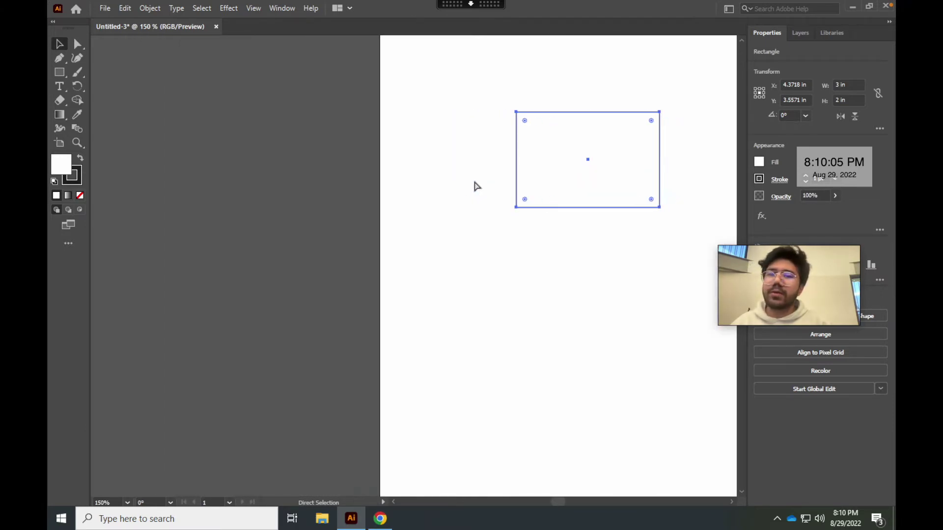
scroll(475, 186, "right", 3)
key("v")
scroll(475, 185, "up", 1)
scroll(474, 185, "up", 2)
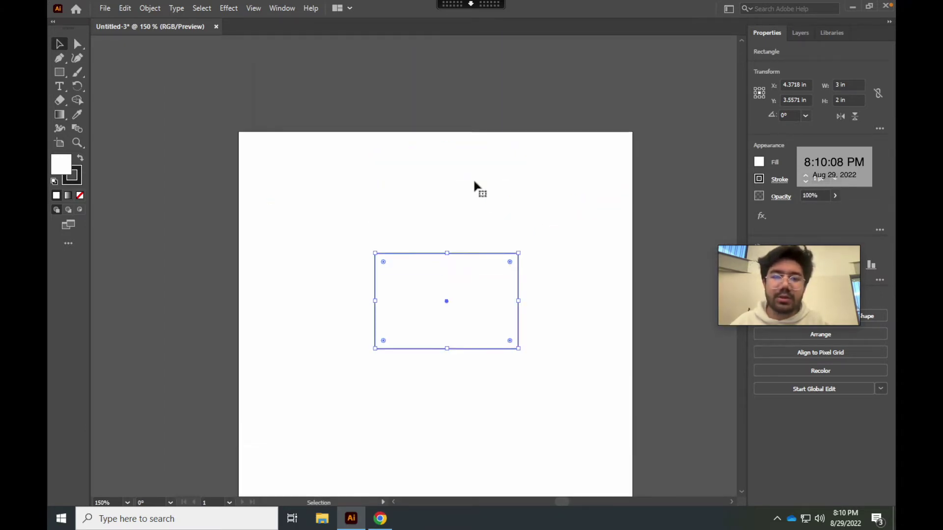
scroll(474, 185, "down", 3)
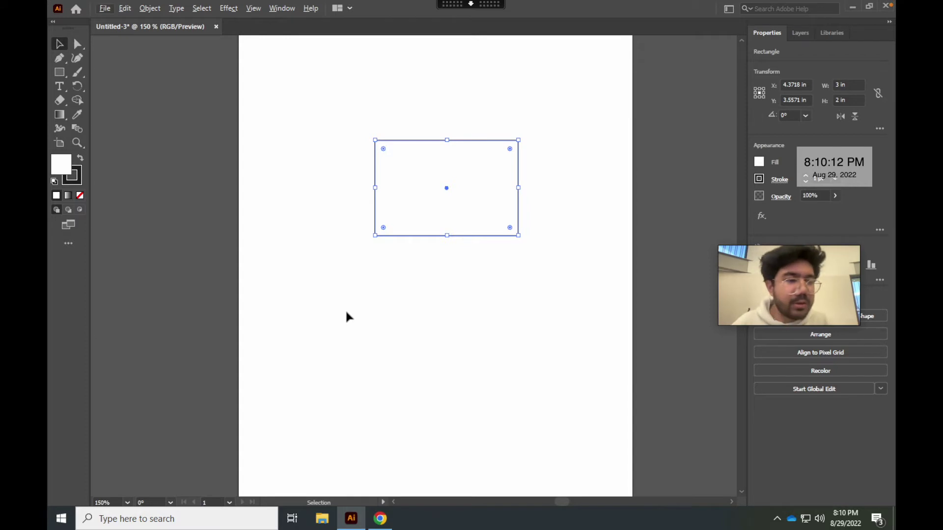
Zoom the view to 200% and round the rectangle's four corners
left_click(127, 503)
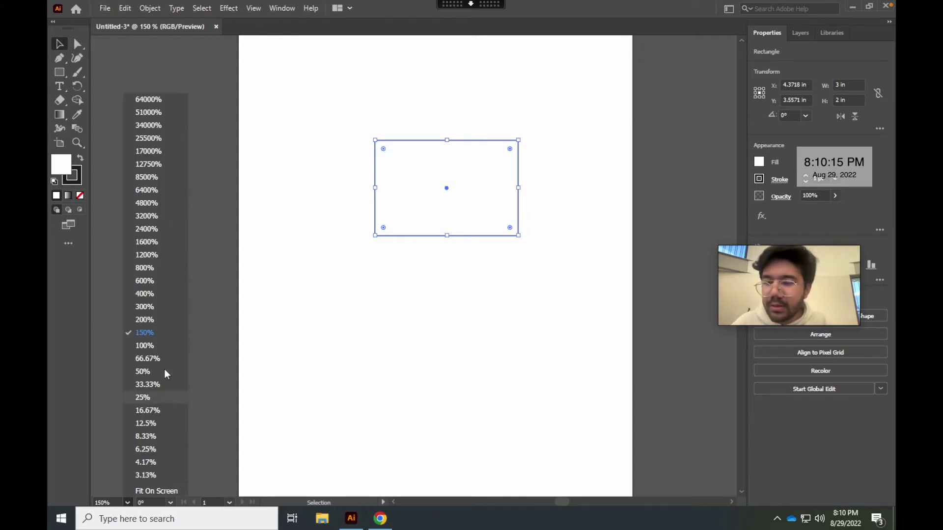
left_click(164, 320)
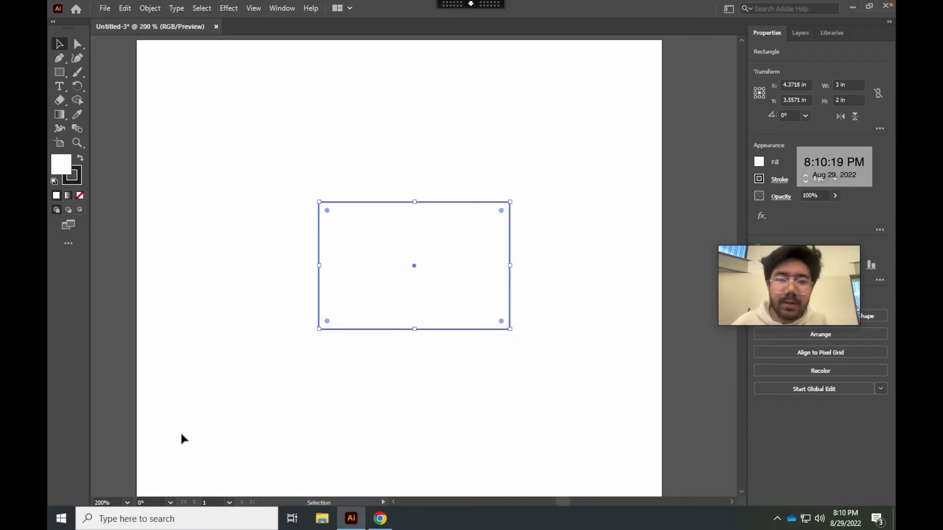
scroll(352, 343, "down", 2)
scroll(352, 344, "up", 1)
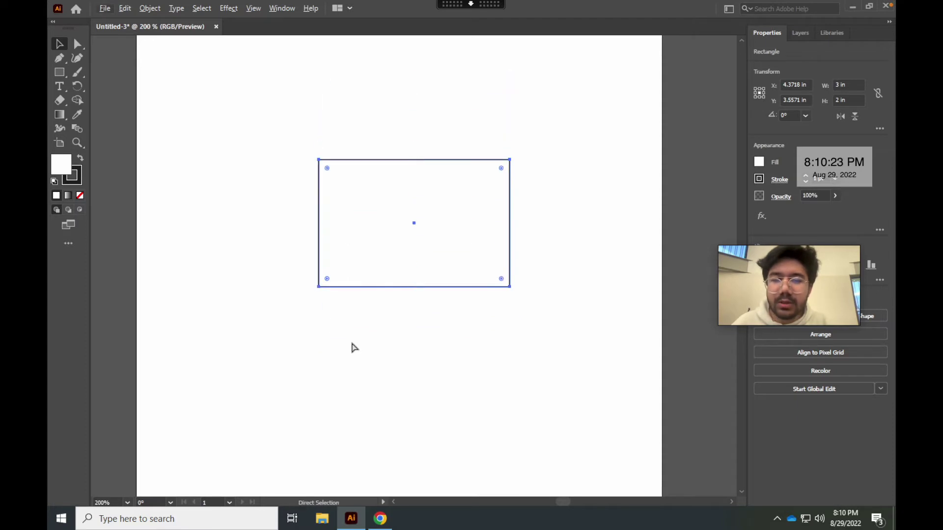
scroll(352, 344, "left", 2)
scroll(354, 348, "right", 1)
key("v")
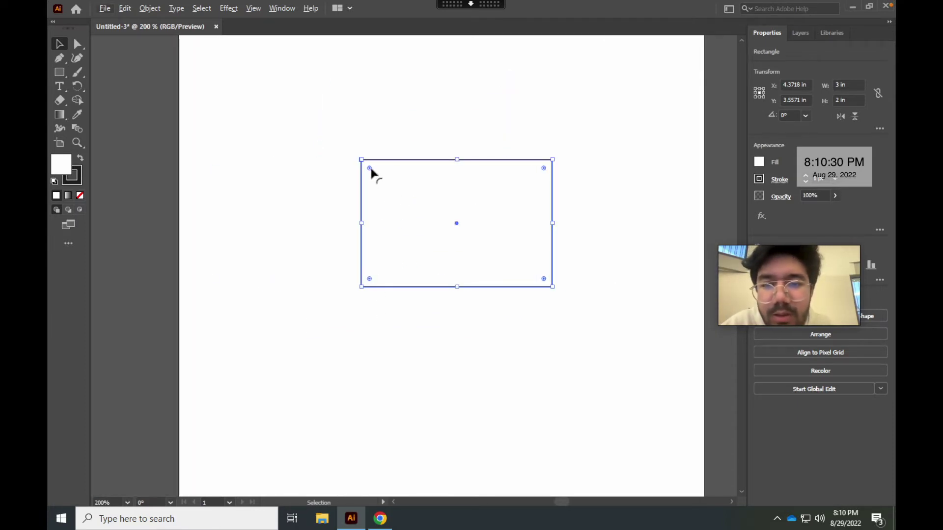
left_click_drag(369, 168, 374, 170)
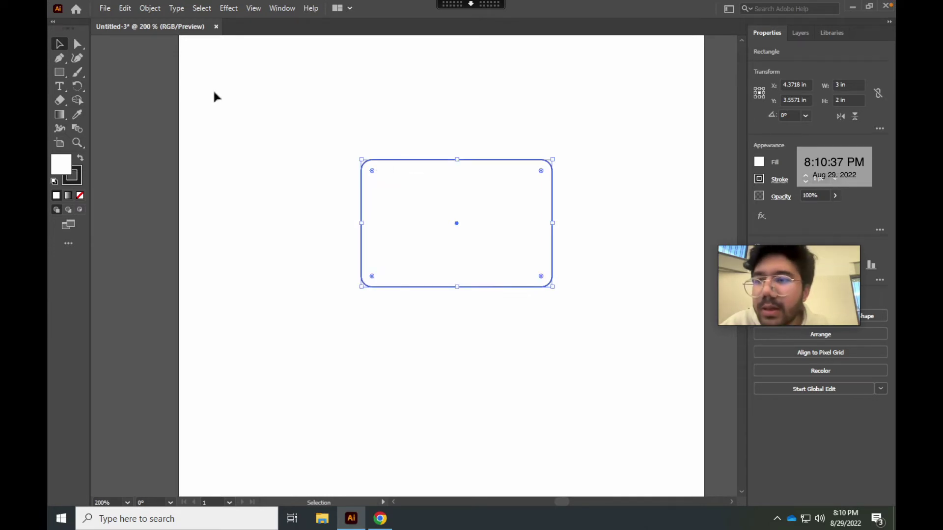
Type the person's first and last name on two lines inside the rounded rectangle
left_click(58, 85)
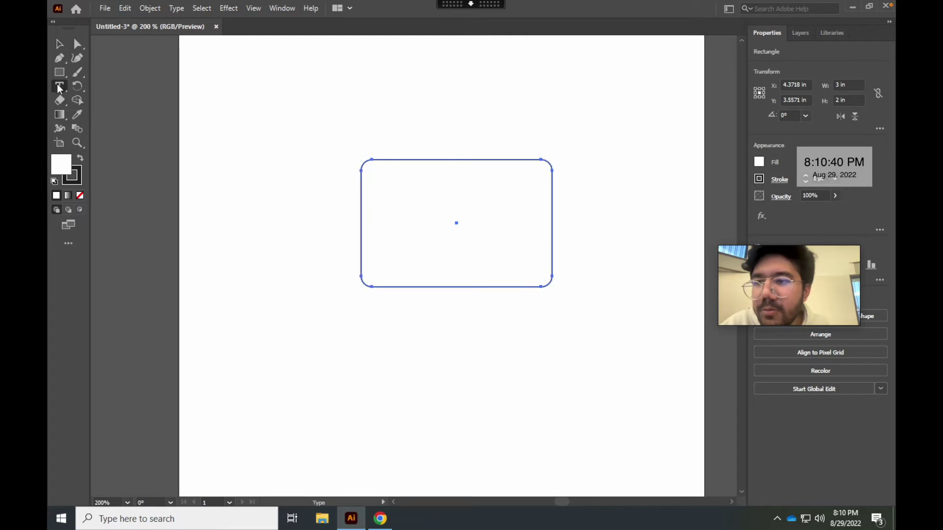
left_click(377, 178)
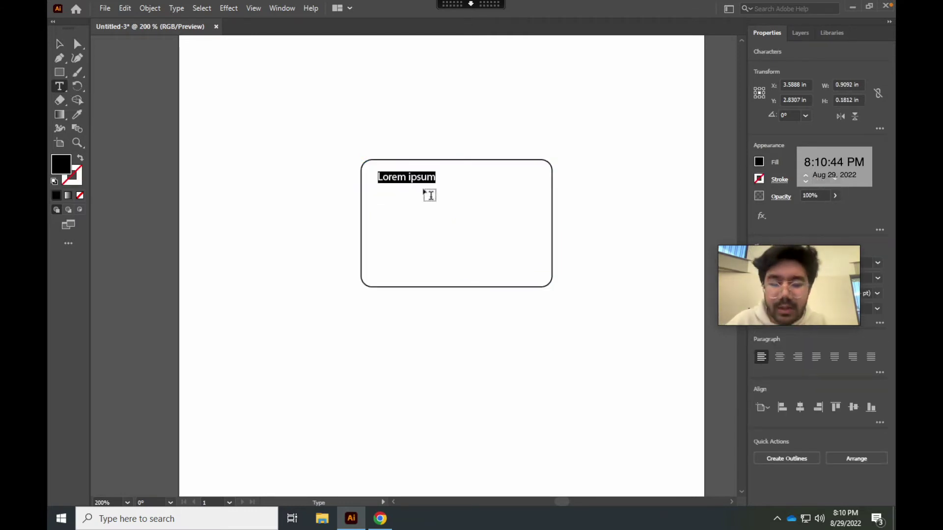
type("Audi")
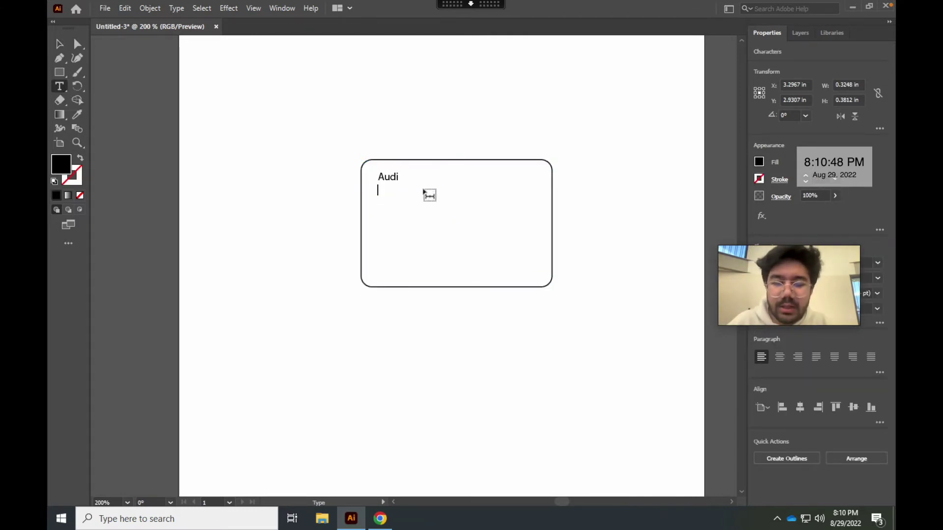
key("Escape")
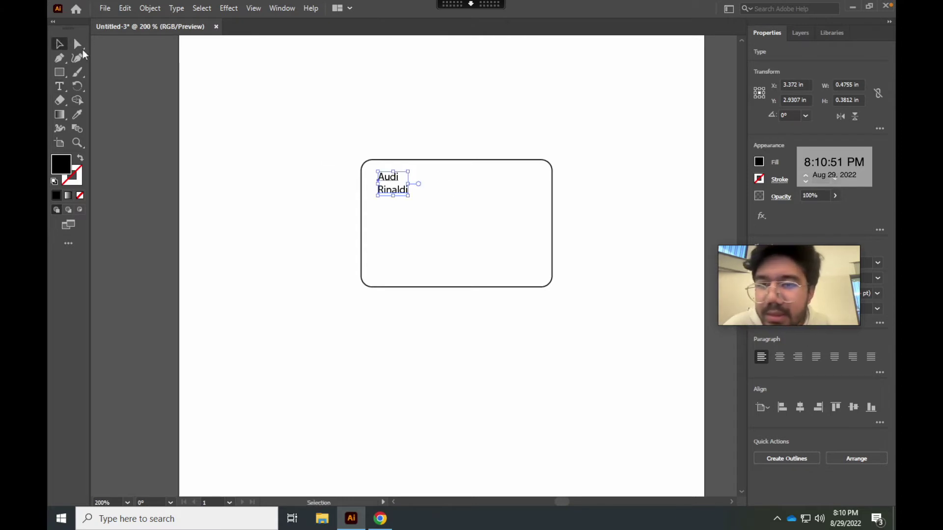
left_click_drag(768, 269, 677, 103)
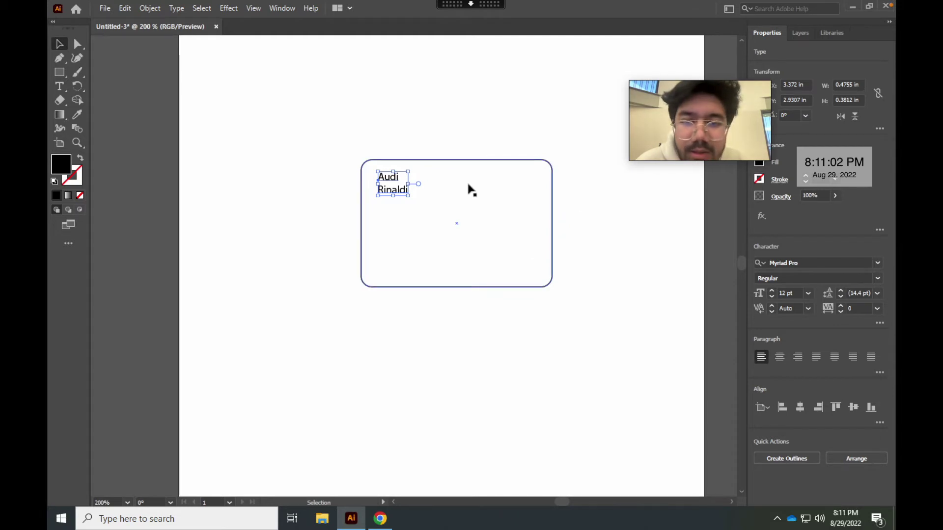
Apply the Cooper Black font to both lines of the name
left_click(878, 262)
scroll(772, 458, "down", 8)
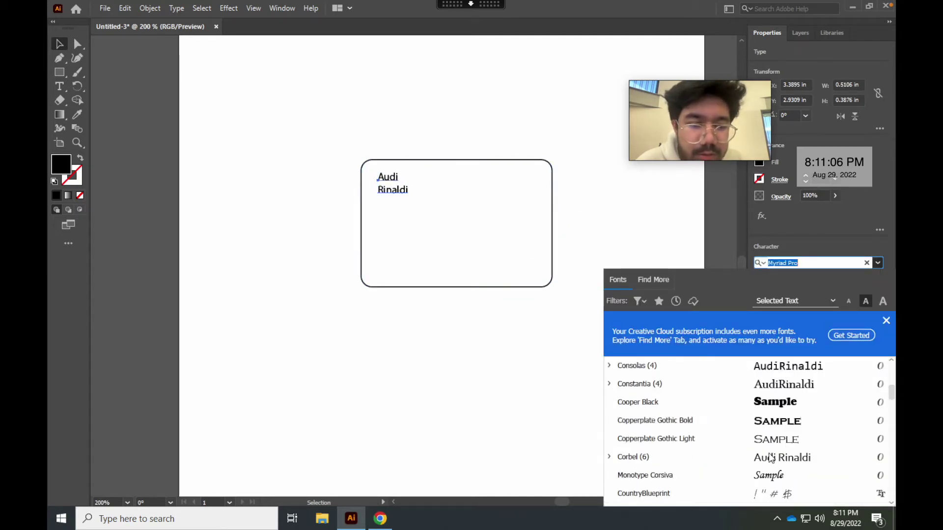
left_click(784, 411)
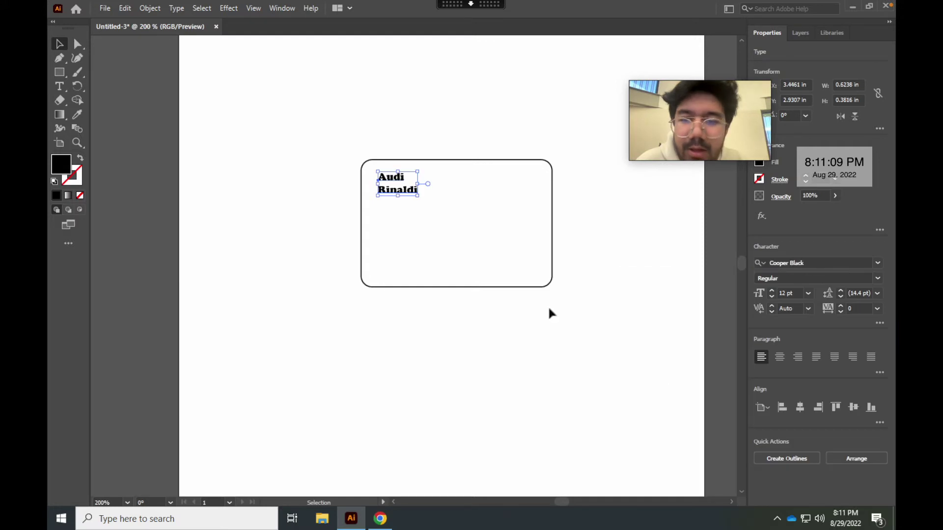
key("t")
double_click(388, 188)
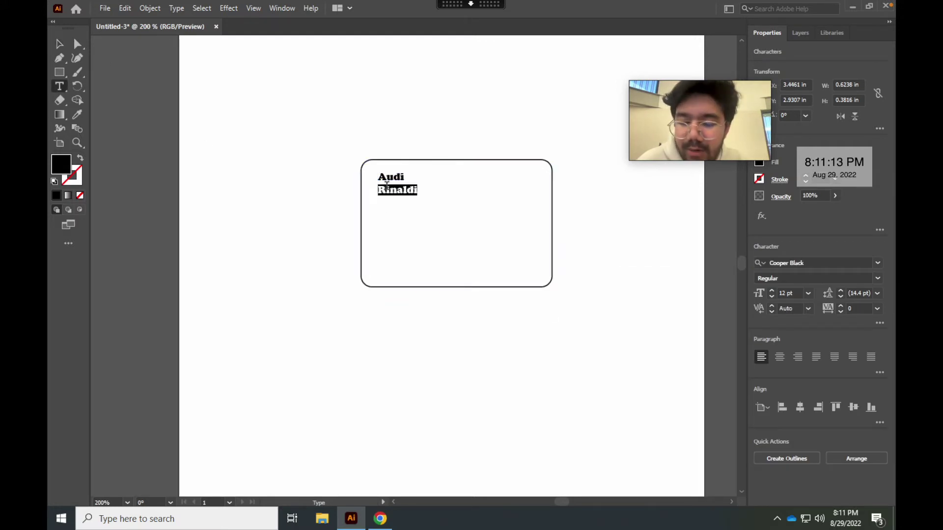
triple_click(387, 187)
left_click(877, 263)
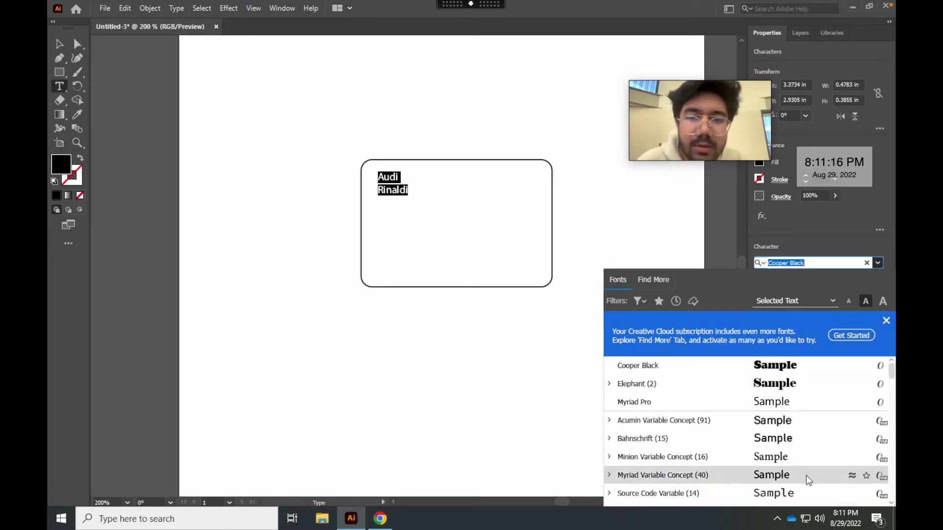
key("Escape")
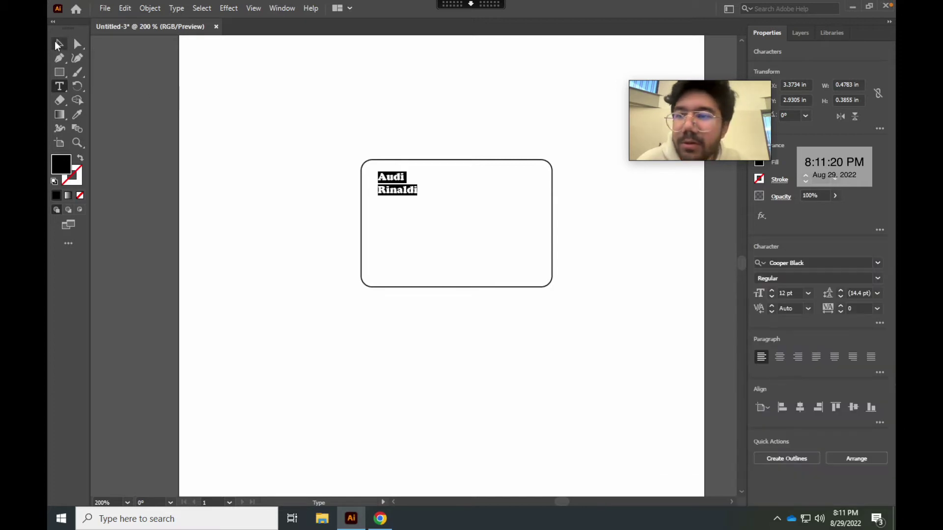
Set the name to 24 pt, then move and scale it up to about 35 pt
left_click(808, 293)
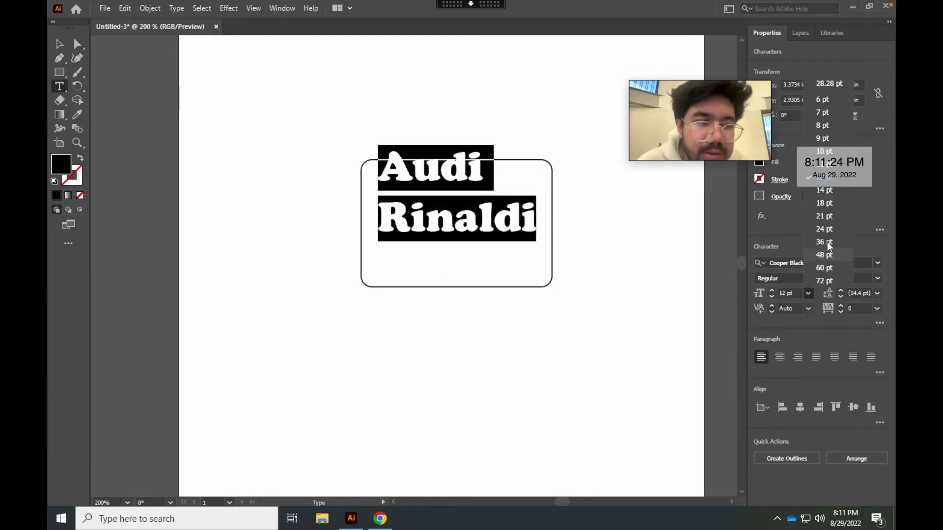
left_click(825, 229)
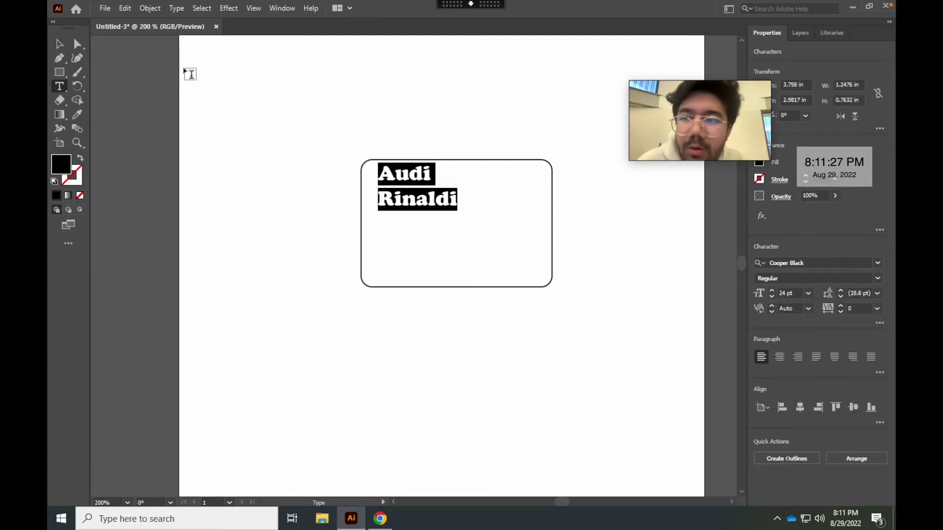
left_click(60, 44)
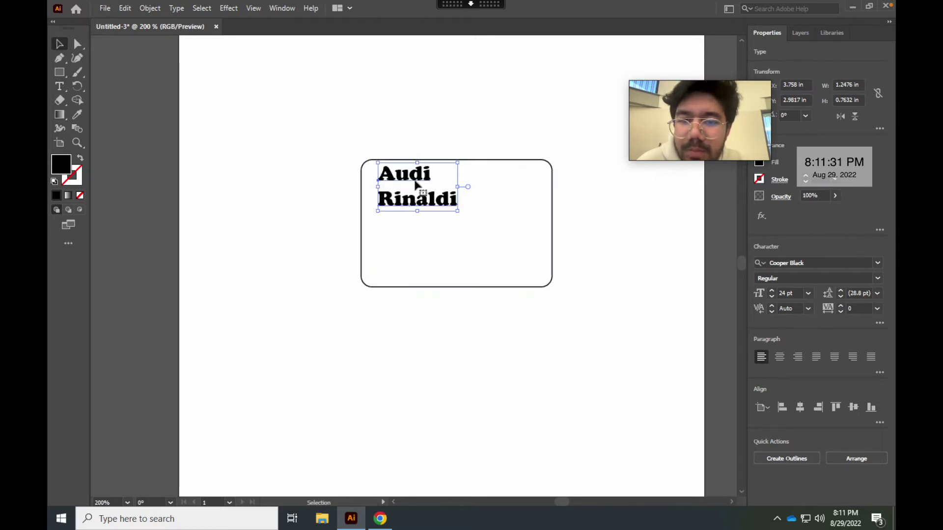
left_click_drag(415, 185, 407, 197)
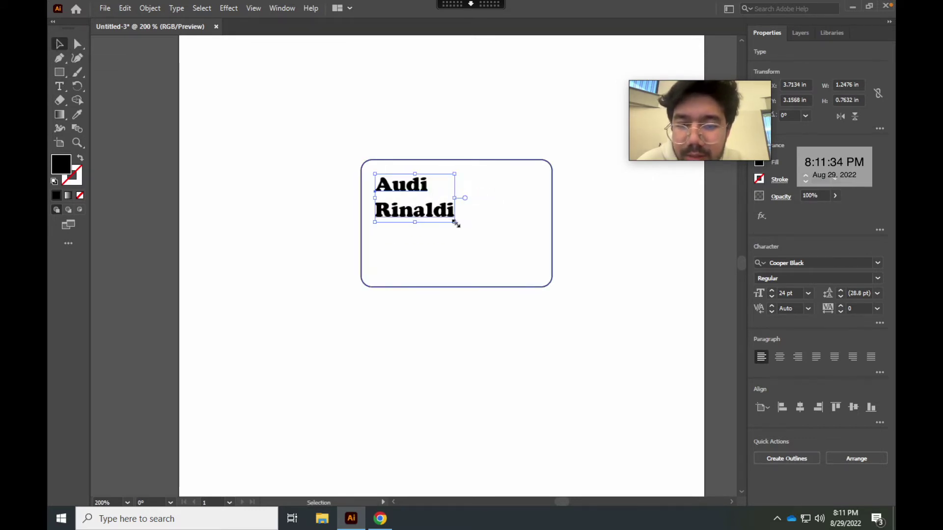
left_click_drag(455, 222, 520, 248)
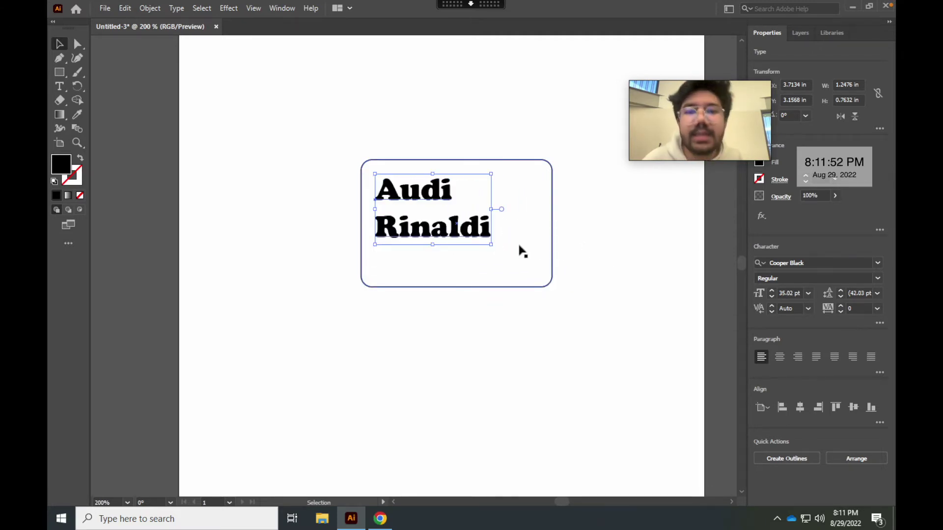
left_click(608, 257)
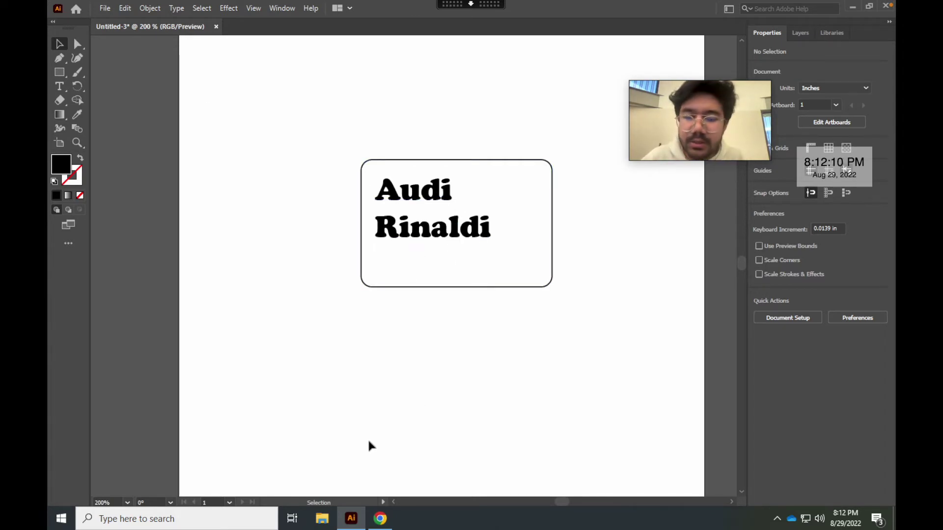
left_click(381, 519)
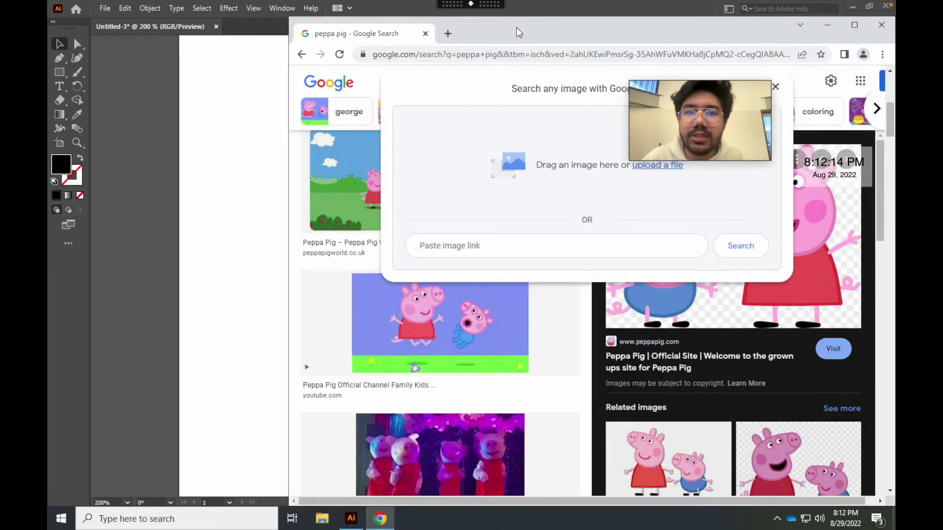
Copy the NPR Peppa Pig image from Google Images and return to Illustrator
left_click_drag(519, 33, 416, 31)
left_click(672, 84)
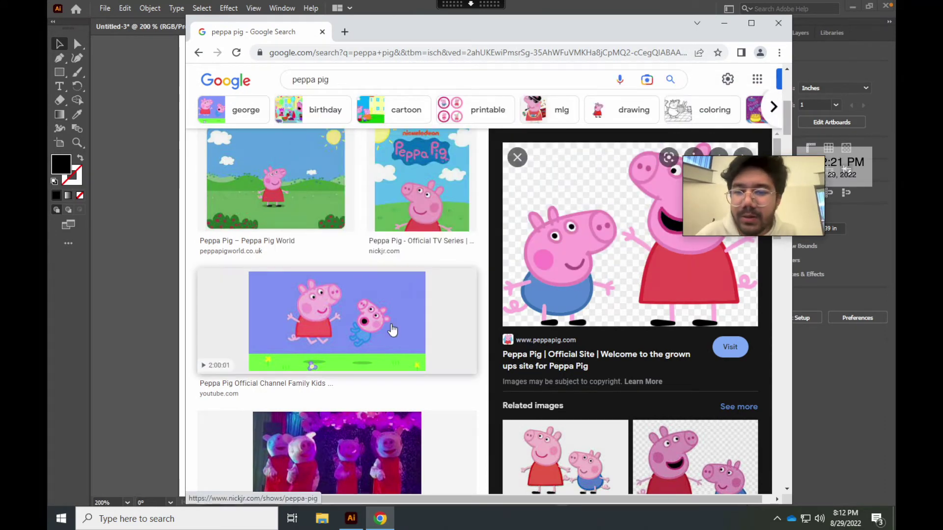
scroll(392, 330, "down", 5)
scroll(381, 330, "up", 10)
left_click(379, 294)
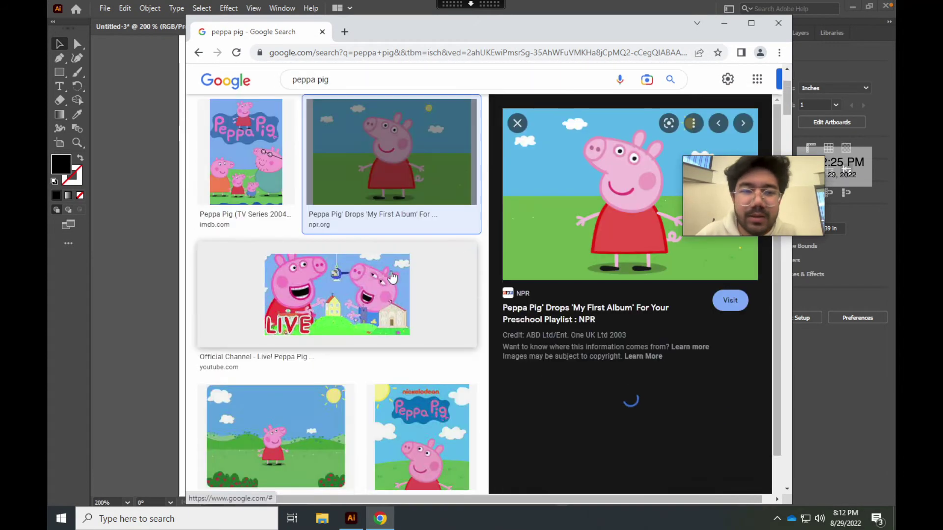
right_click(623, 187)
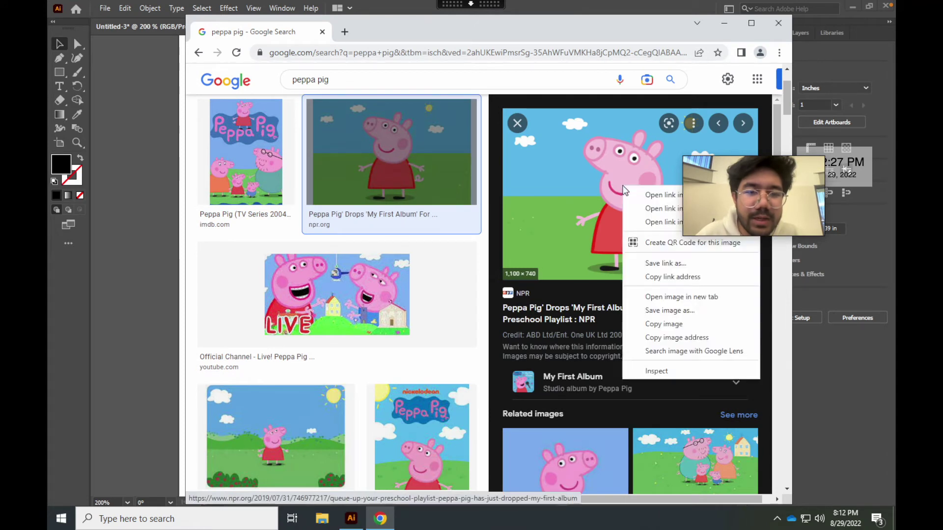
left_click(652, 324)
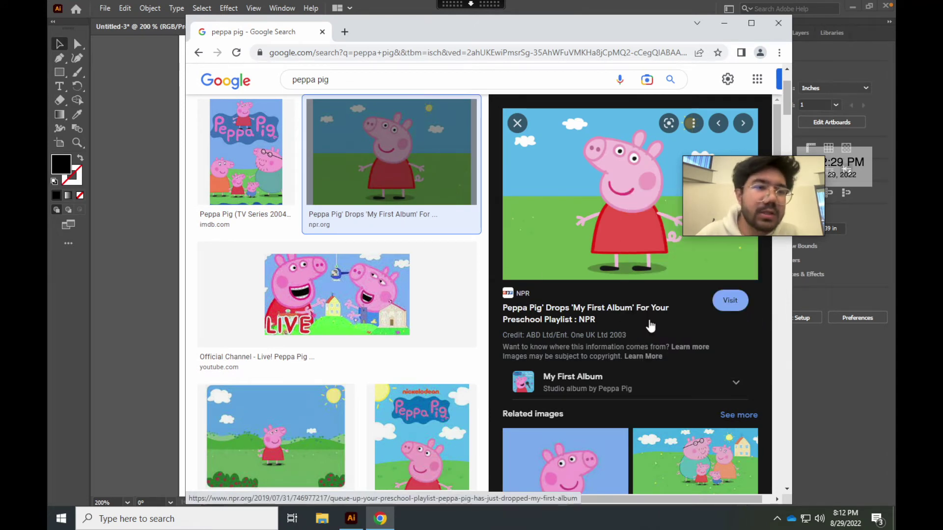
left_click(721, 25)
right_click(333, 291)
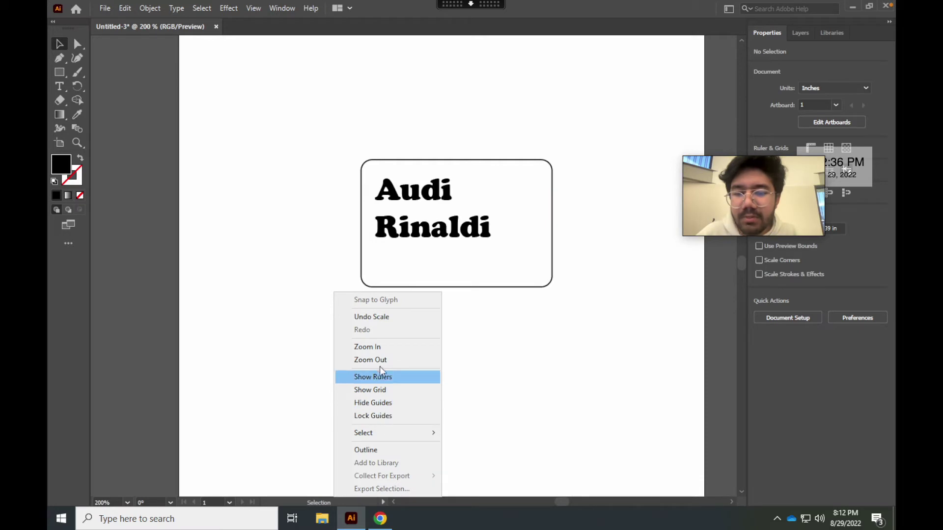
left_click(316, 346)
Paste the Peppa Pig picture and scale it to about 1.95 × 1.31 in below the name box
key("ctrl+v")
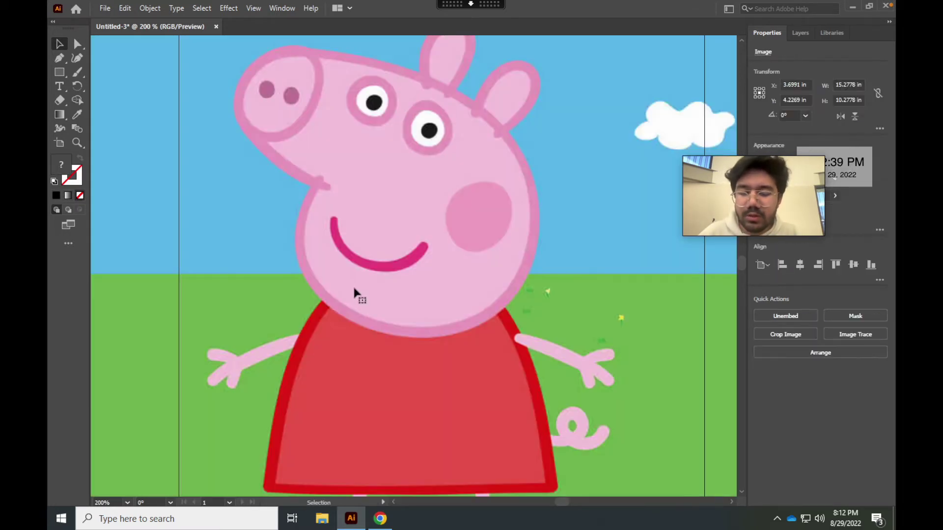
scroll(353, 285, "down", 5)
scroll(356, 292, "up", 3)
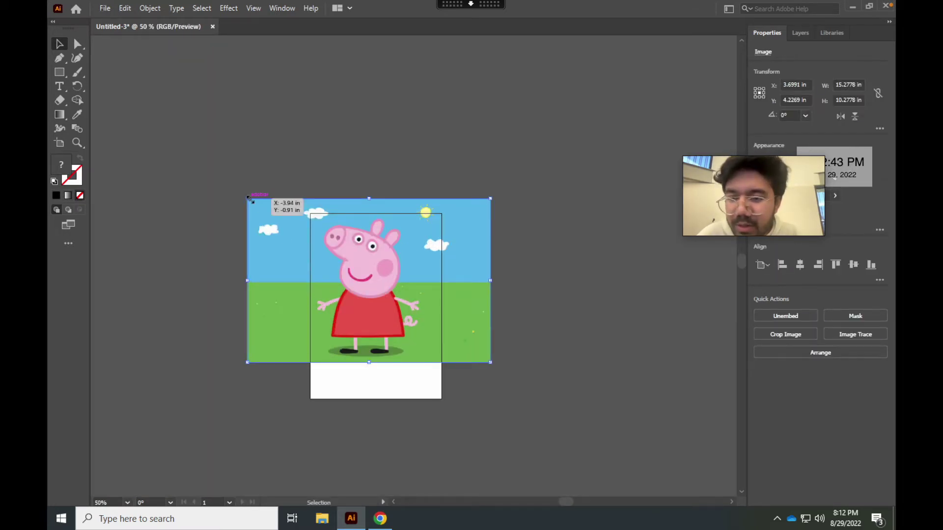
left_click_drag(248, 199, 385, 262)
scroll(394, 311, "up", 4)
left_click_drag(314, 213, 362, 248)
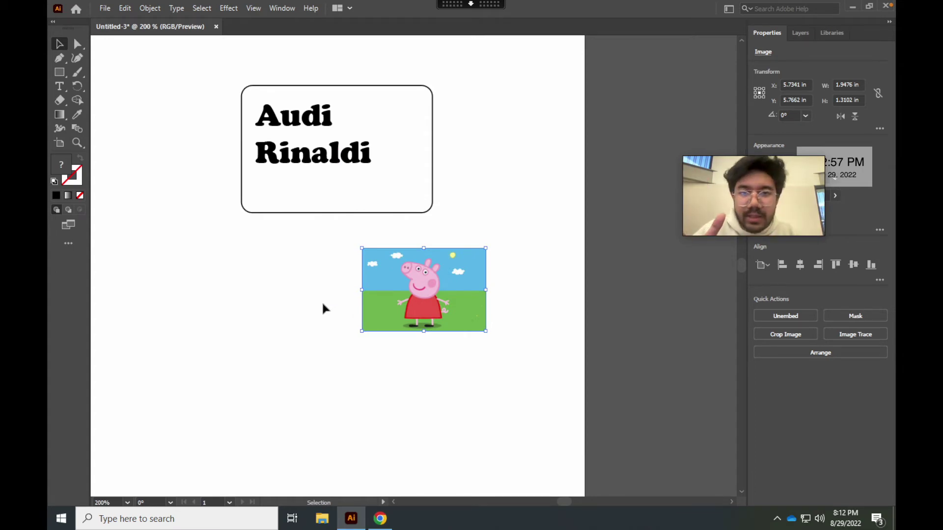
Close the NPR preview and open the peppapig.com Peppa and George picture in Google Images
left_click(380, 518)
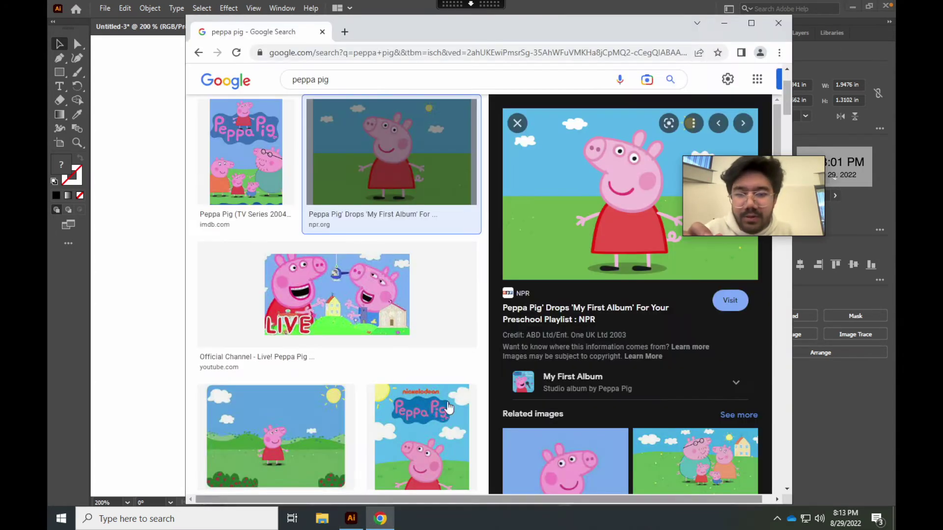
scroll(540, 211, "down", 5)
left_click(511, 122)
scroll(600, 332, "down", 5)
scroll(600, 332, "up", 3)
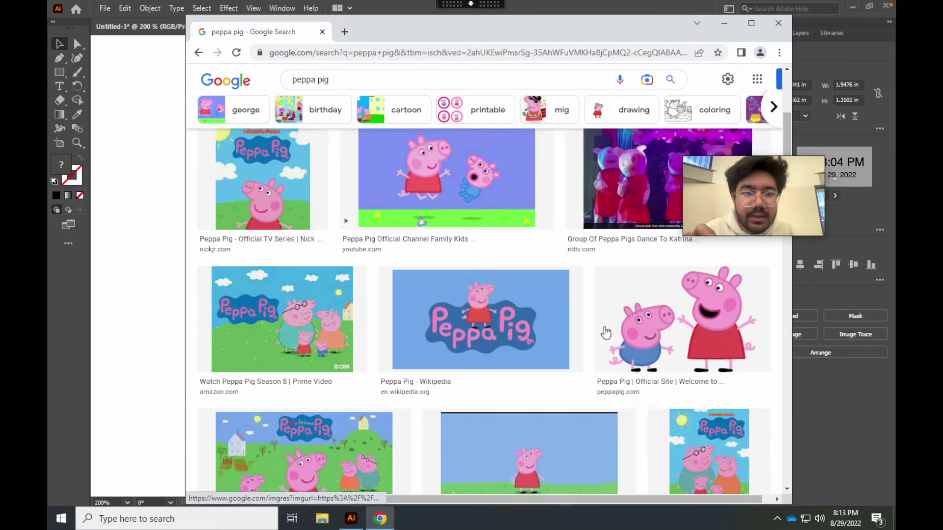
left_click(636, 362)
Save the Peppa and George picture to the desktop and place it on the Illustrator artboard
right_click(593, 236)
left_click(633, 371)
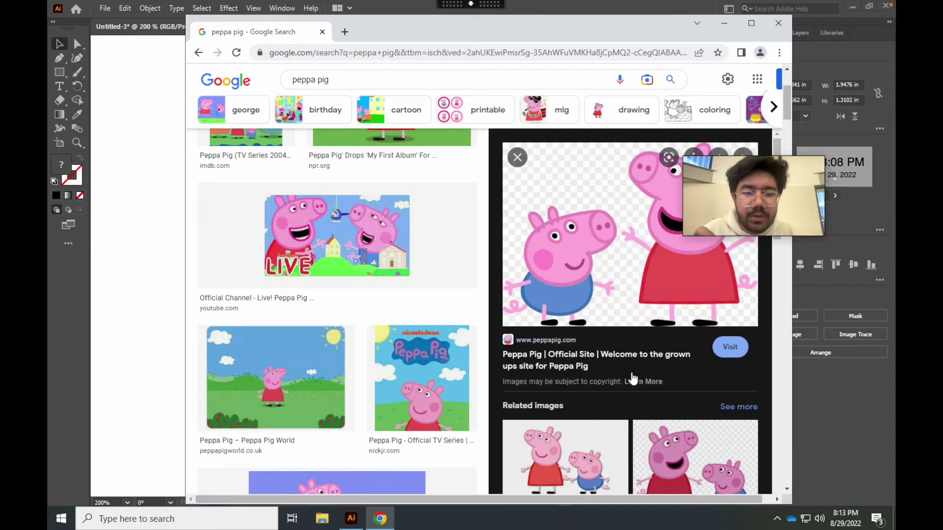
left_click(117, 267)
key("ctrl+v")
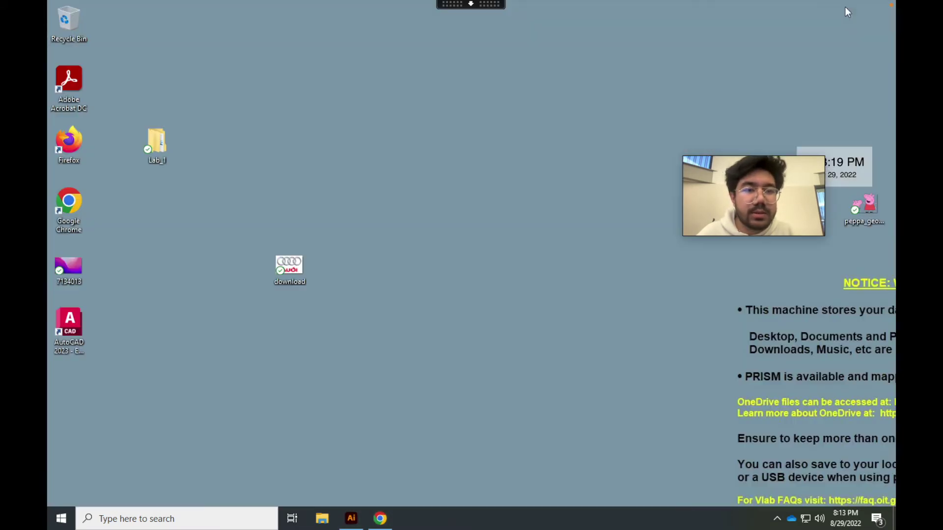
left_click_drag(845, 206, 420, 312)
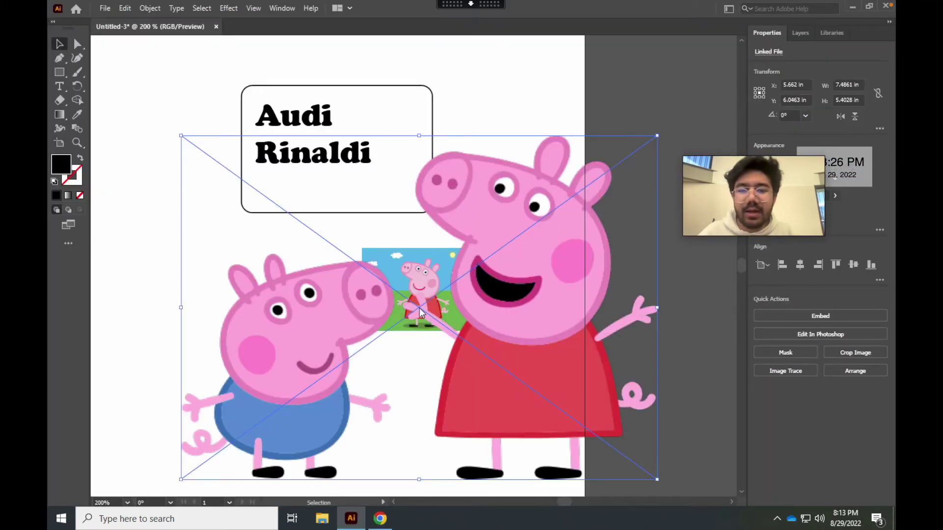
Undo the oversized Peppa and George picture and move the Peppa picture up to the name box
key("ctrl+z")
scroll(474, 305, "up", 2)
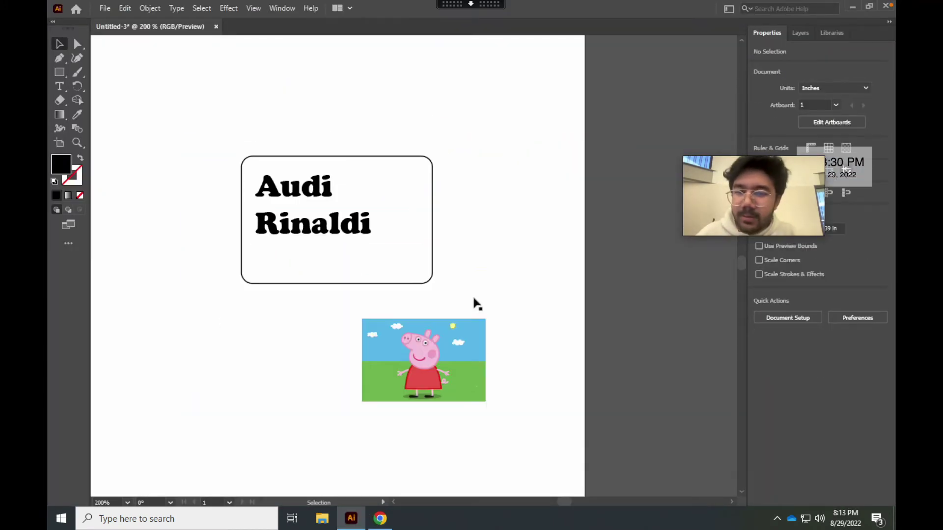
scroll(474, 302, "up", 2)
scroll(474, 303, "down", 1)
scroll(474, 303, "up", 1)
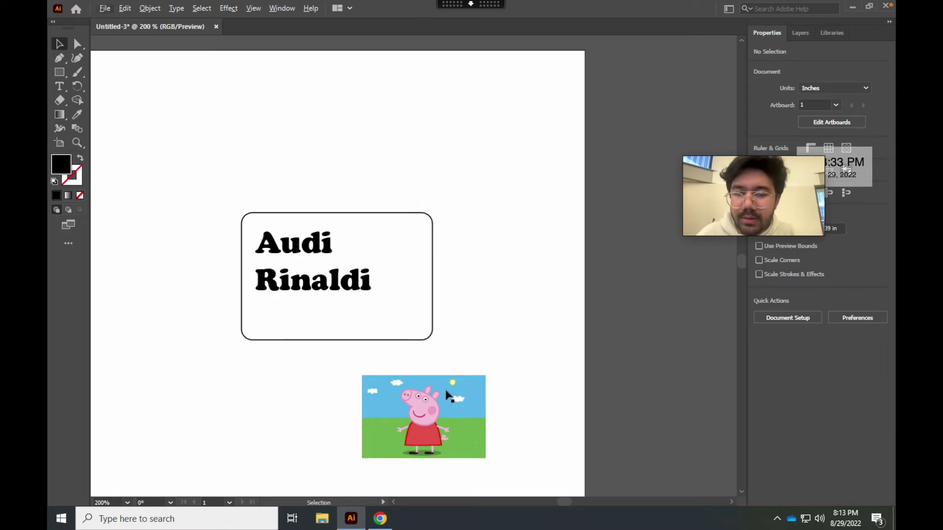
left_click_drag(447, 395, 454, 302)
Reposition the 1.95 × 1.31 in Peppa picture clear below the name box
scroll(454, 302, "up", 3)
scroll(430, 165, "down", 2)
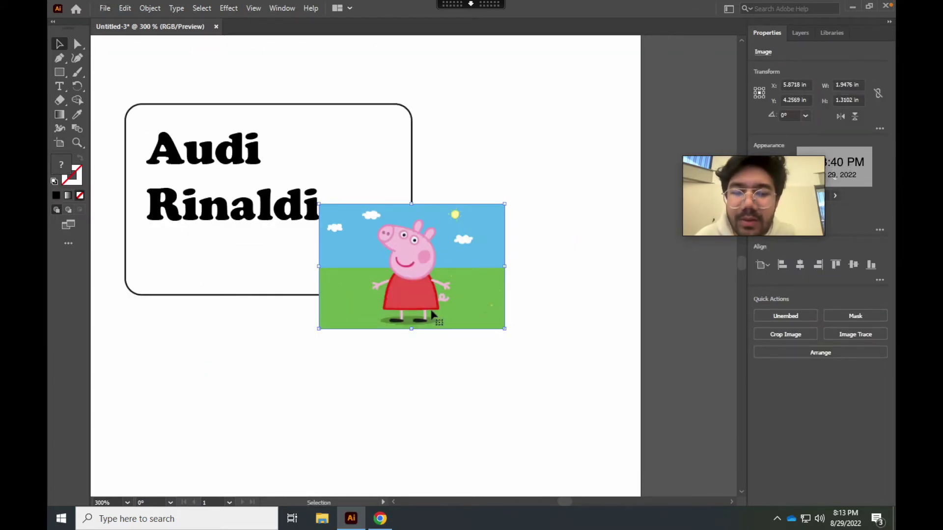
key("ctrl+shift+a")
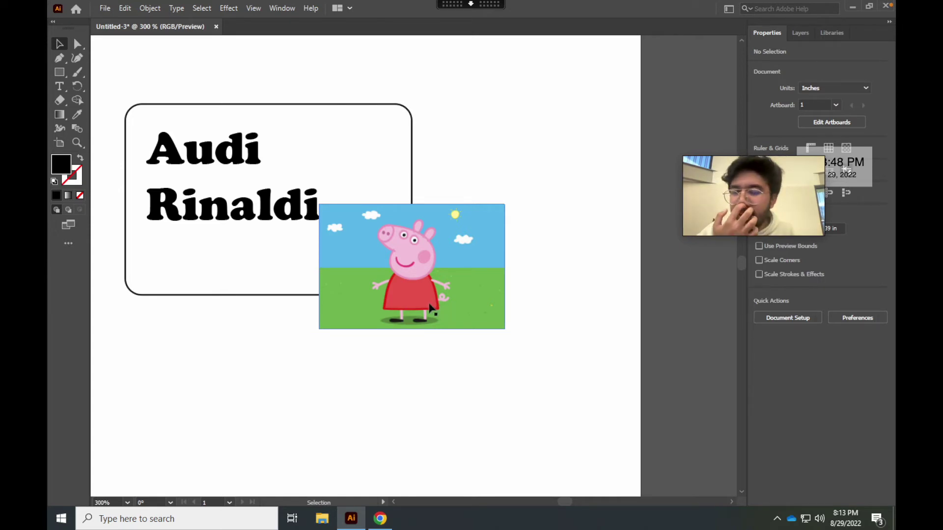
left_click(495, 324)
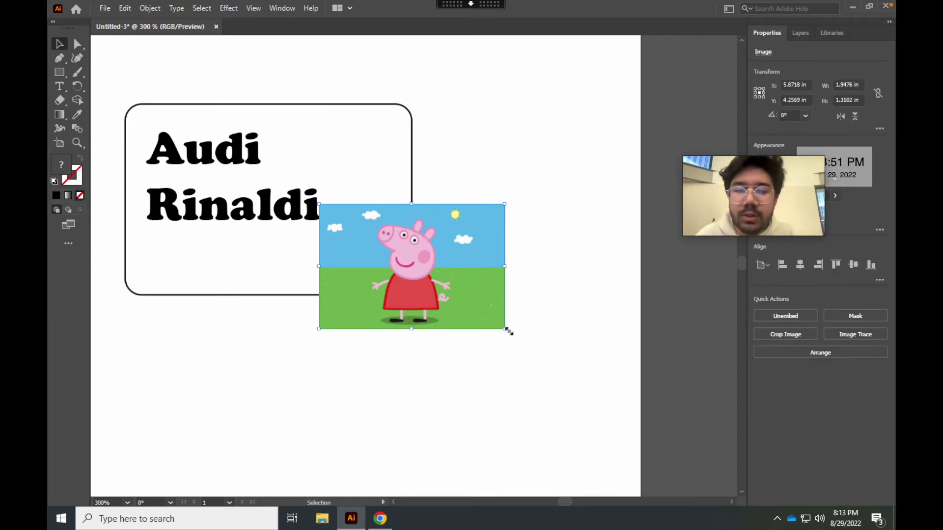
left_click_drag(507, 330, 514, 388)
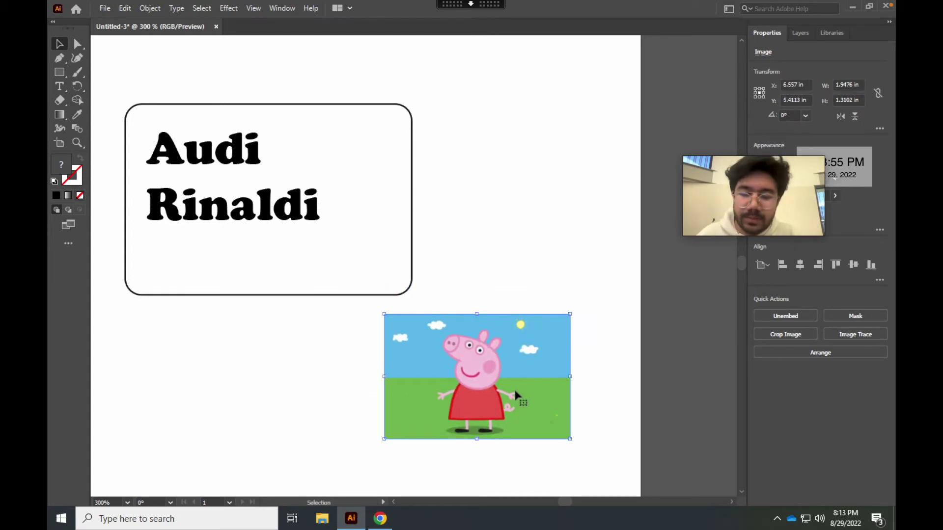
scroll(514, 387, "down", 5)
scroll(515, 394, "up", 15)
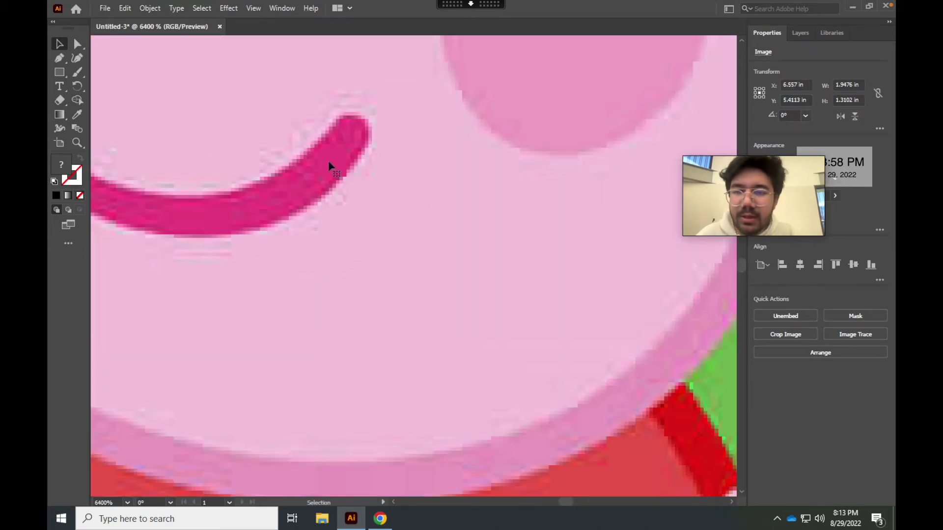
scroll(615, 395, "down", 8)
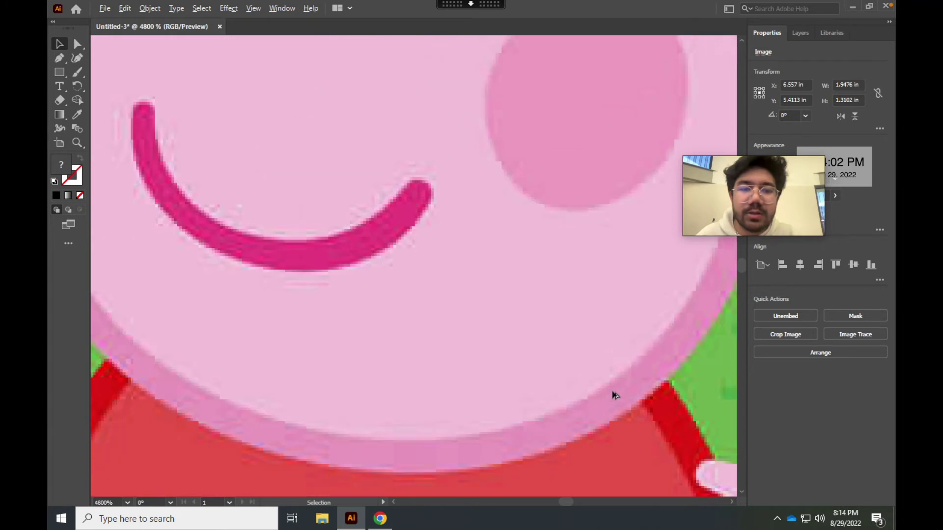
scroll(614, 397, "up", 4)
scroll(614, 396, "up", 2)
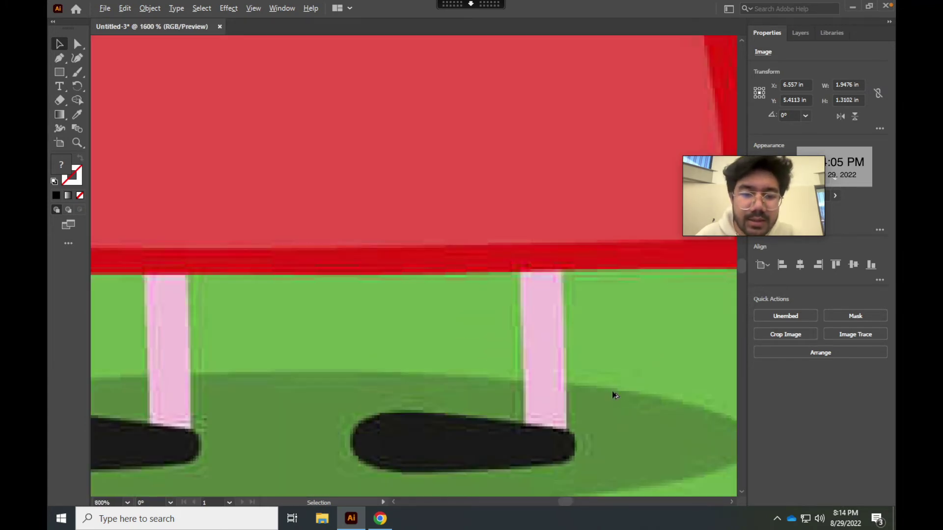
scroll(546, 424, "down", 4)
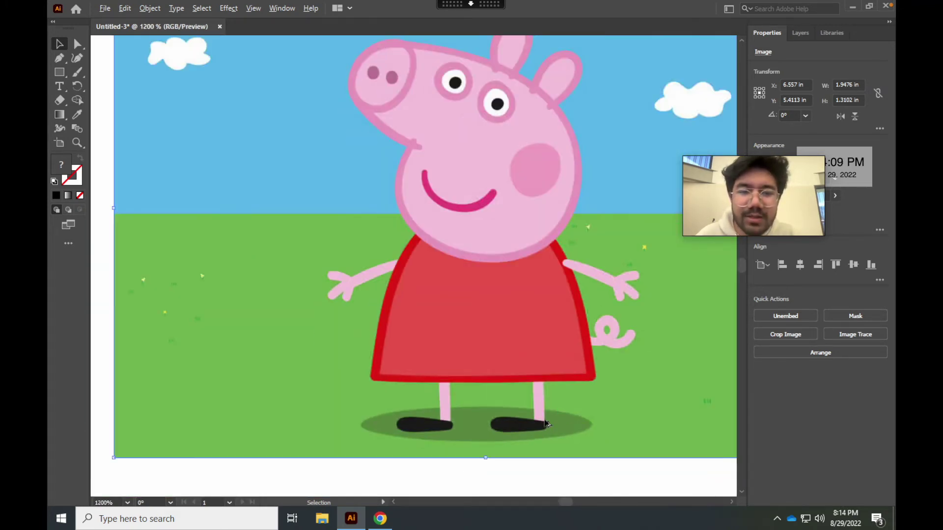
left_click(844, 338)
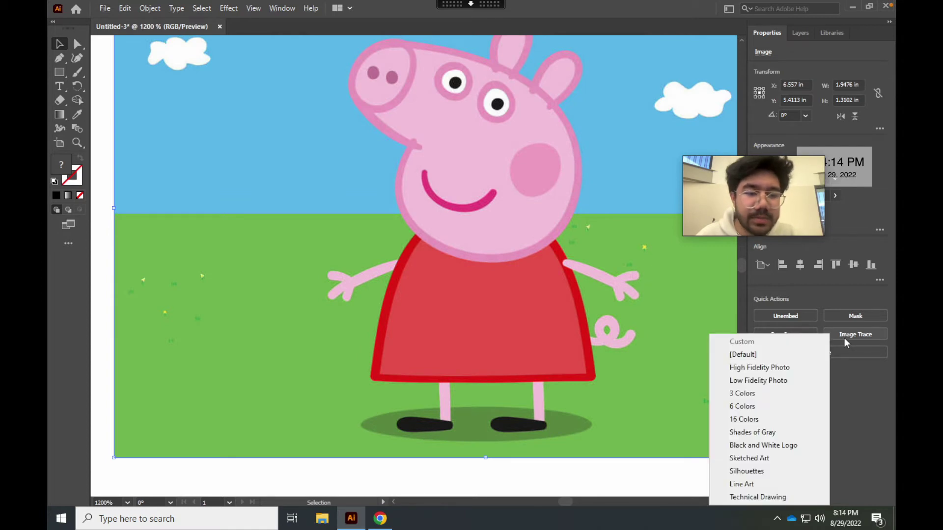
Trace Peppa with the Shades of Gray, Black and White Logo, 3 Colors and 6 Colors presets
left_click(797, 432)
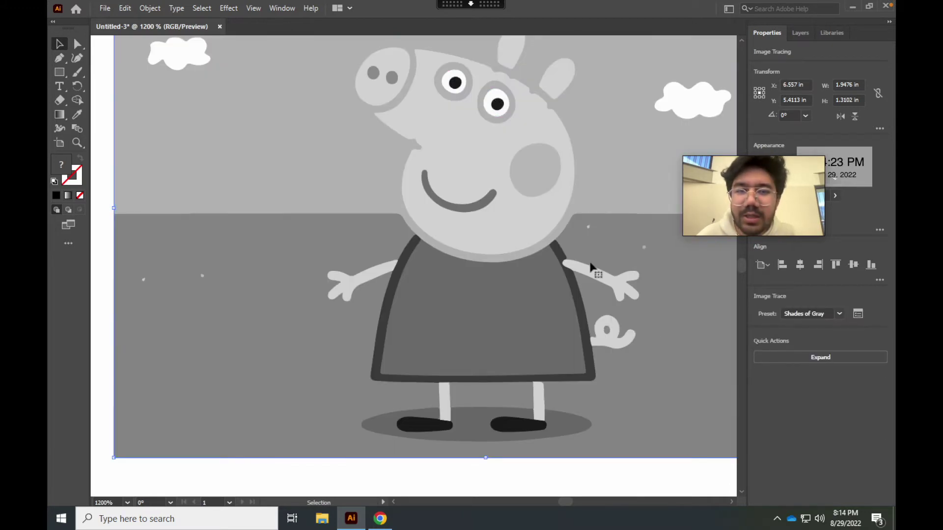
scroll(579, 349, "up", 10)
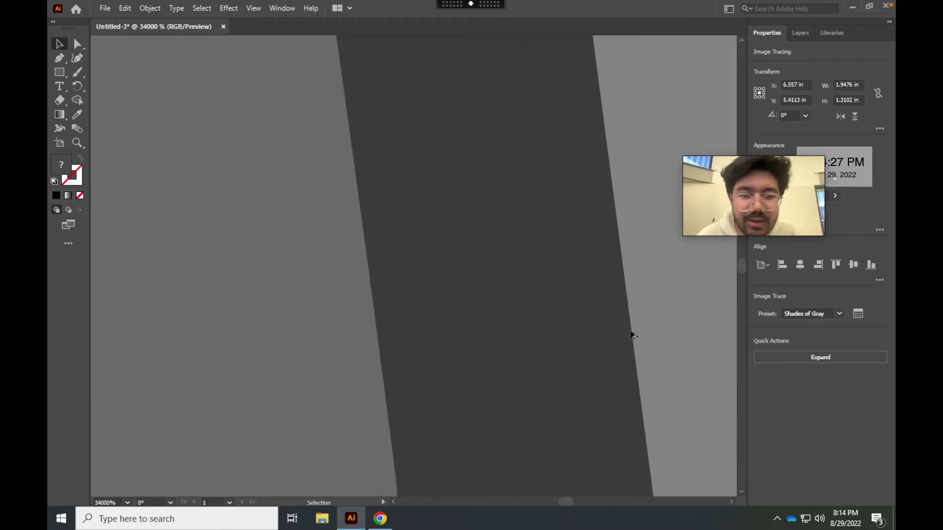
scroll(632, 335, "down", 15)
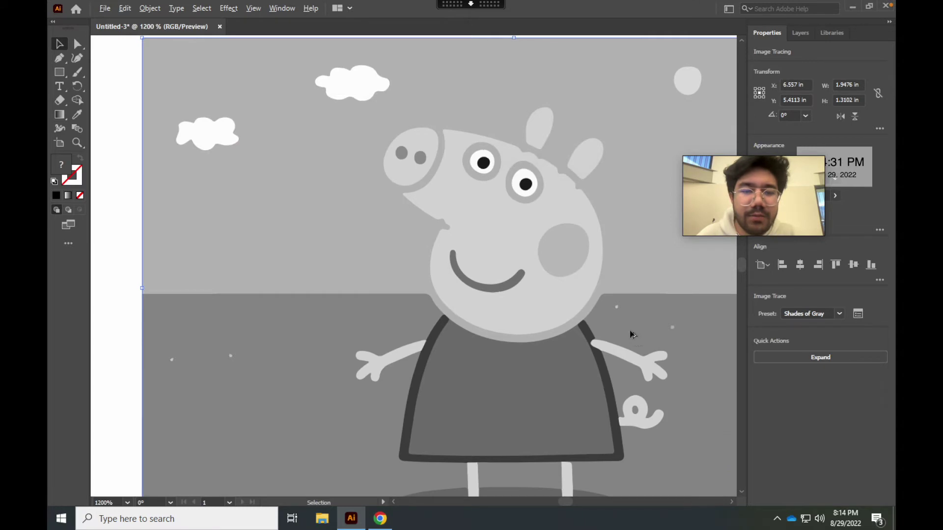
left_click(839, 314)
left_click(815, 434)
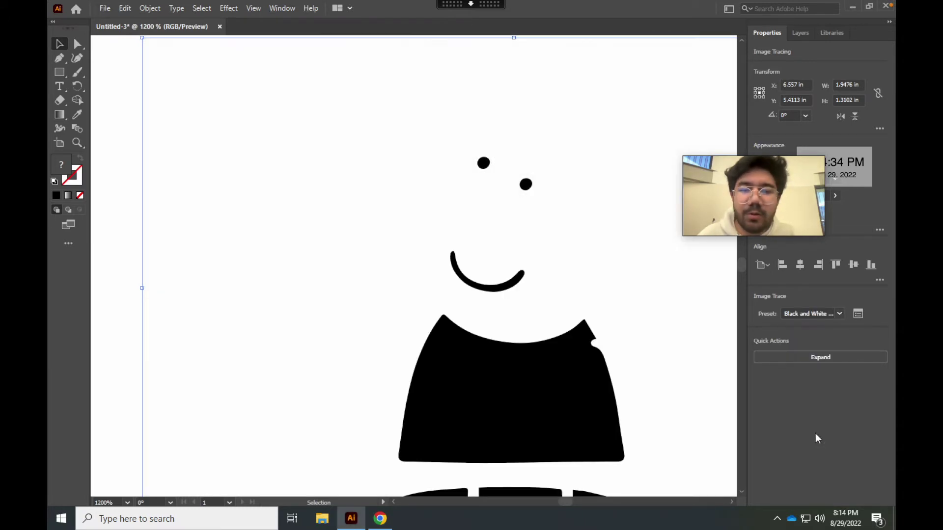
left_click(838, 313)
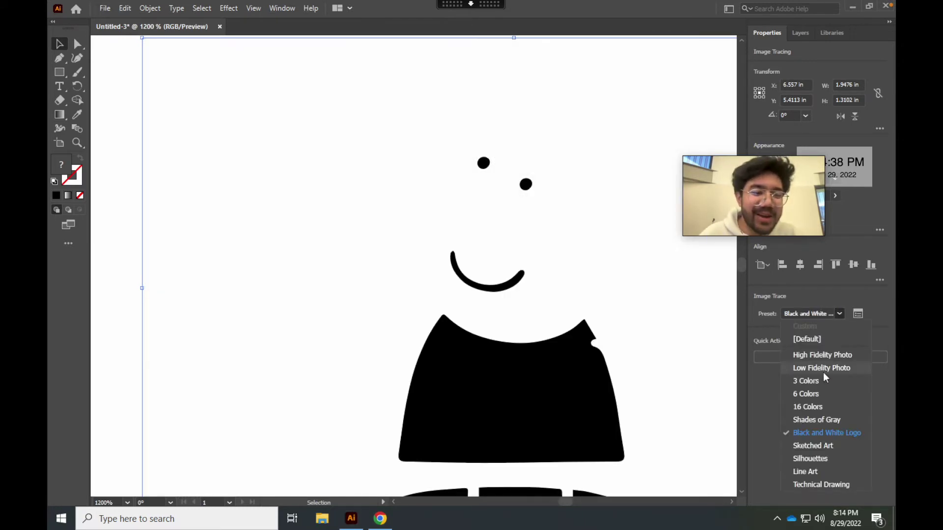
left_click(820, 383)
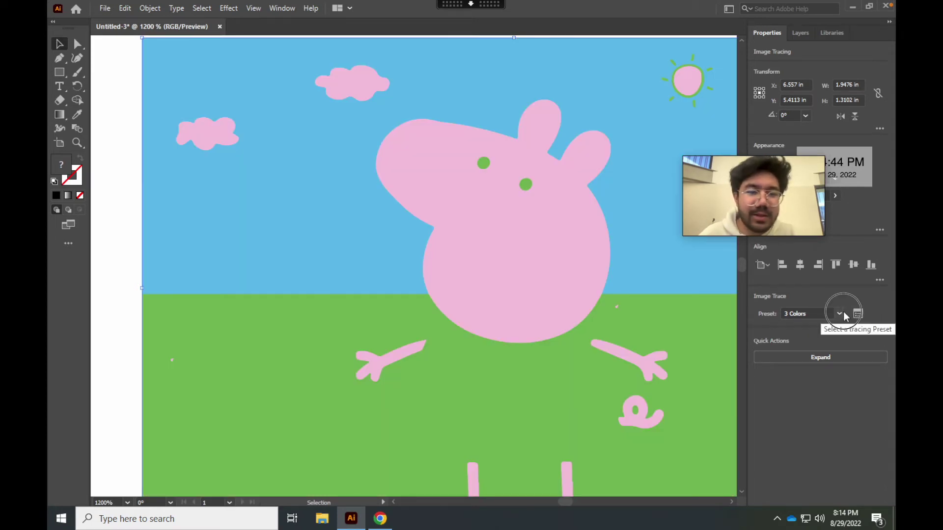
left_click(839, 313)
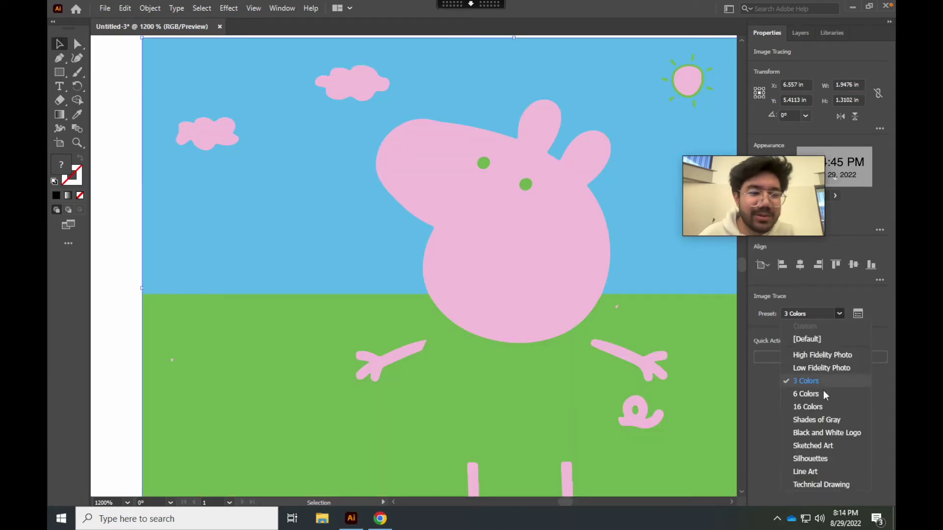
left_click(822, 394)
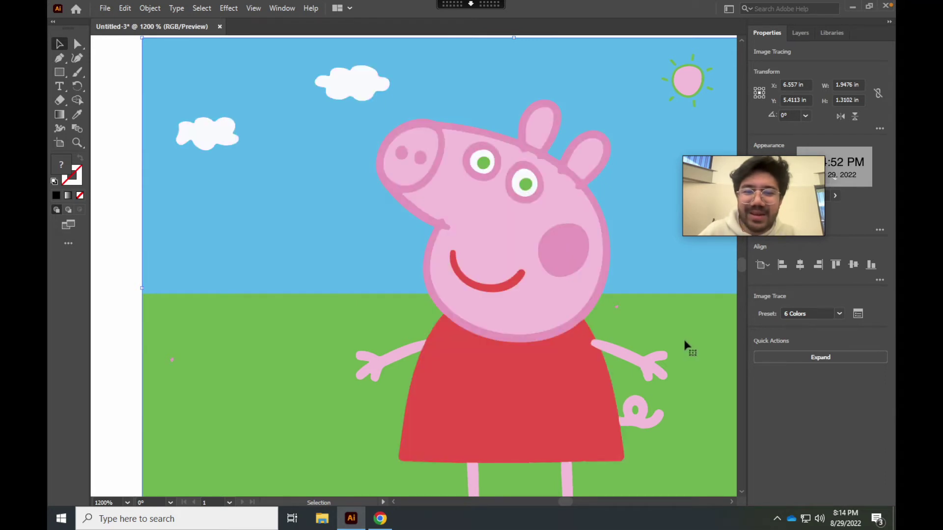
scroll(683, 339, "down", 3)
In the Image Trace panel, set Colors to 10 for an 86-path trace
left_click(839, 314)
left_click(857, 314)
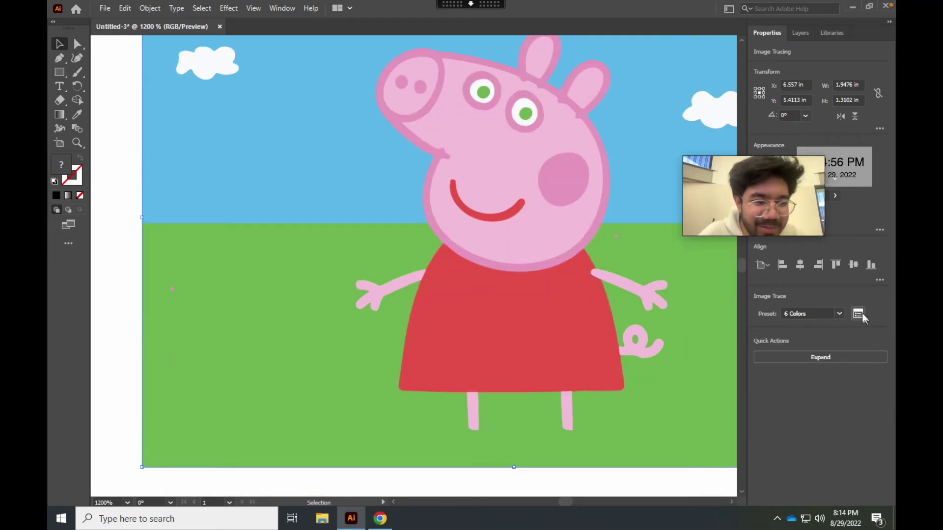
left_click(399, 412)
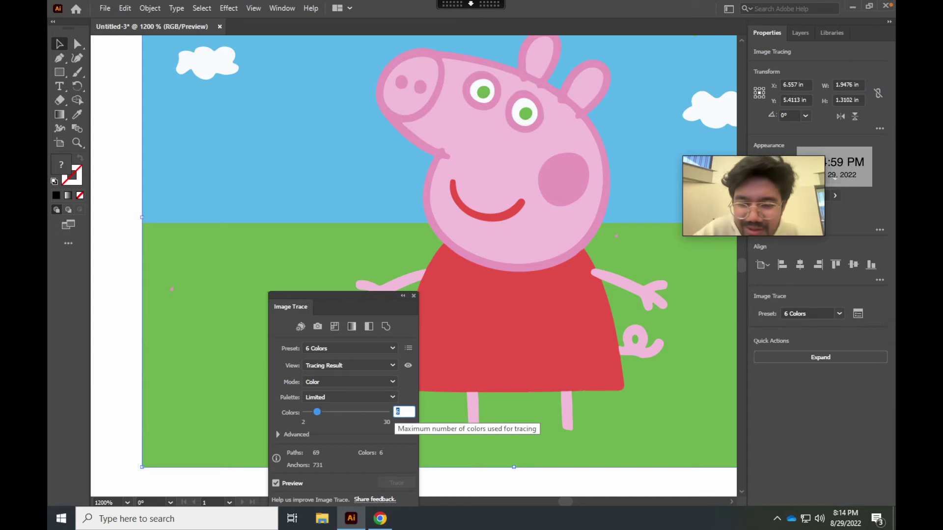
type("7")
key("Return")
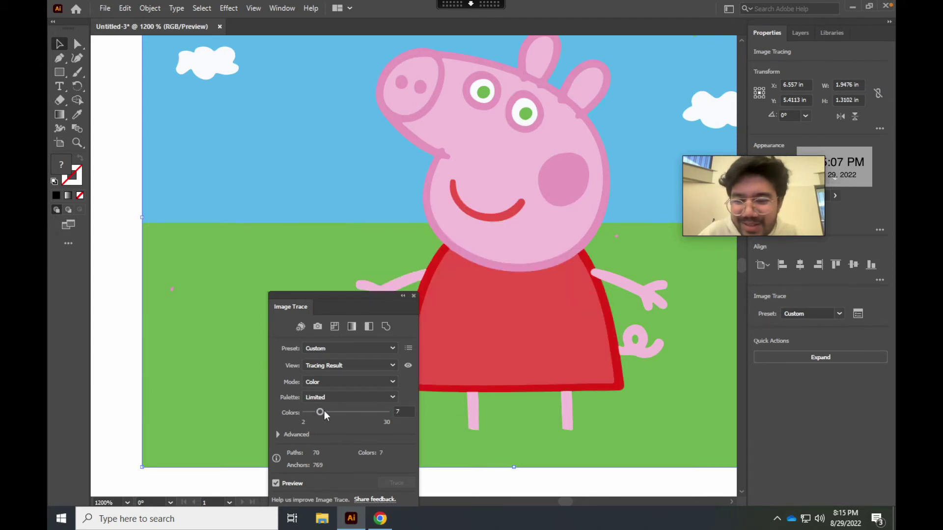
left_click_drag(324, 410, 332, 411)
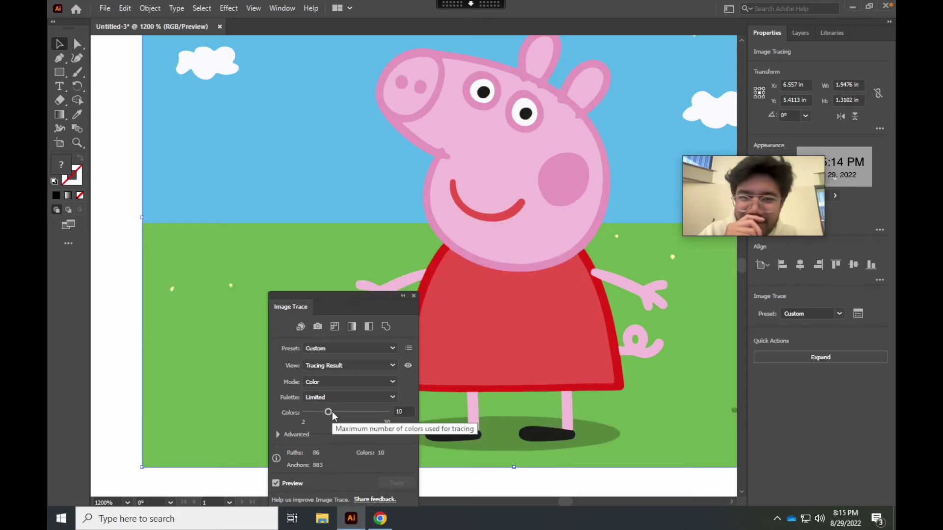
left_click(414, 296)
Expand the Peppa trace into vector shapes and enter its group in isolation mode
scroll(417, 320, "up", 10)
scroll(317, 273, "down", 10)
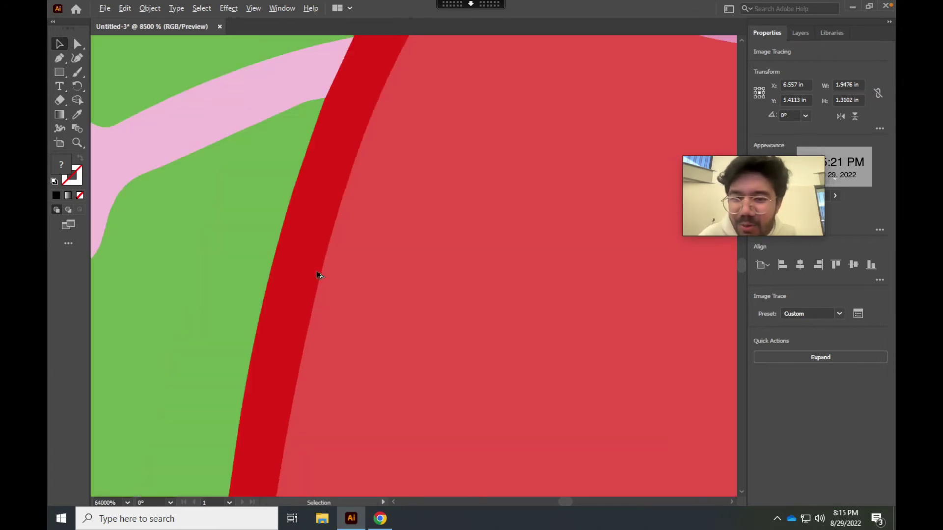
scroll(368, 169, "up", 8)
scroll(370, 169, "down", 8)
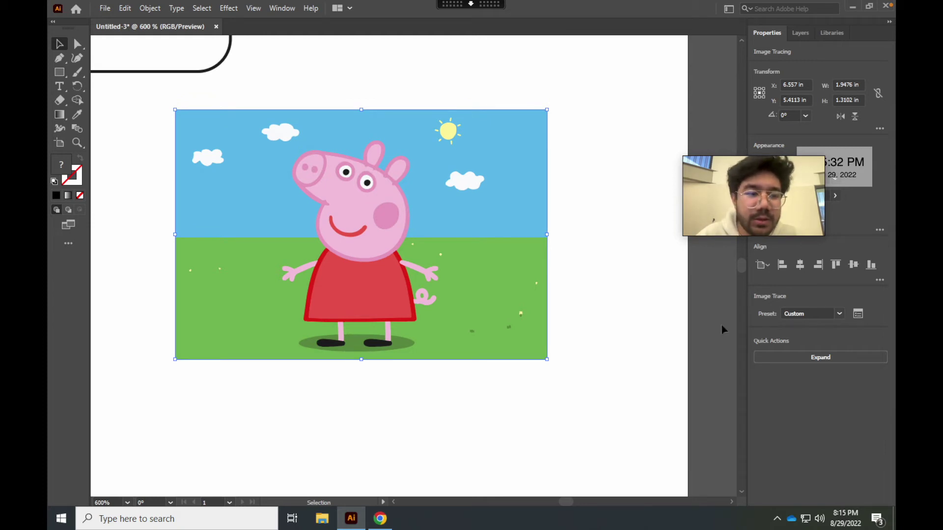
left_click(780, 358)
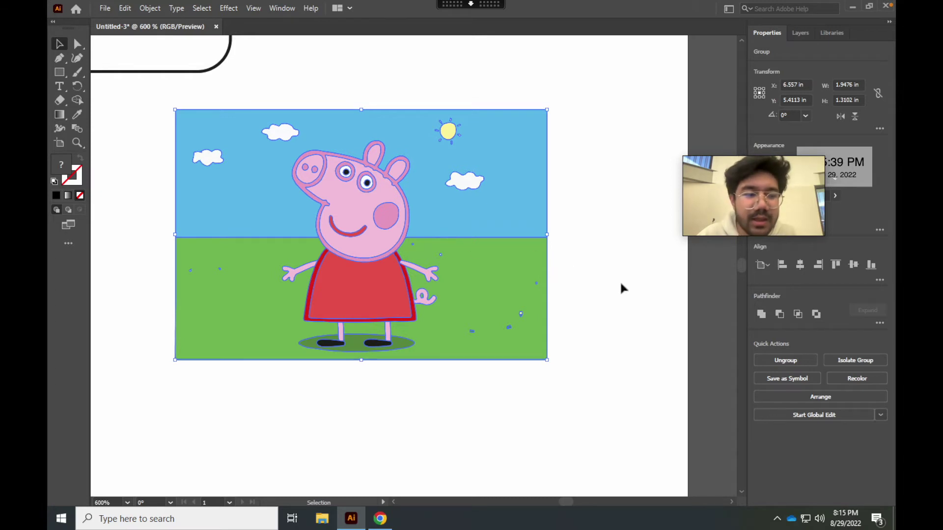
double_click(427, 202)
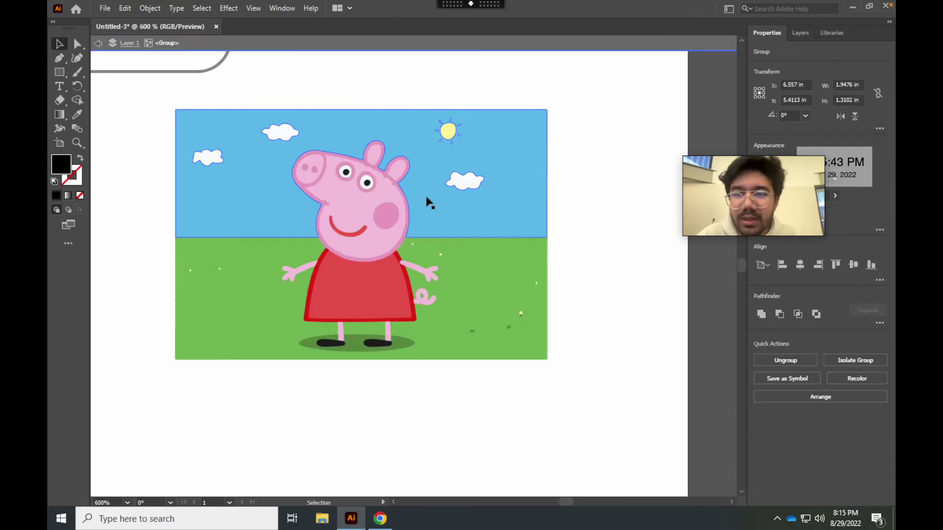
left_click(100, 44)
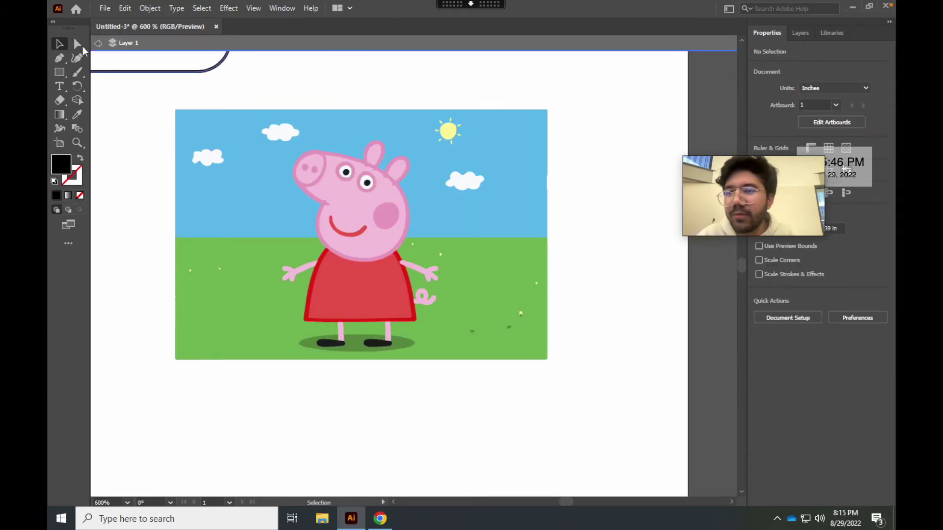
double_click(246, 199)
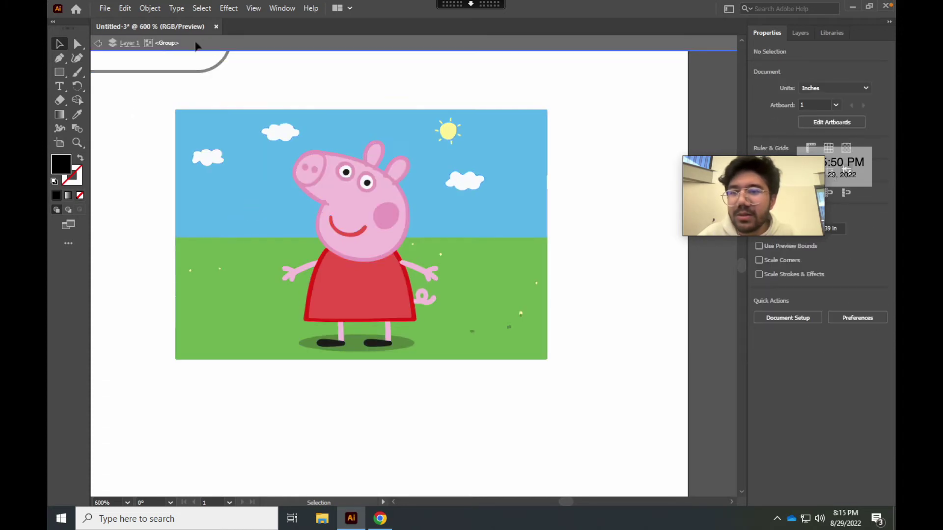
Delete the sky, sun, clouds, grass and the shadow under Peppa's feet
left_click(450, 214)
key("Delete")
left_click_drag(452, 159, 481, 218)
key("Delete")
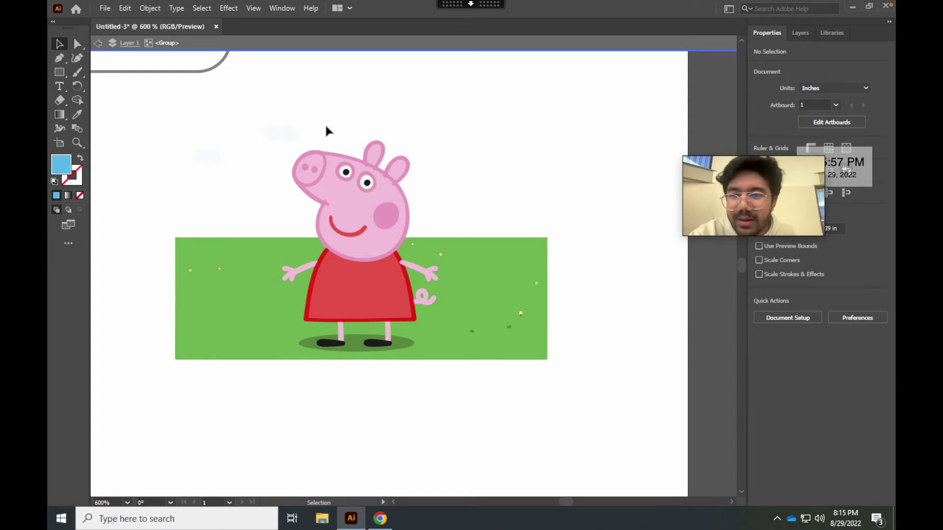
left_click(232, 137)
key("Delete")
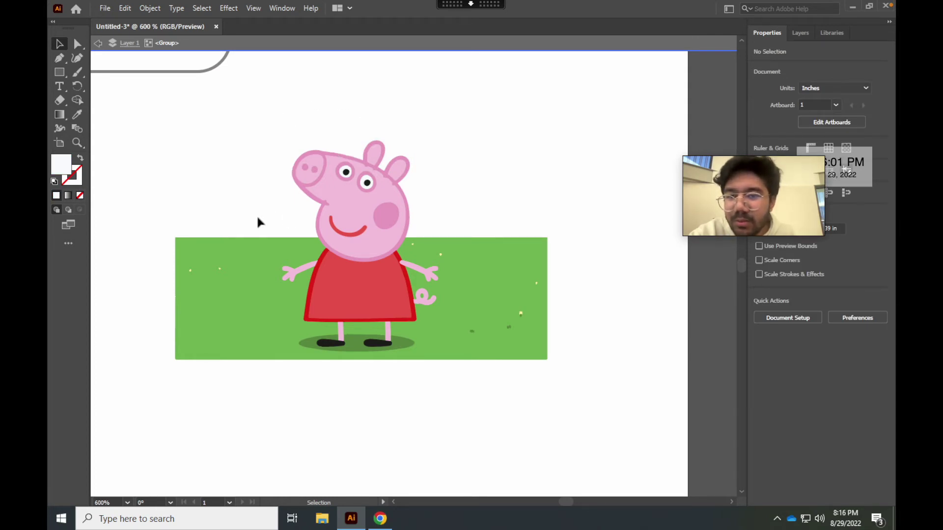
left_click(231, 305)
key("Delete")
left_click(555, 343)
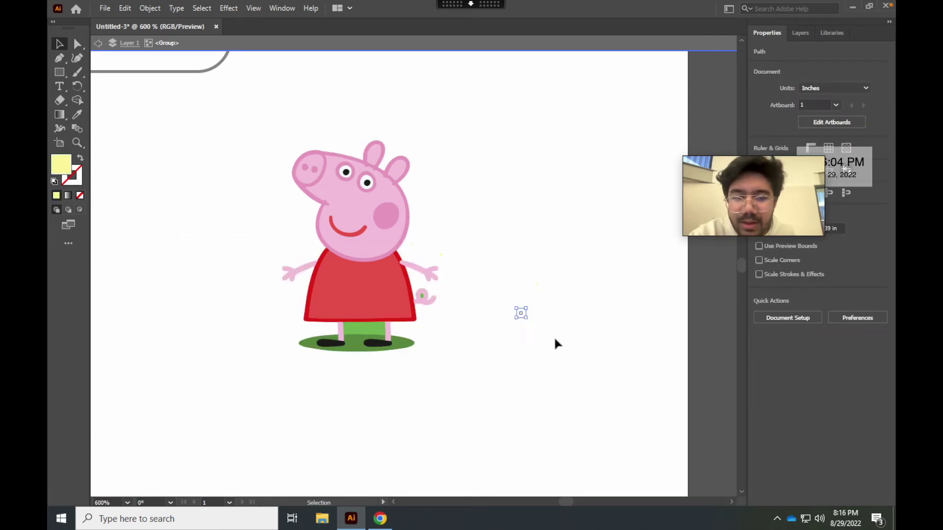
left_click(384, 347)
key("Delete")
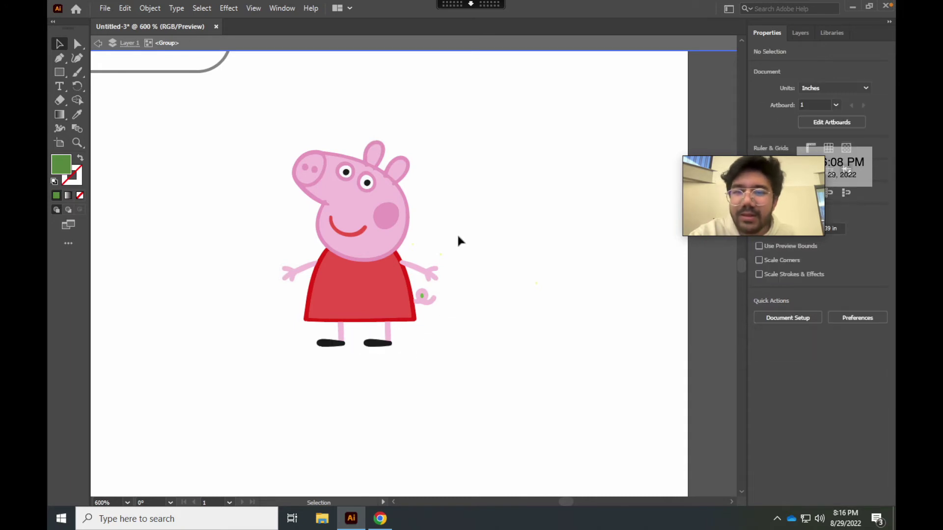
Exit isolation and move the 0.82 × 1.08 in Peppa group into the name box
double_click(301, 100)
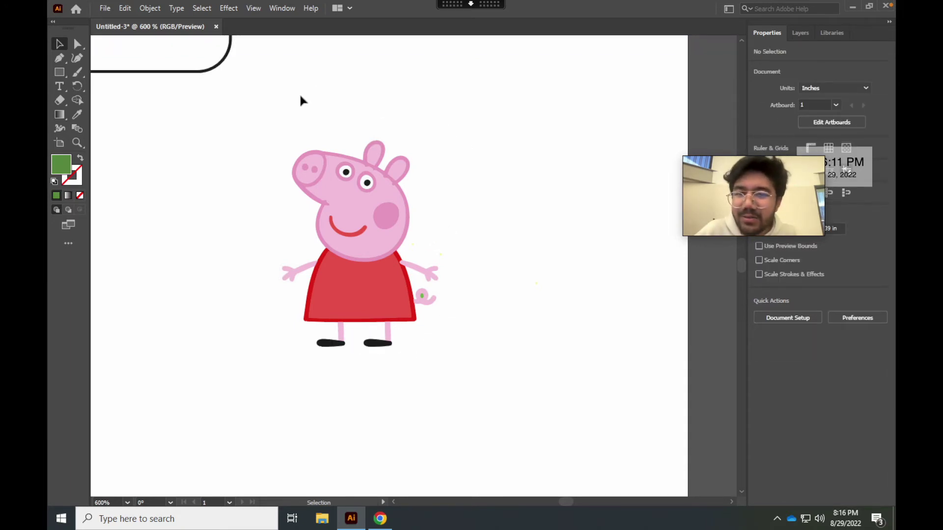
left_click_drag(386, 218, 438, 158)
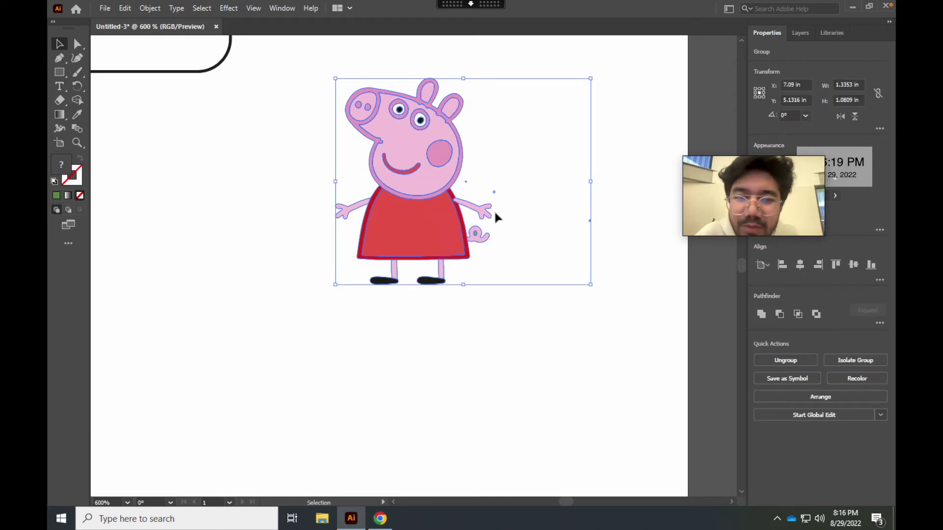
scroll(409, 177, "down", 1)
left_click_drag(409, 178, 240, 168)
scroll(295, 106, "up", 5)
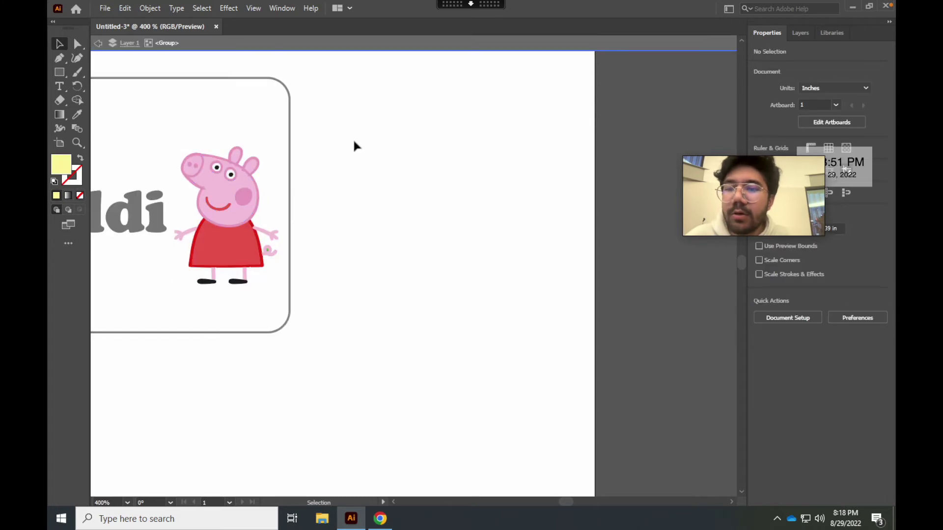
left_click(239, 199)
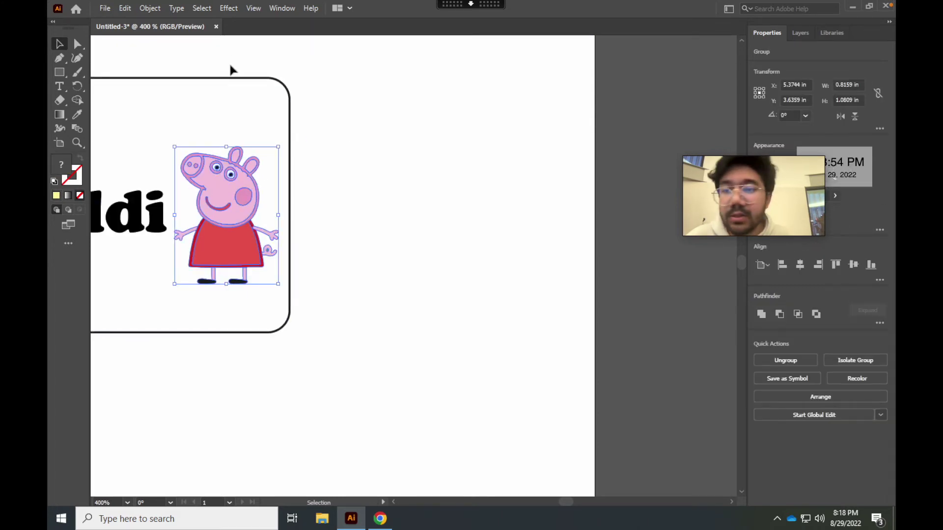
Convert Peppa to Grayscale with Adjust Color Balance, lowering Black to lighten the tones
left_click(132, 10)
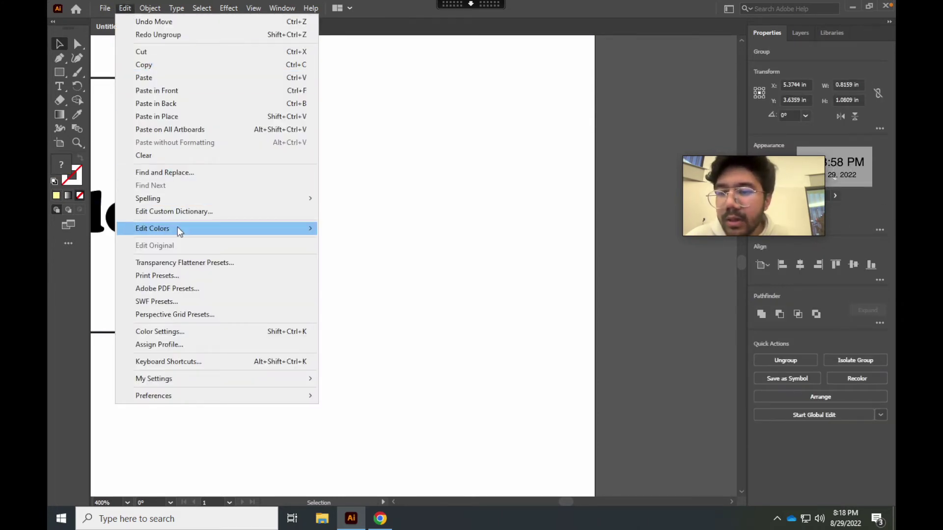
mouse_move(178, 227)
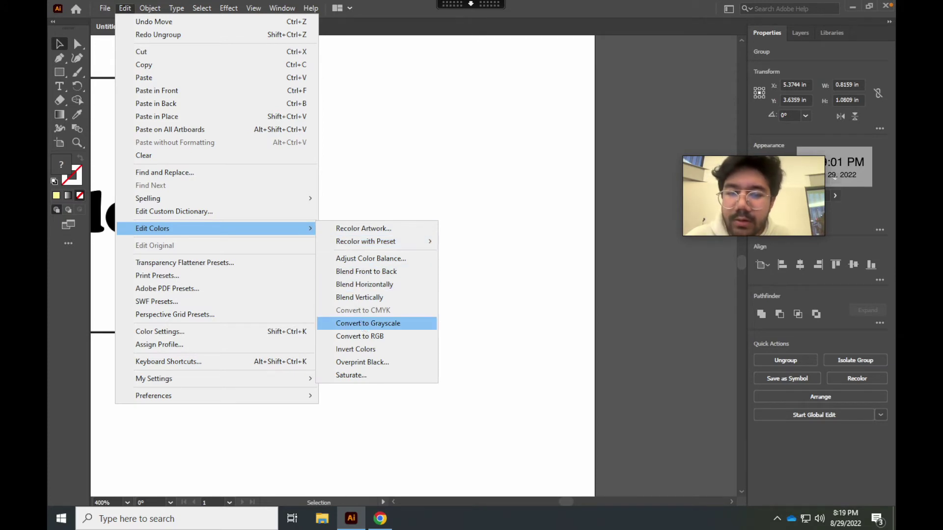
left_click(369, 258)
left_click(435, 175)
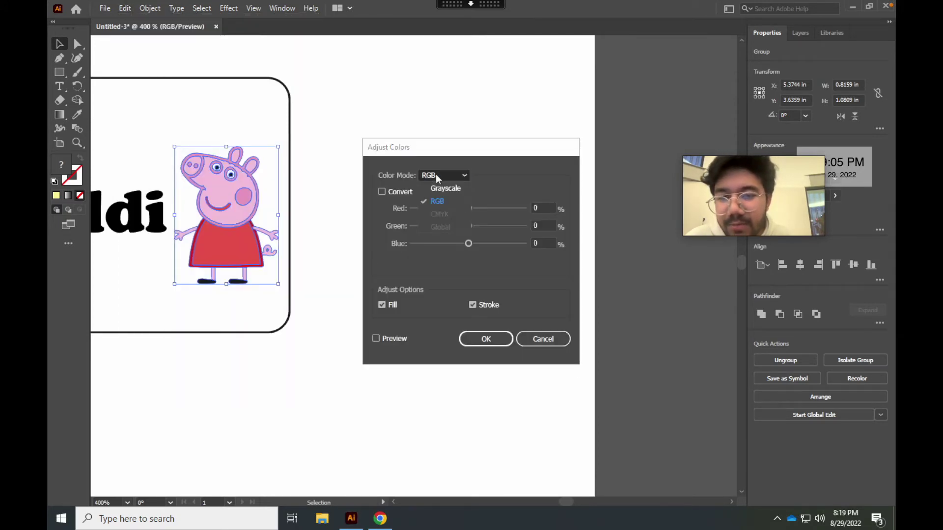
left_click(439, 188)
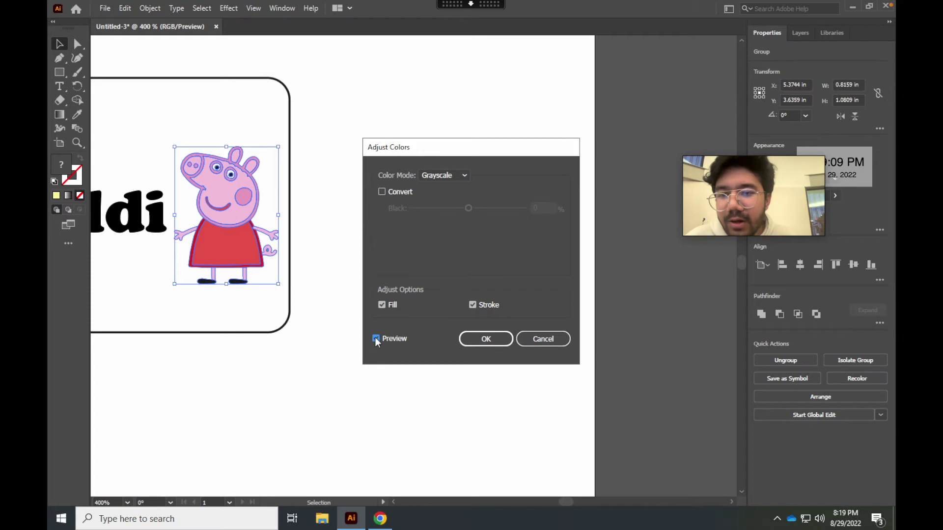
left_click(376, 339)
left_click(382, 191)
mouse_move(469, 209)
left_mouse_down()
mouse_move(480, 209)
mouse_move(457, 210)
mouse_move(466, 209)
left_mouse_up()
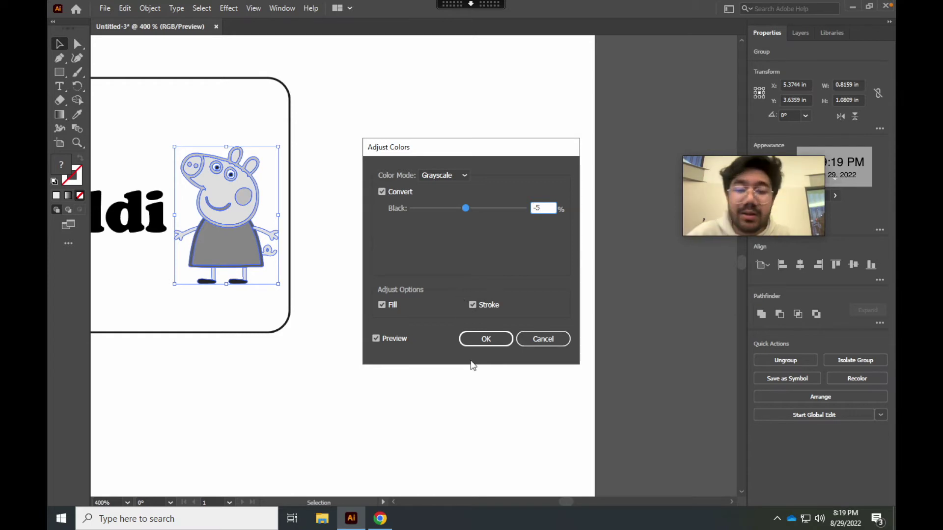
left_click(473, 344)
left_click(393, 309)
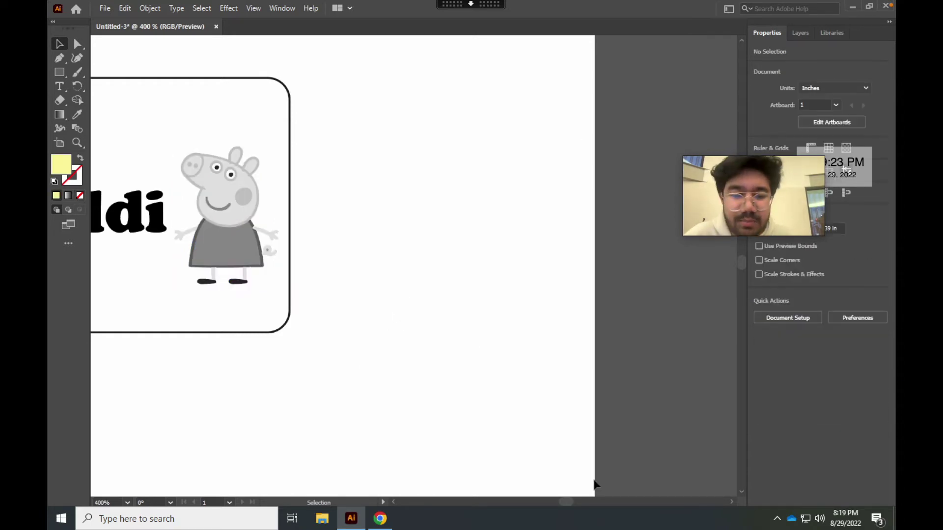
left_click_drag(570, 500, 567, 499)
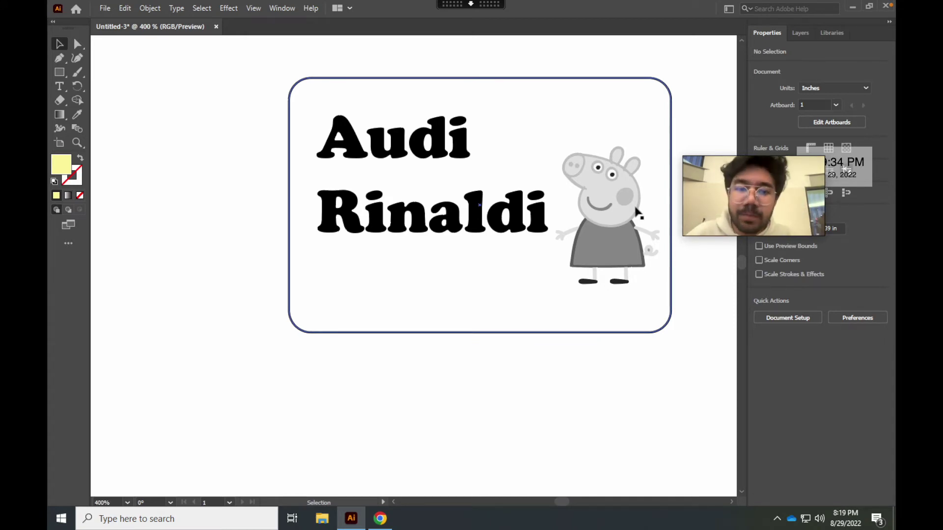
key("ctrl+minus")
scroll(627, 255, "up", 5)
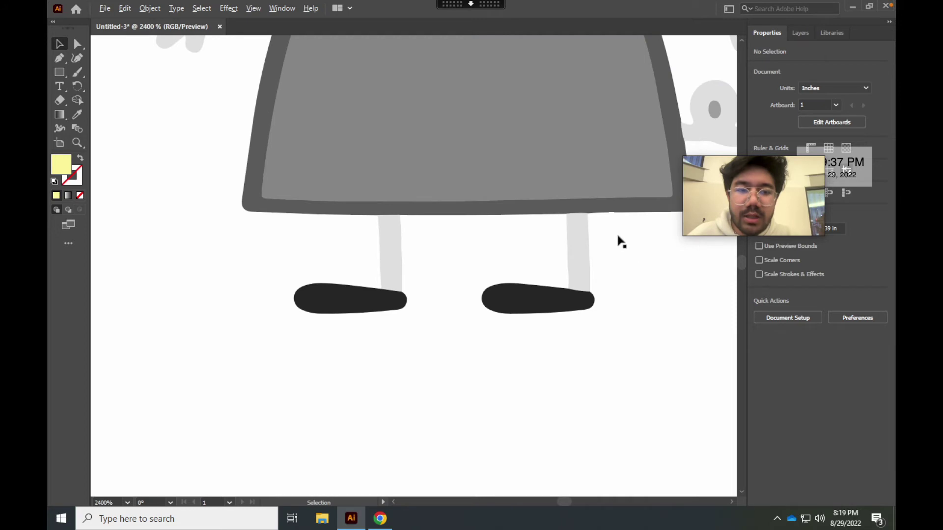
scroll(606, 212, "down", 5)
scroll(597, 189, "up", 3)
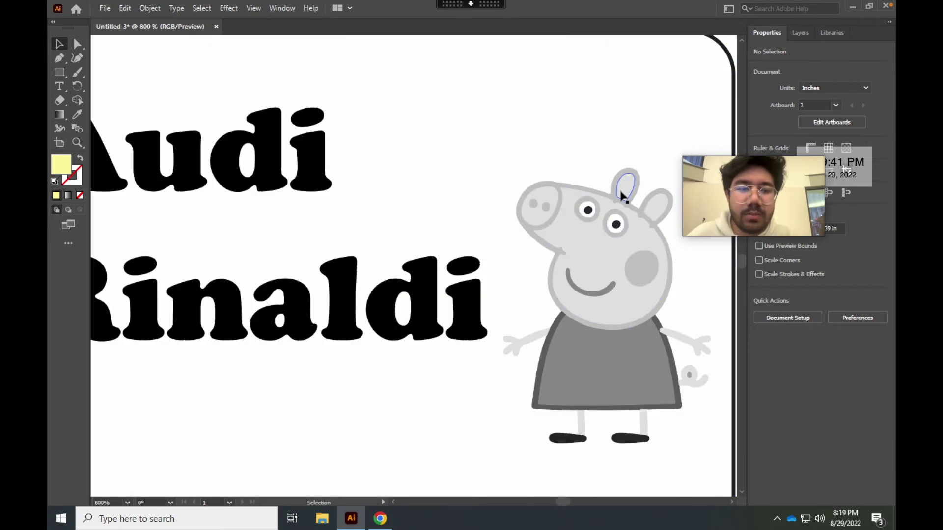
double_click(591, 252)
left_click(795, 34)
left_click(767, 32)
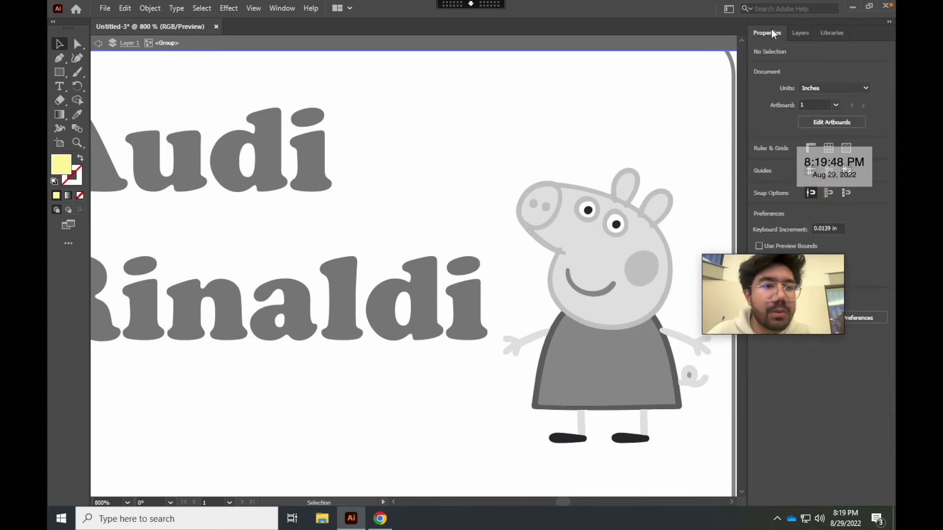
left_click(625, 238)
left_click(759, 162)
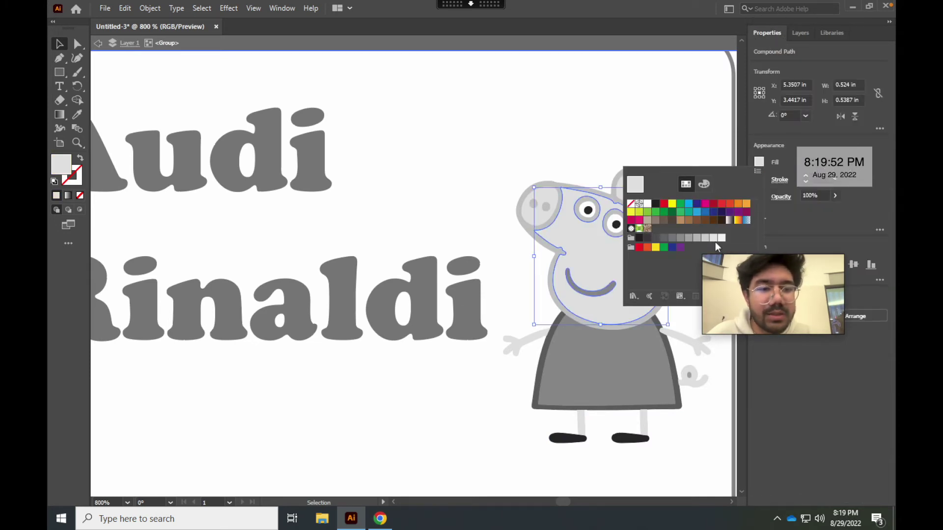
key("Escape")
key("Escape")
left_click(697, 131)
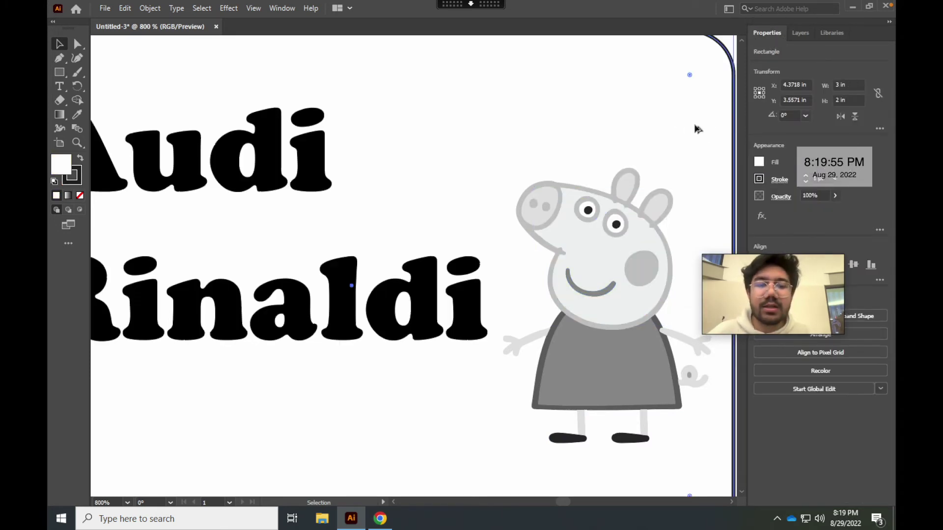
key("ctrl+0")
key("ctrl+equal")
key("ctrl+equal")
key("ctrl+equal")
key("ctrl+equal")
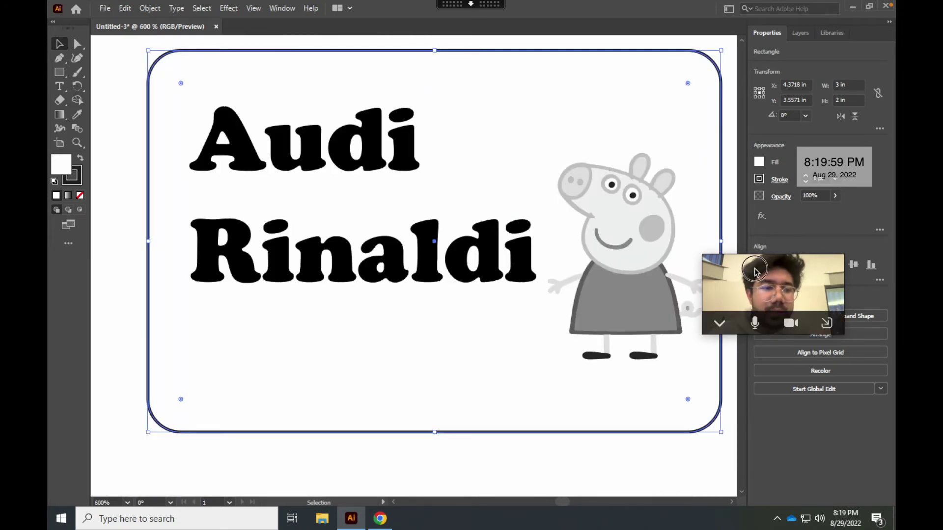
Create a red-filled text object to the left of the card
left_click(653, 452)
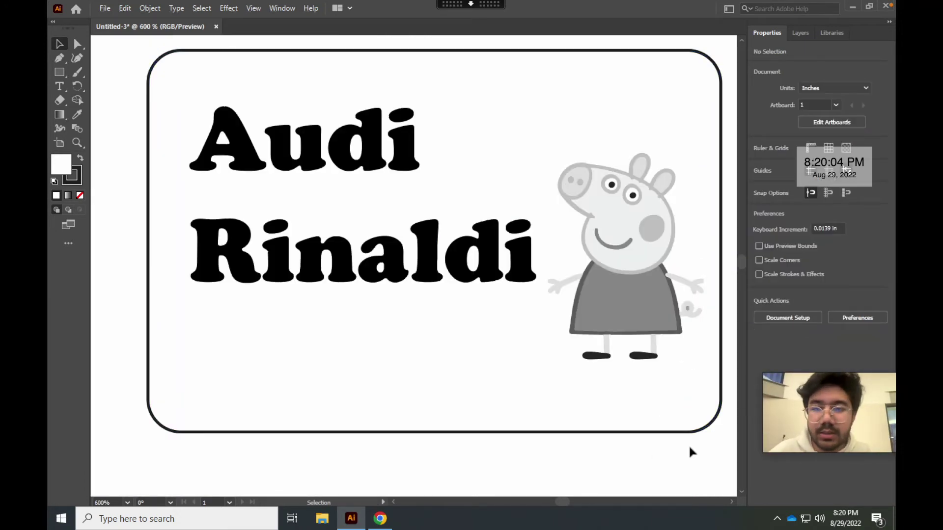
left_click(677, 433)
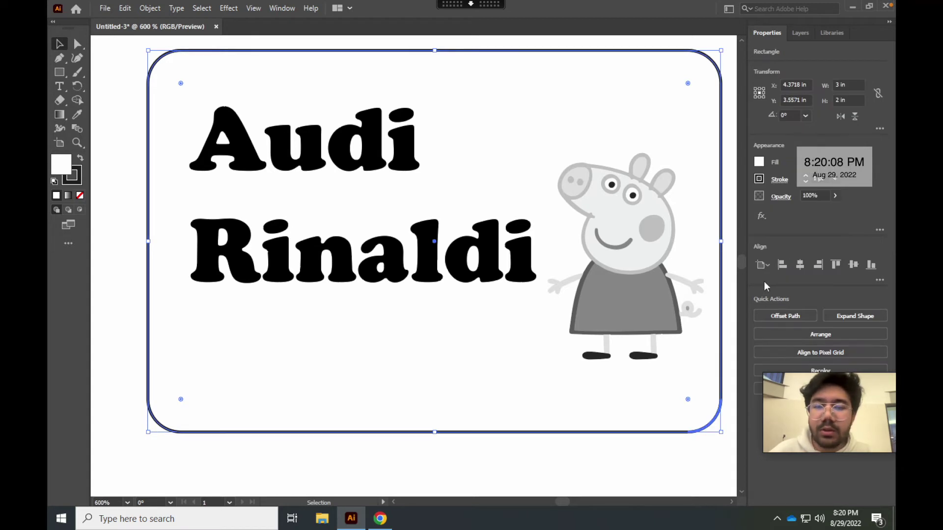
scroll(707, 307, "down", 2)
left_click(332, 237)
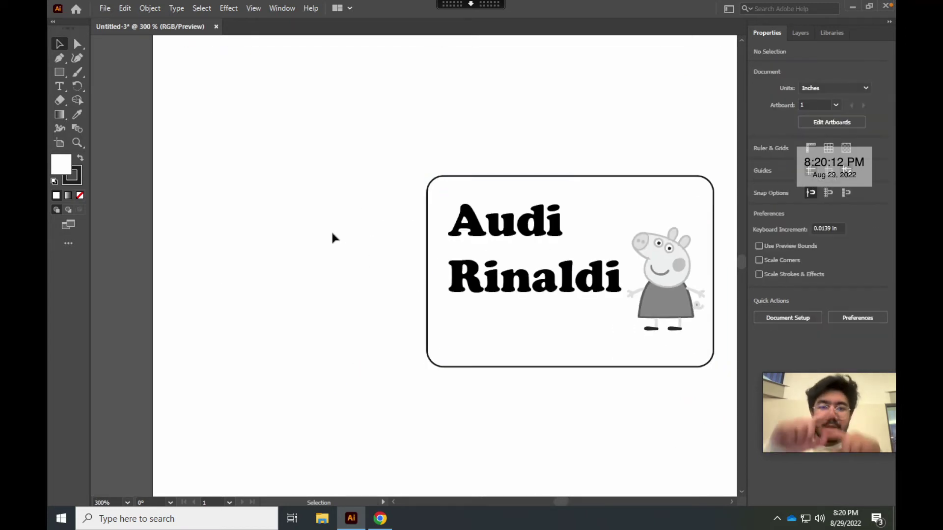
left_click(60, 86)
left_click(263, 197)
left_click(759, 162)
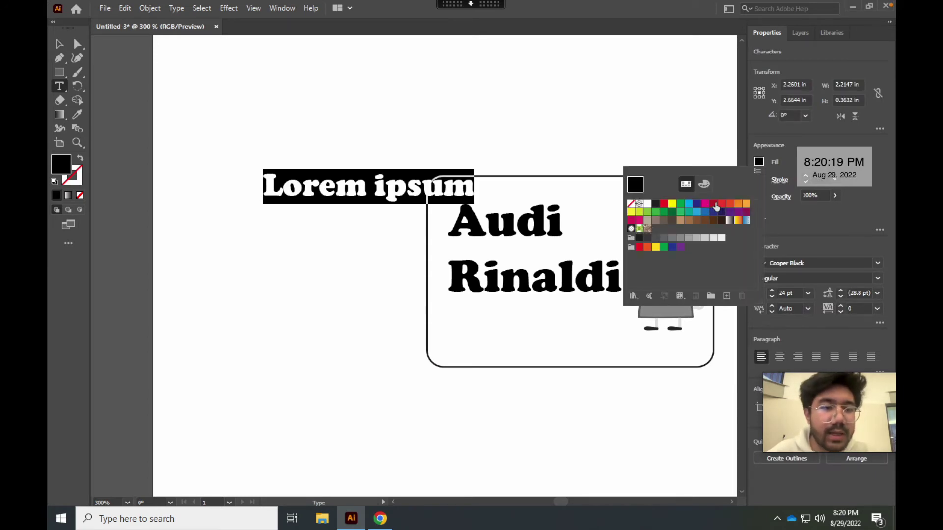
left_click(712, 208)
Type 'Outline of cutout must be / RED / 0.072pt' and move the note up-left of the card
left_click(368, 194, "shift")
type("Outline of")
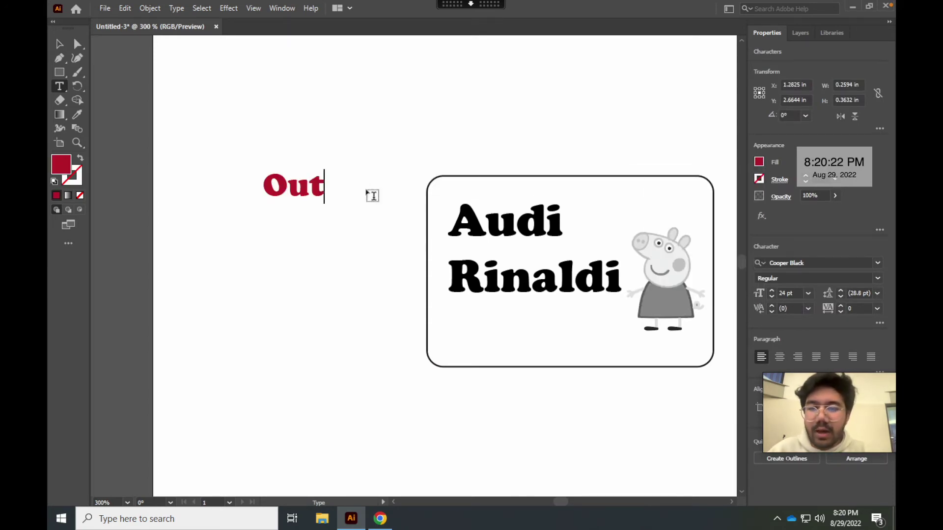
key("Return")
type("cout")
key("BackSpace")
key("BackSpace")
type("t")
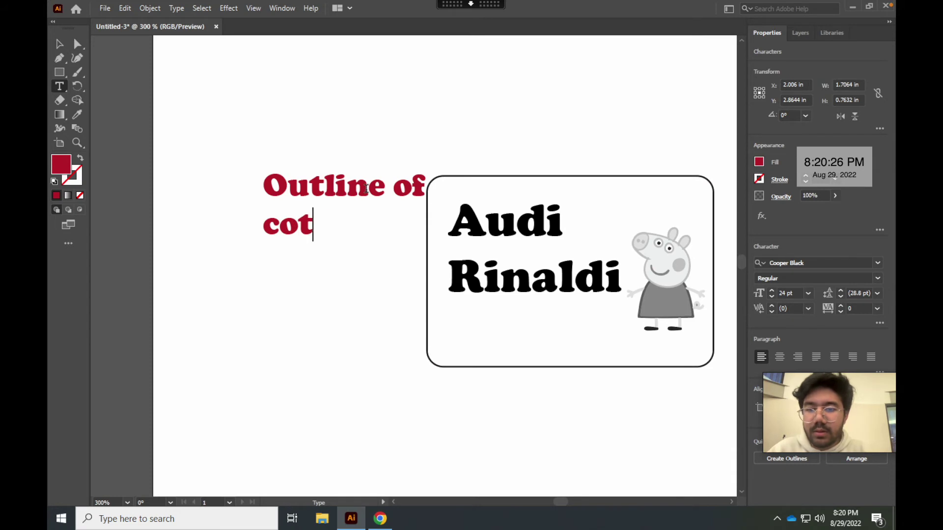
key("BackSpace")
key("BackSpace")
type("utout must be")
key("Return")
key("Return")
type("RED")
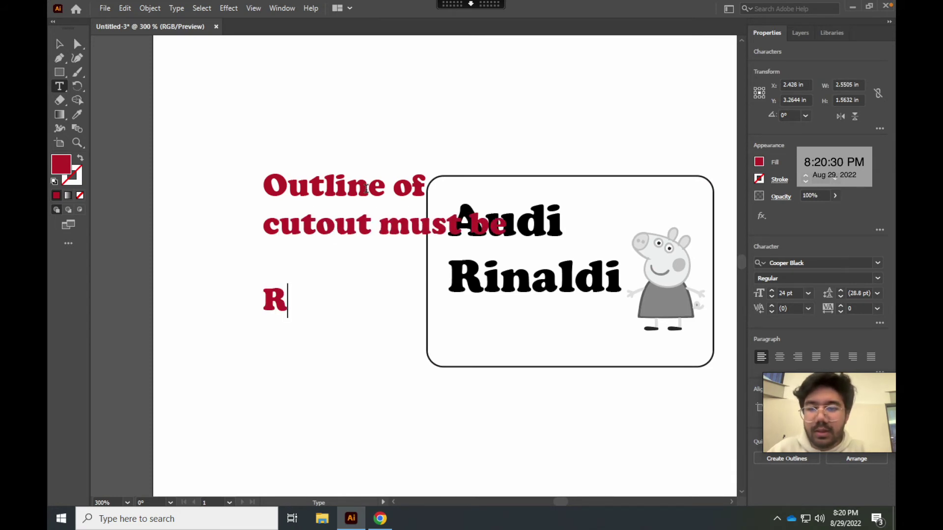
key("Return")
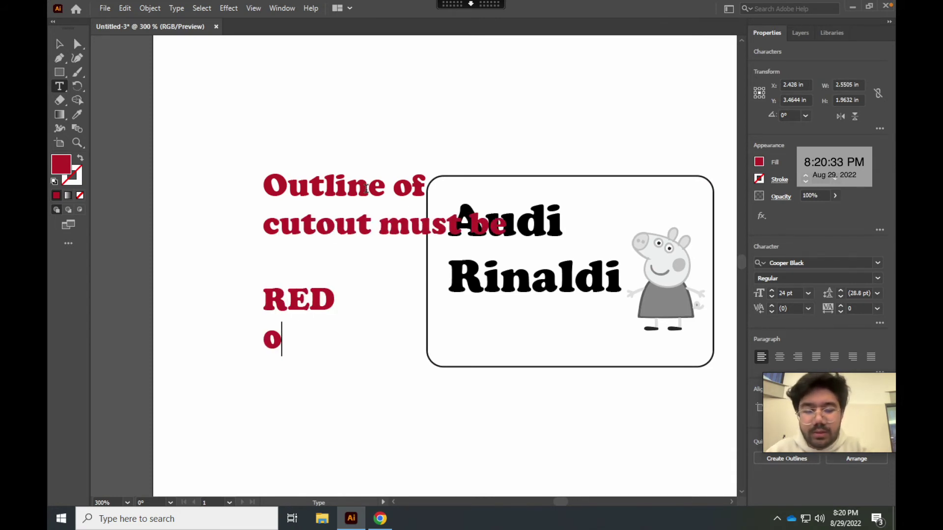
type("0.072pt")
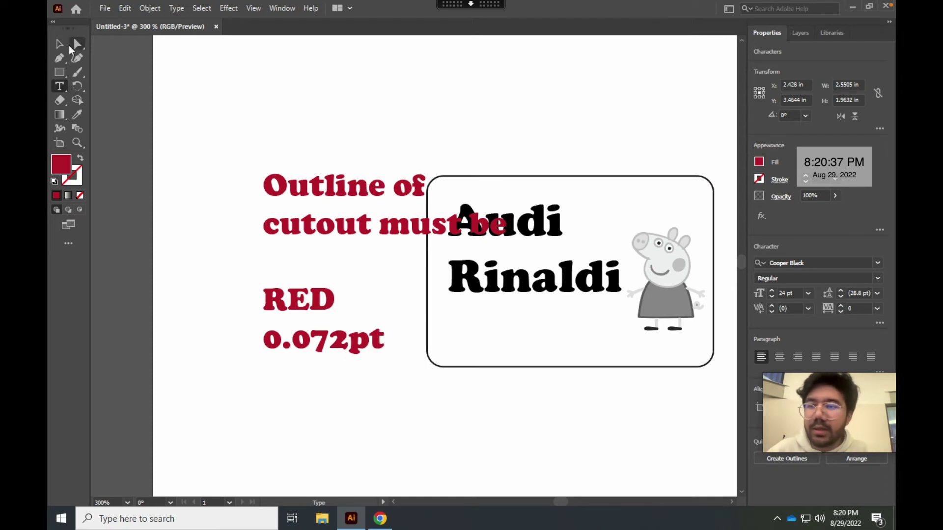
key("Escape")
left_click_drag(341, 202, 280, 120)
Give the card's rounded outline an RGB red stroke of 0.072 pt
left_click(421, 342)
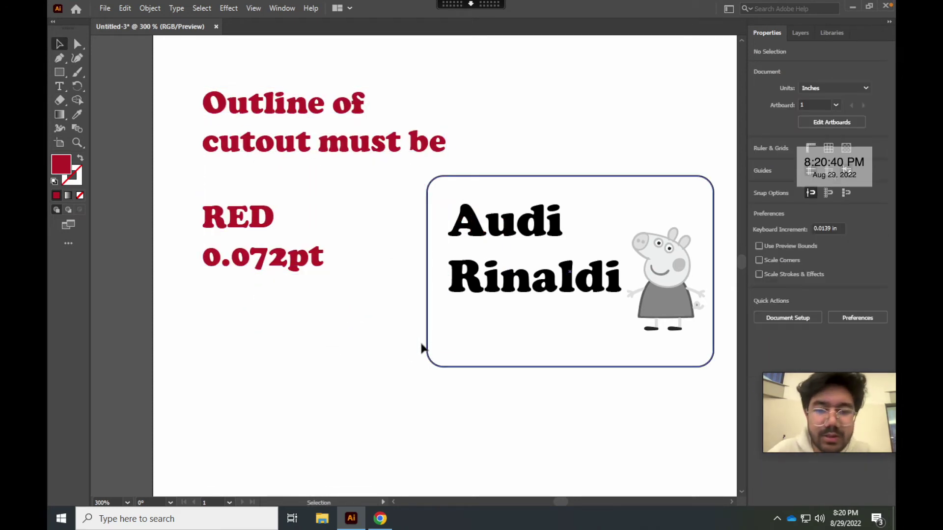
left_click(428, 348)
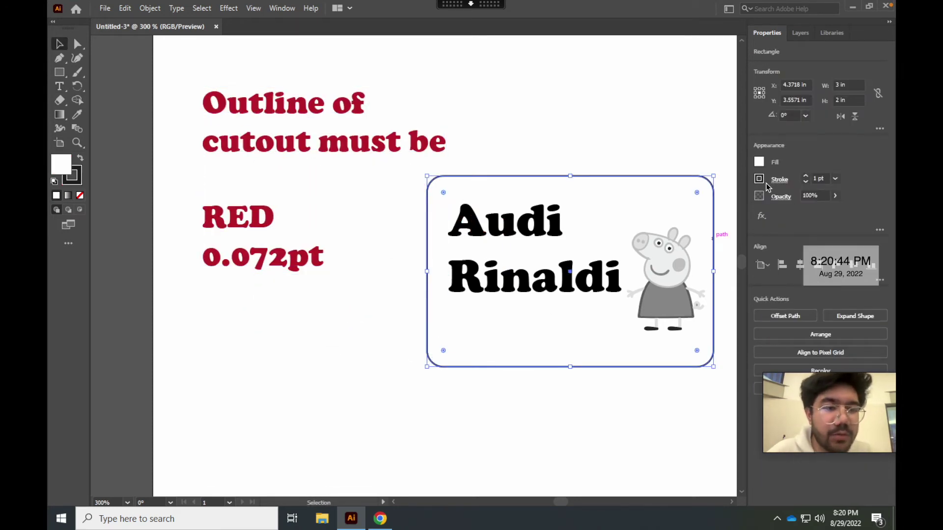
left_click(762, 181)
left_click(726, 223)
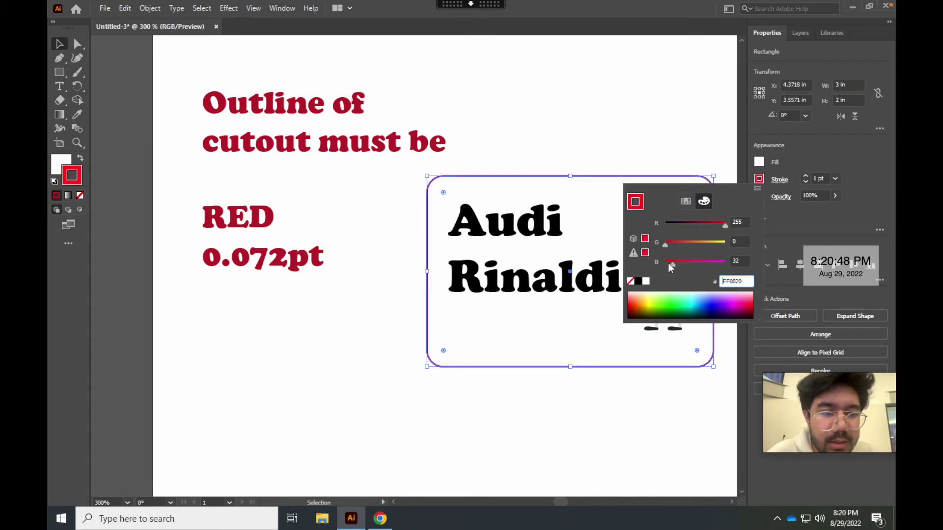
left_click(686, 202)
left_click(764, 181)
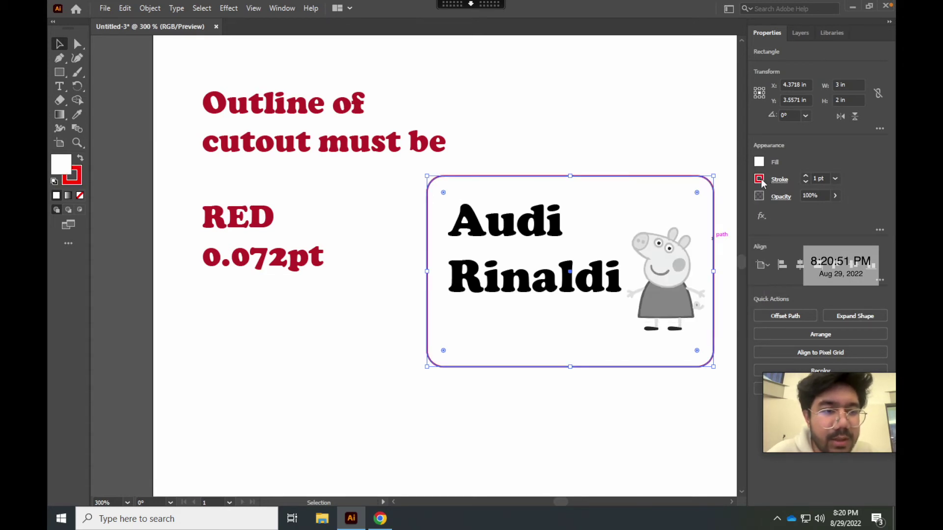
left_click(760, 180)
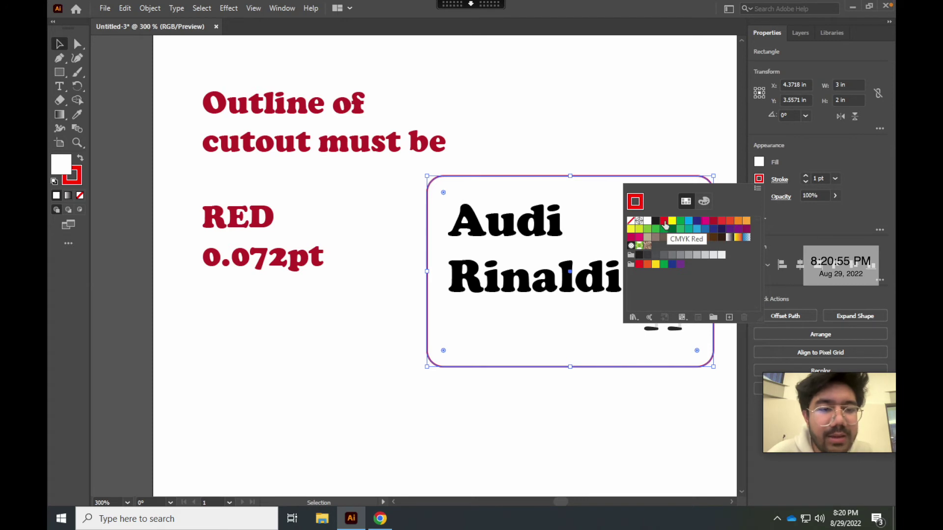
left_click(704, 201)
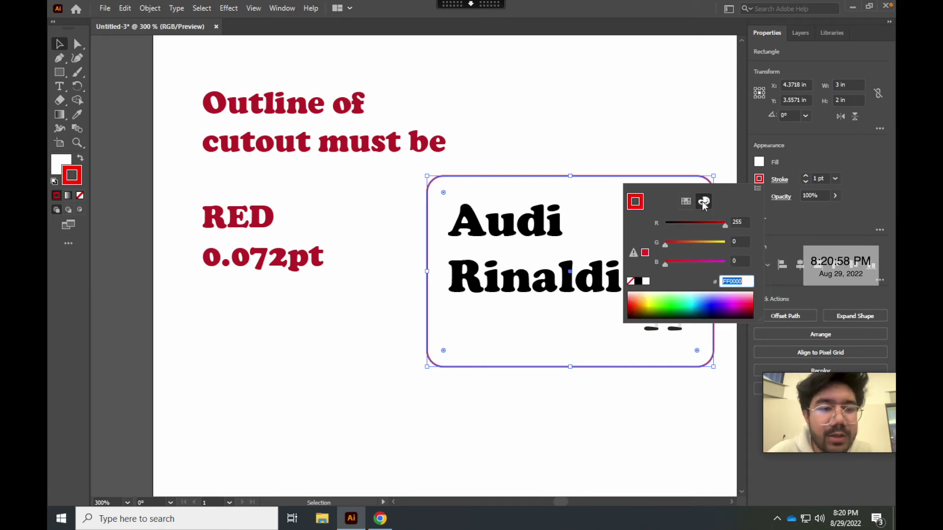
left_click(758, 189)
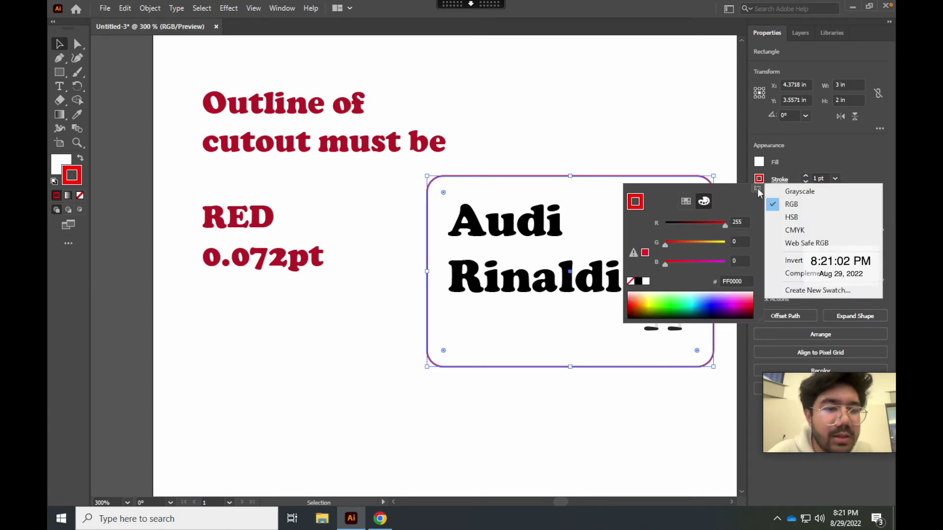
left_click(714, 221)
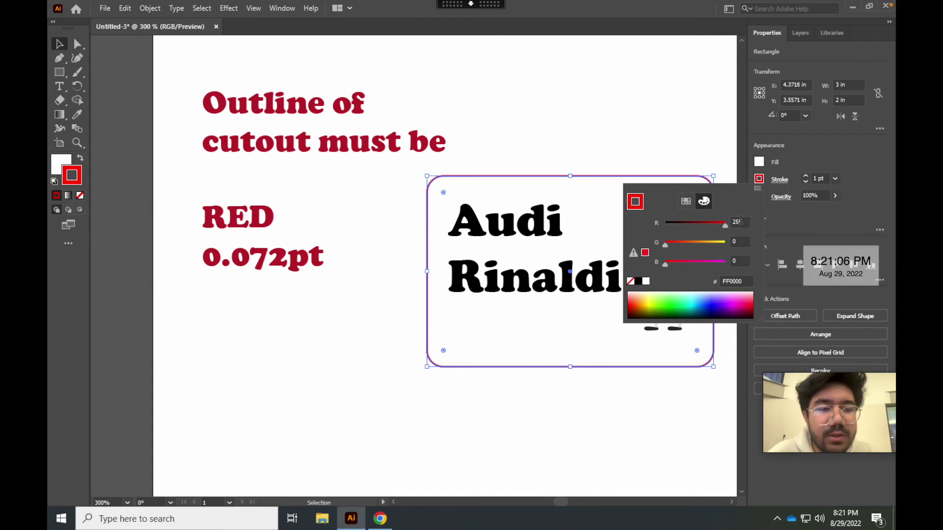
left_click(808, 174)
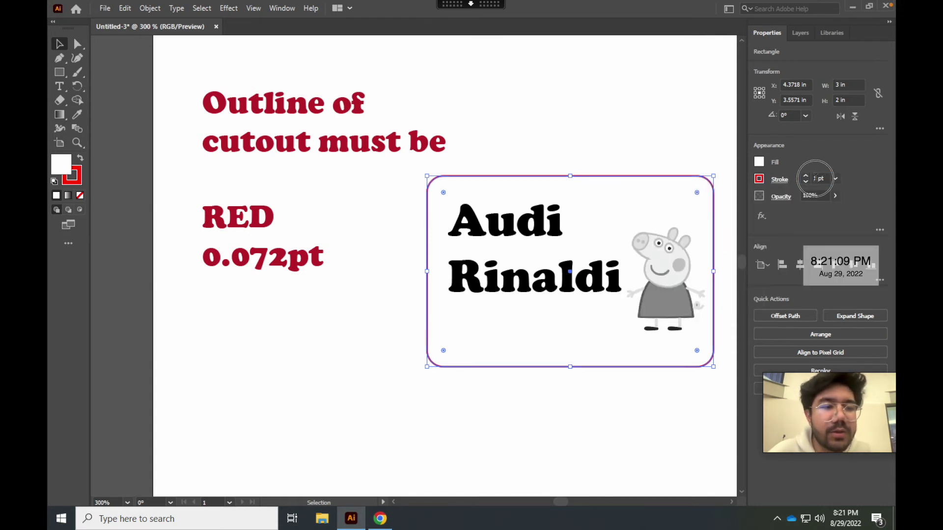
left_click(815, 178)
key("Return")
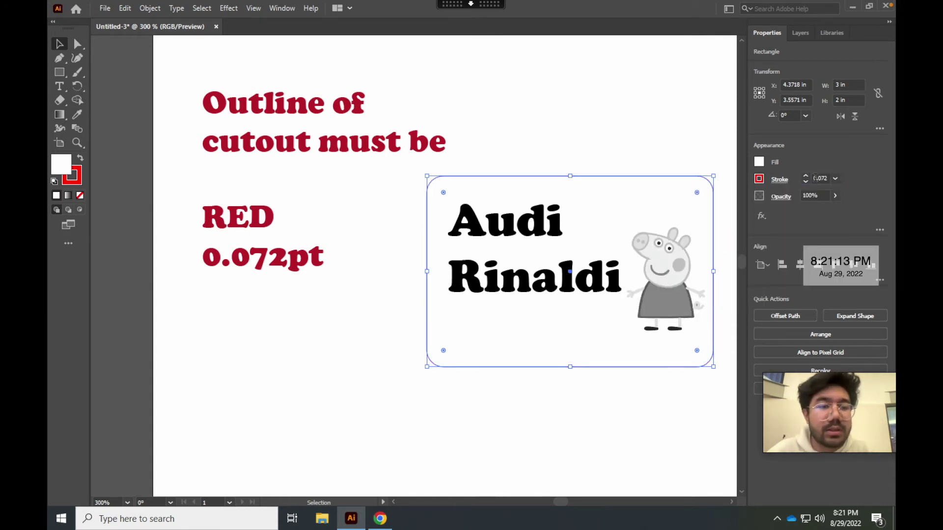
Delete the red note and move the name and Peppa artwork to the page centre
left_click(667, 87)
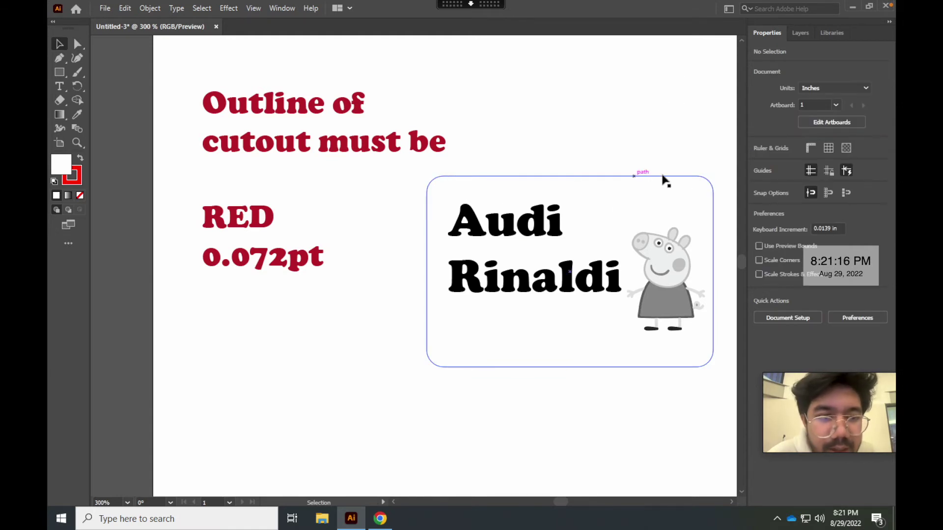
left_click(339, 119)
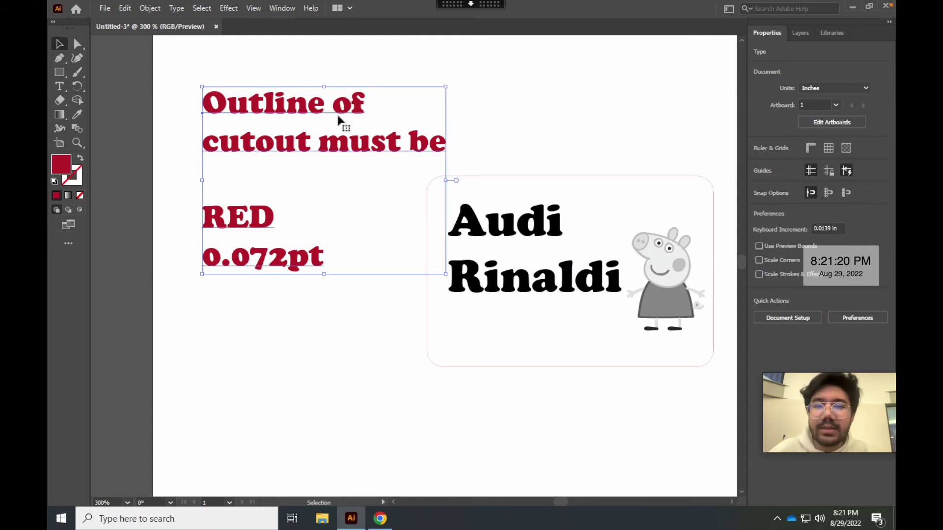
key("Delete")
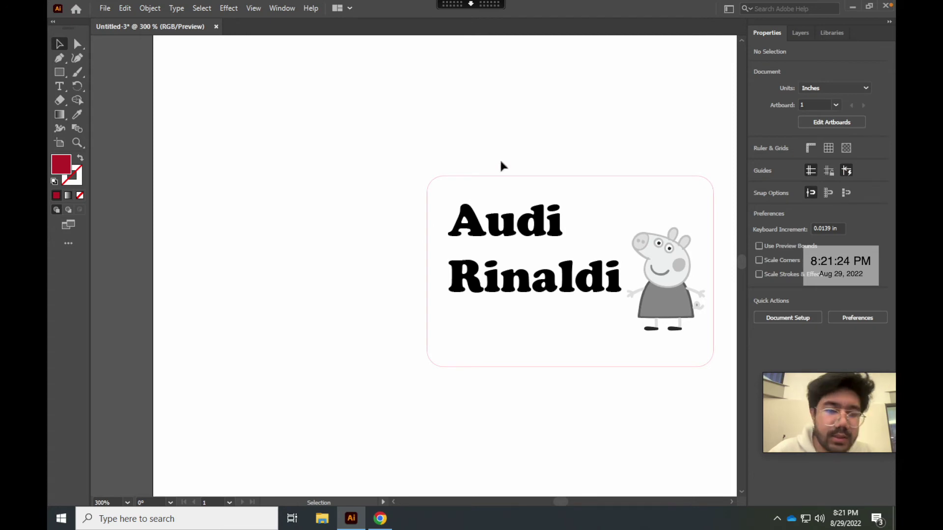
left_click_drag(396, 127, 712, 432)
left_click_drag(657, 297, 567, 291)
left_click(671, 320)
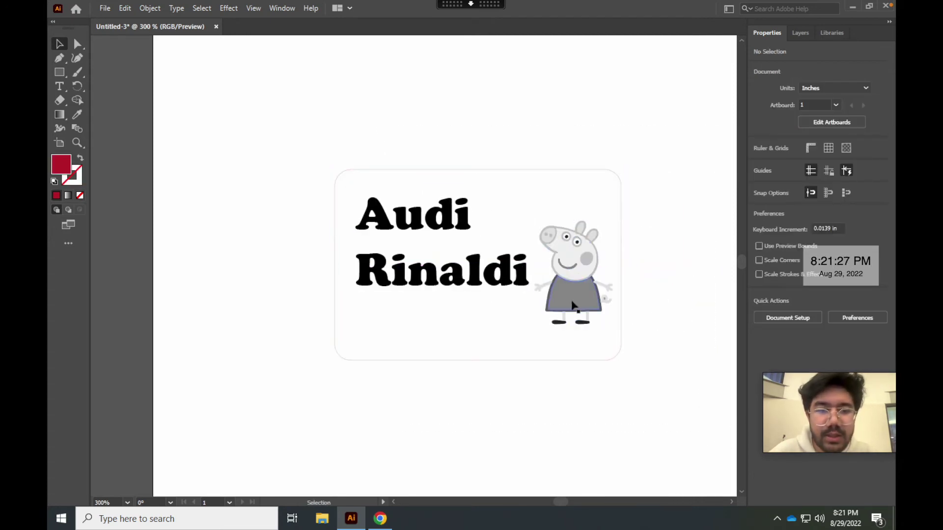
Copy the Nick Jr. Peppa Pig image from Google Images
left_click(386, 523)
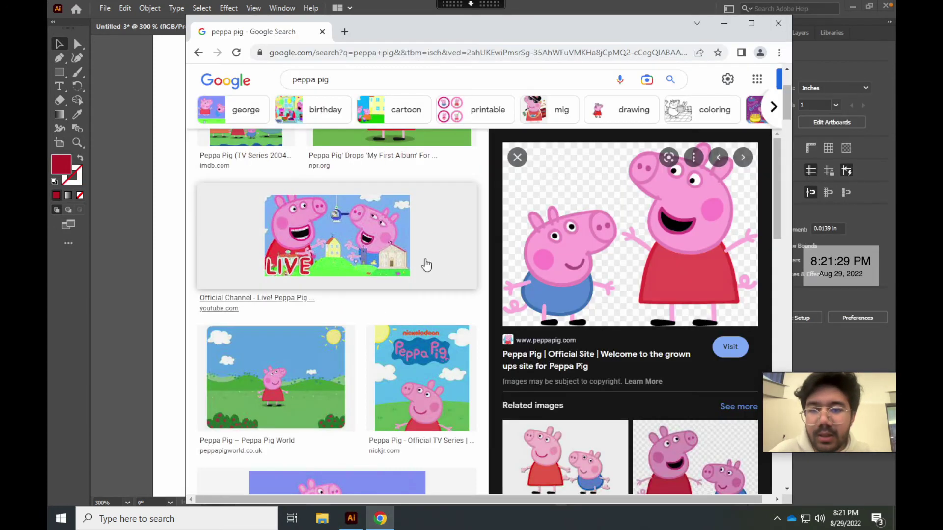
left_click(427, 395)
right_click(599, 282)
left_click(621, 419)
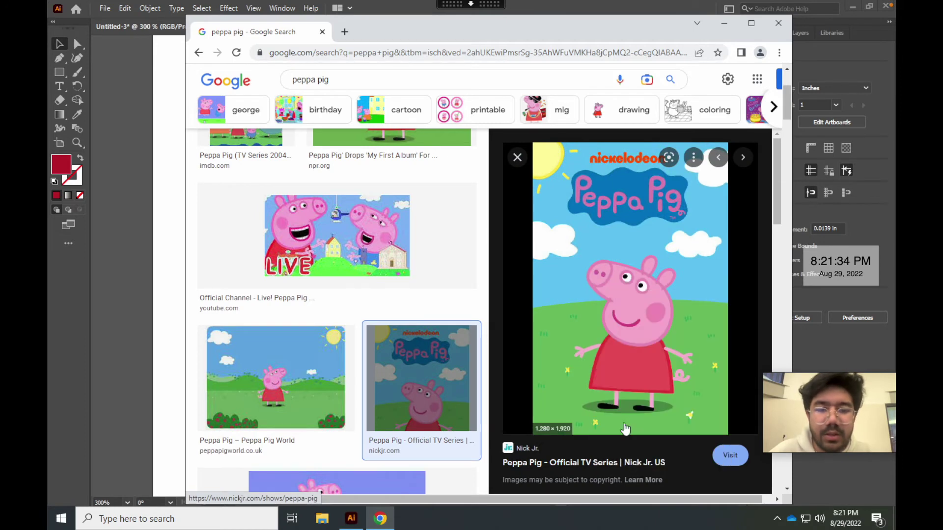
Paste the Peppa Pig image into Illustrator, shrink it small and place it below the name
left_click(171, 318)
key("ctrl+v")
scroll(409, 485, "down", 5)
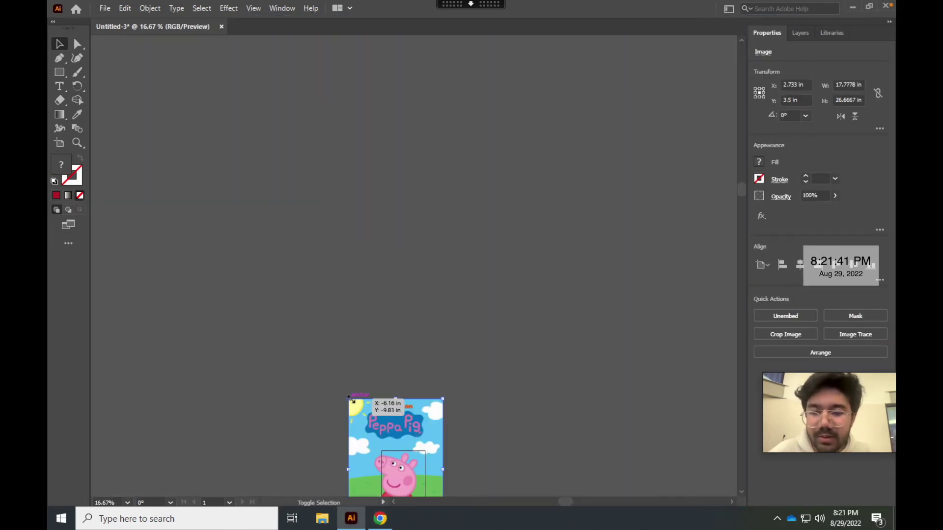
scroll(429, 316, "up", 5)
left_click_drag(429, 316, 253, 186)
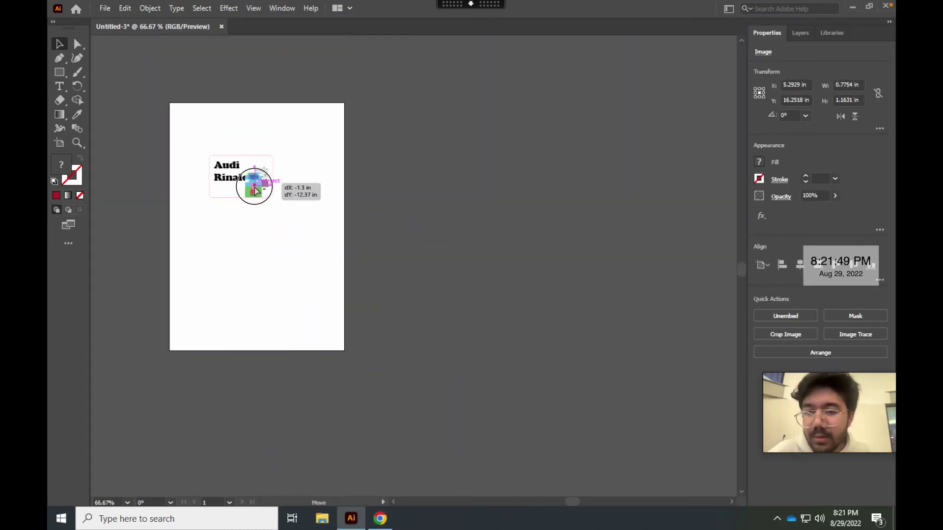
scroll(254, 191, "up", 5)
scroll(252, 185, "down", 2)
left_click_drag(362, 360, 202, 326)
left_click(229, 376)
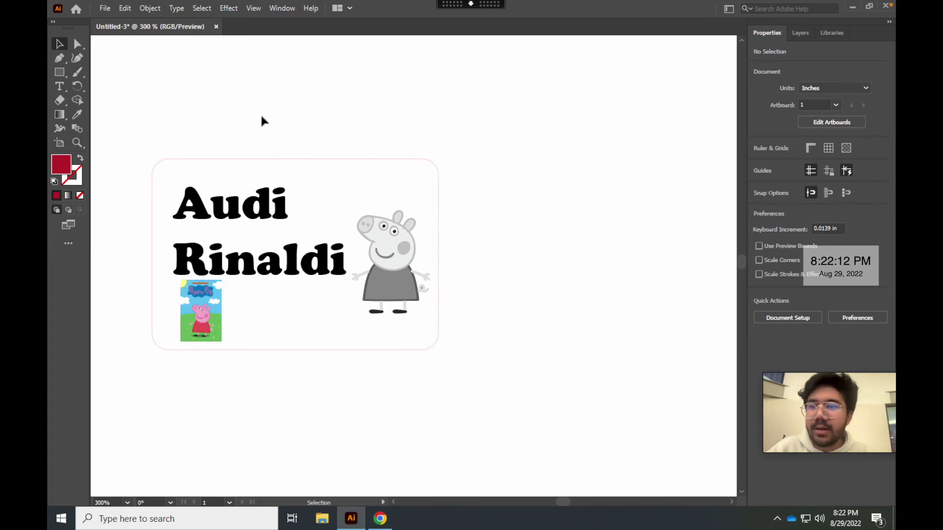
Save the name tag to Downloads as a 'Nametag-' .ai file with the person's name, then launch Chrome
left_click(103, 8)
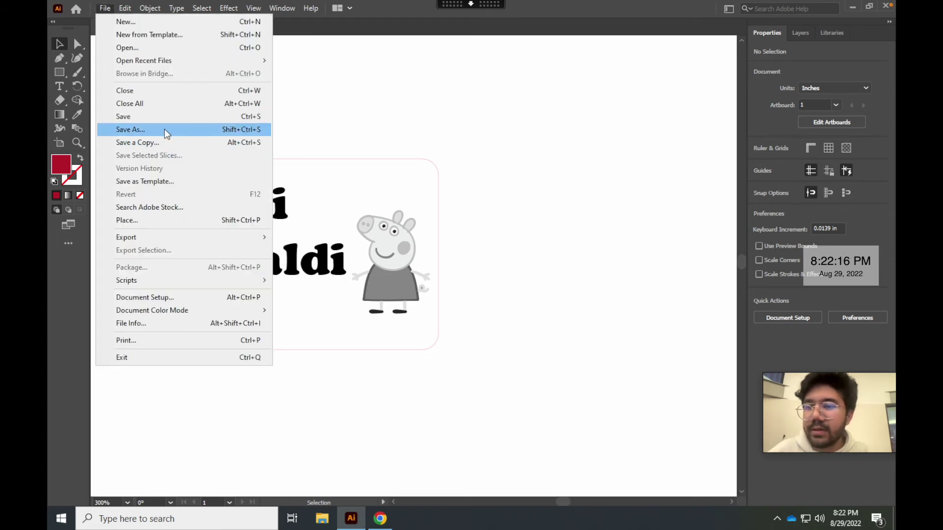
key("ctrl+s")
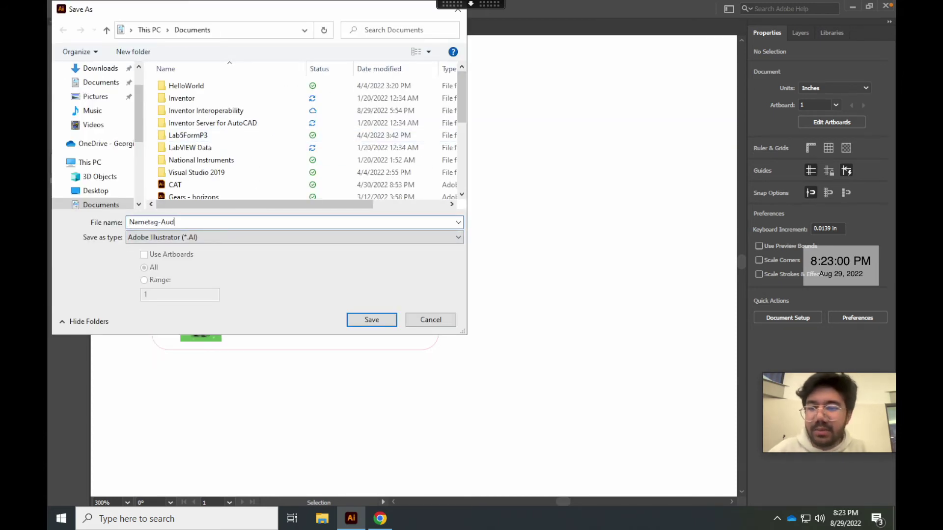
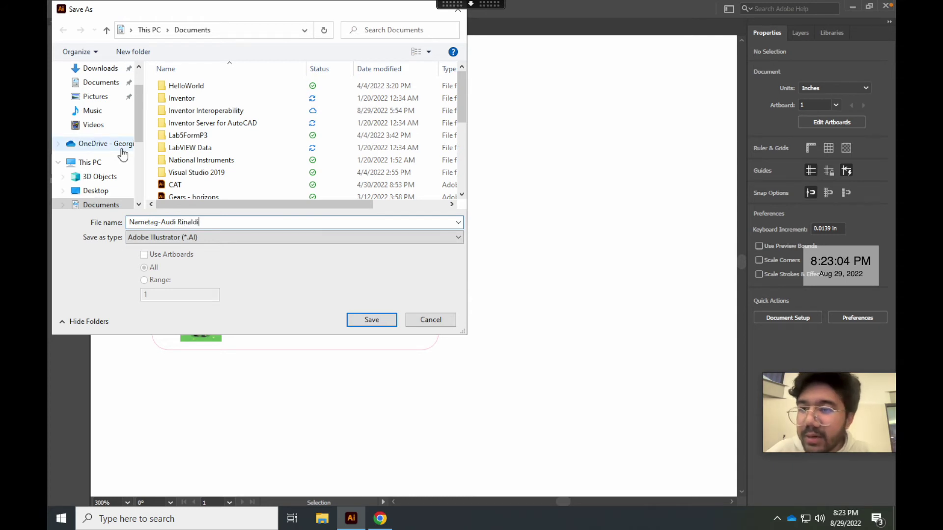
left_click(101, 68)
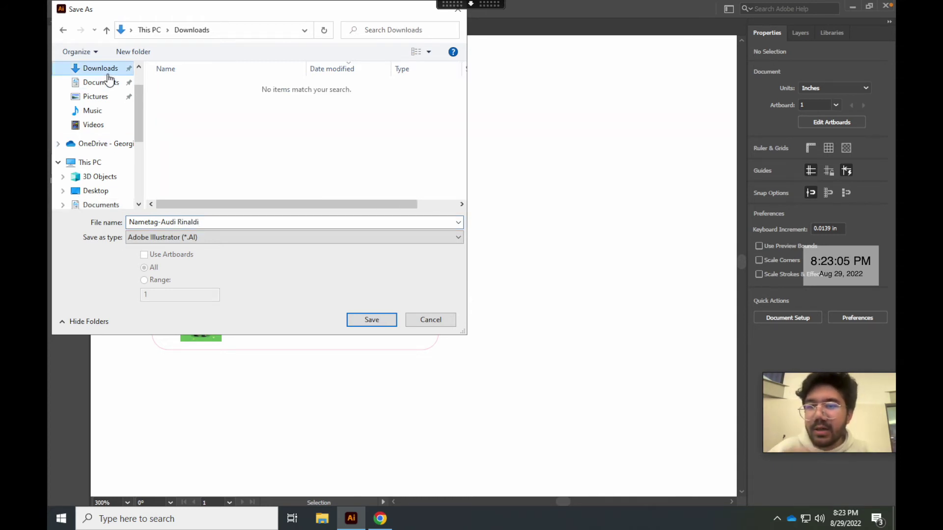
left_click(372, 320)
left_click(515, 394)
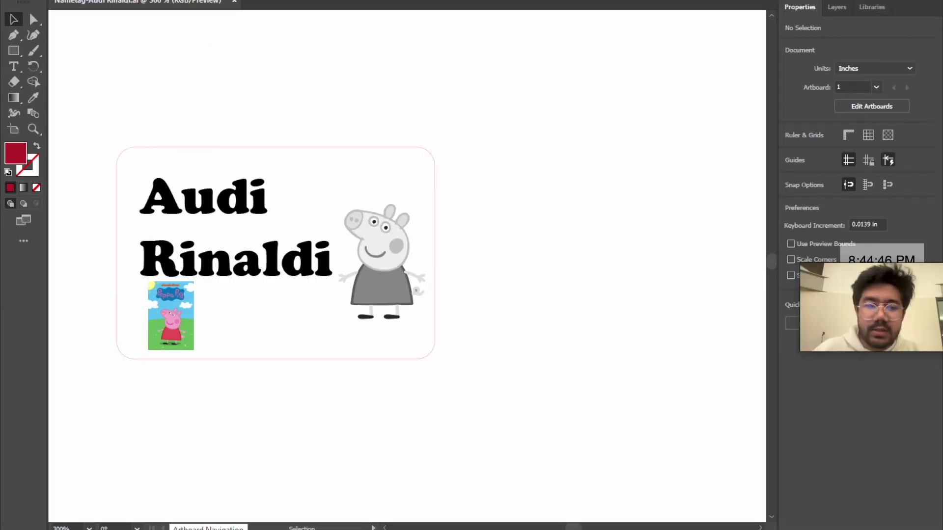
key("super")
left_click(286, 216)
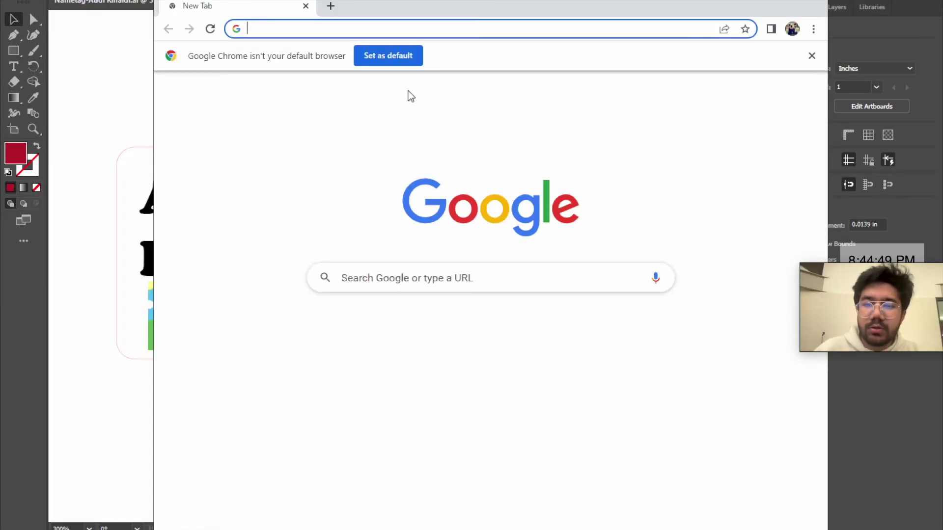
Load the laser training Google Form, upload the name-tag .ai file, and submit the response
key("ctrl+v")
key("Return")
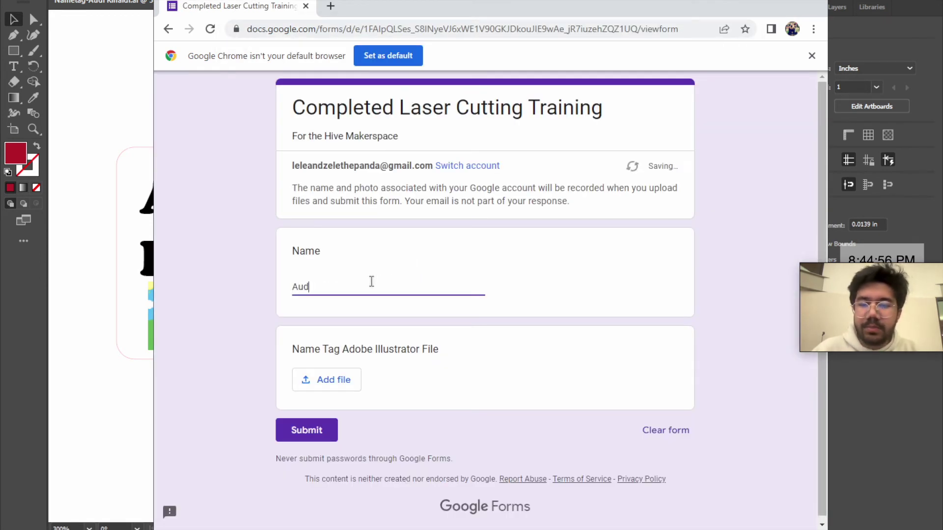
left_click(326, 380)
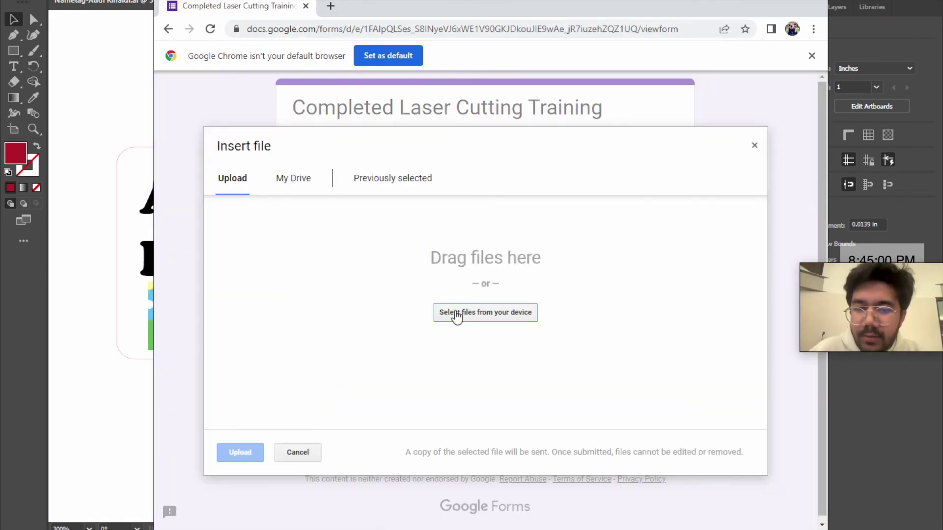
left_click(454, 316)
double_click(321, 100)
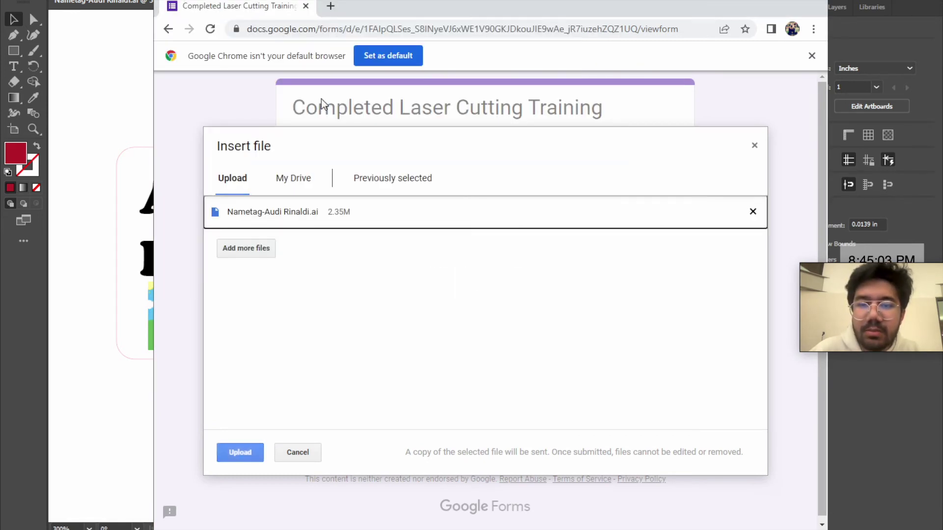
left_click(240, 452)
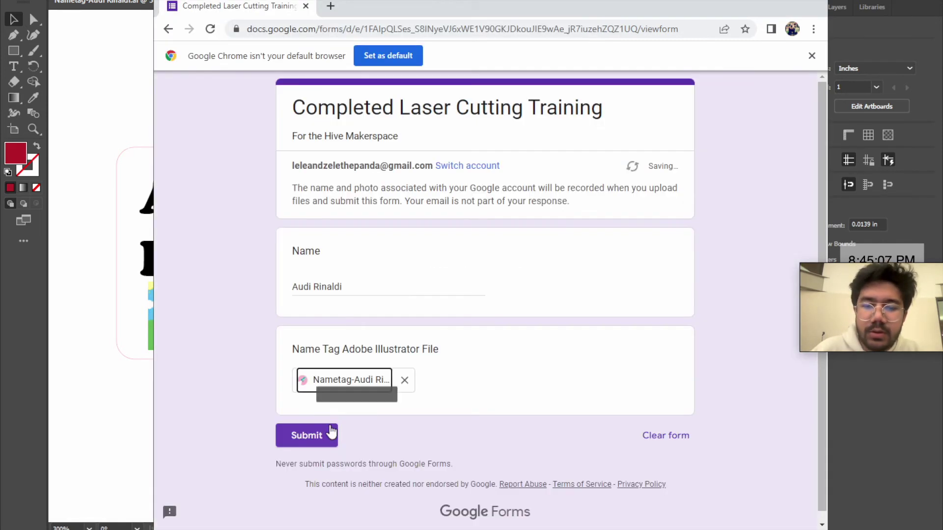
left_click(315, 441)
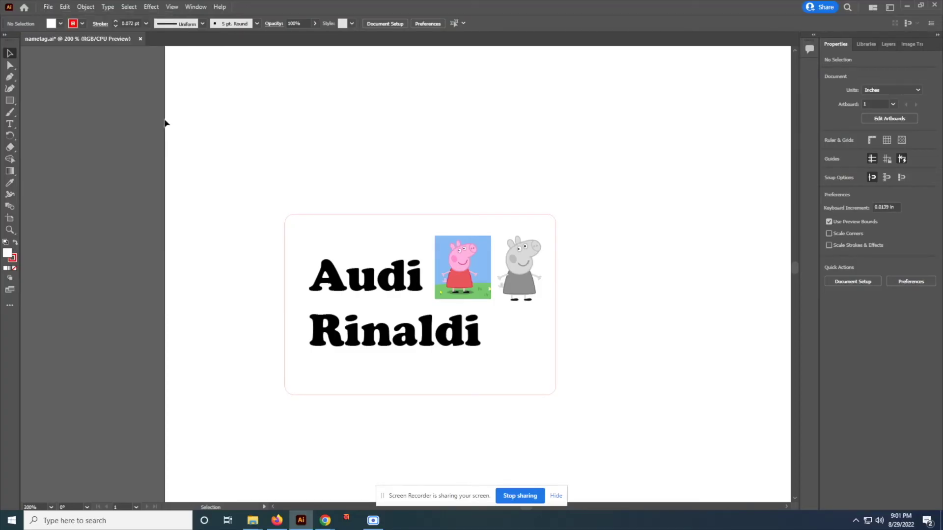
Open Print with the PLS6.150D printer and reach its laser driver preferences
left_click(48, 7)
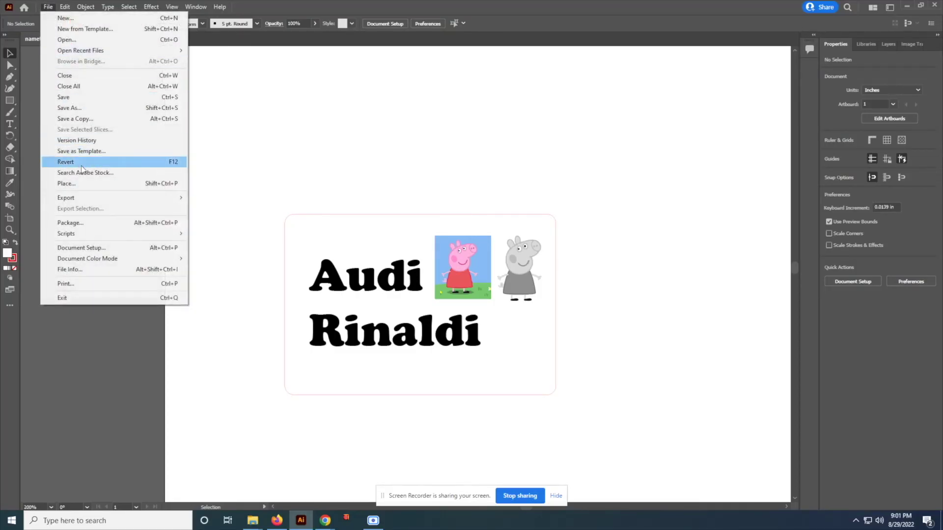
left_click(83, 282)
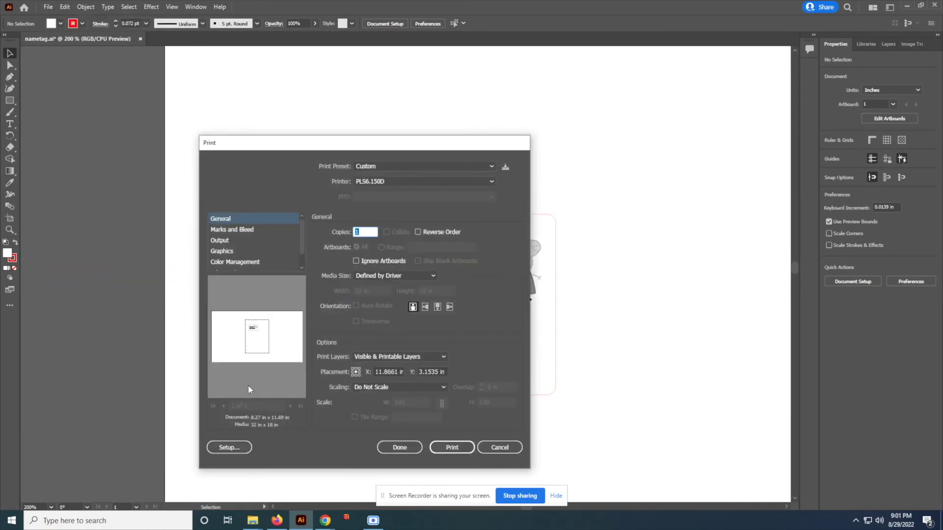
left_click(229, 448)
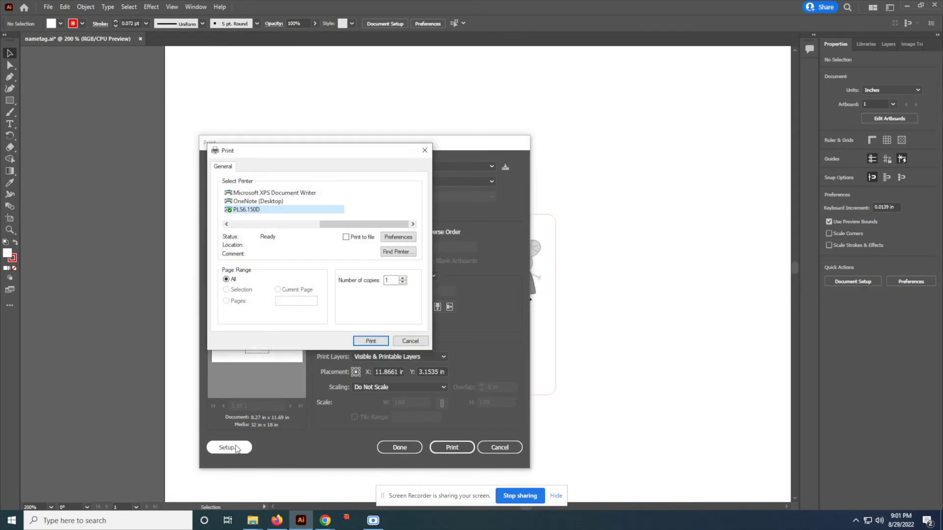
left_click(401, 238)
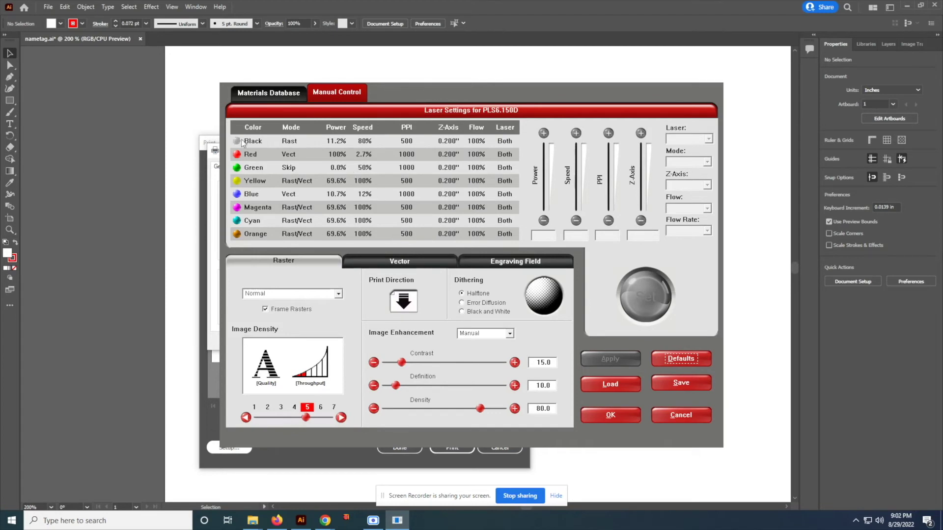
Set the Red vector speed to 3.0% in the laser settings
left_click(296, 158)
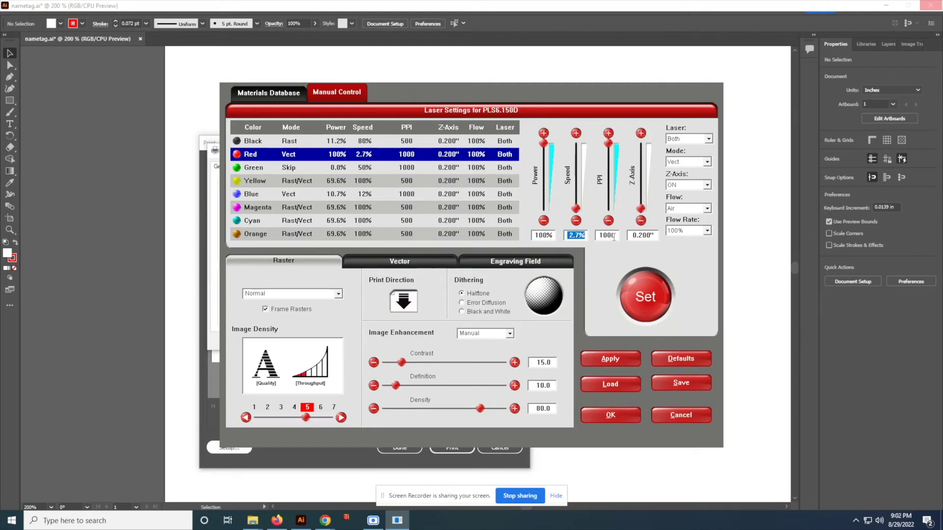
left_click(639, 278)
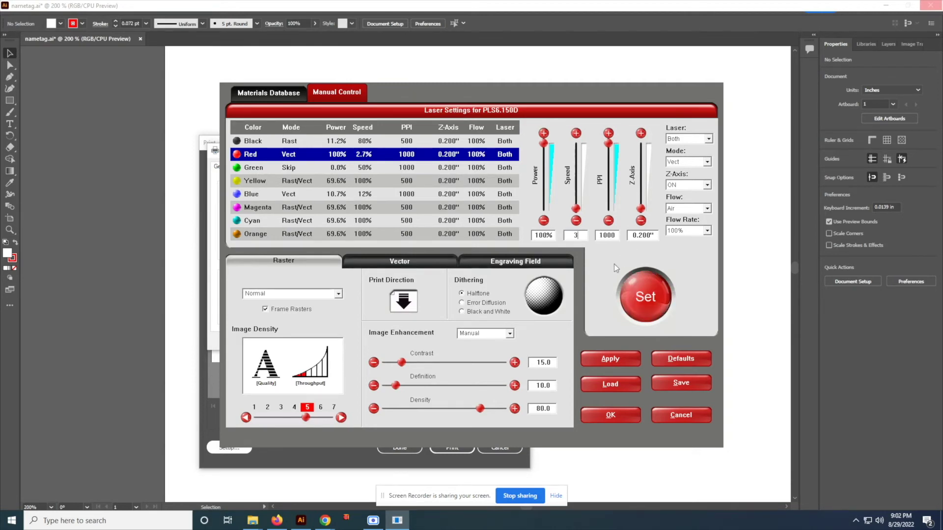
left_click(640, 282)
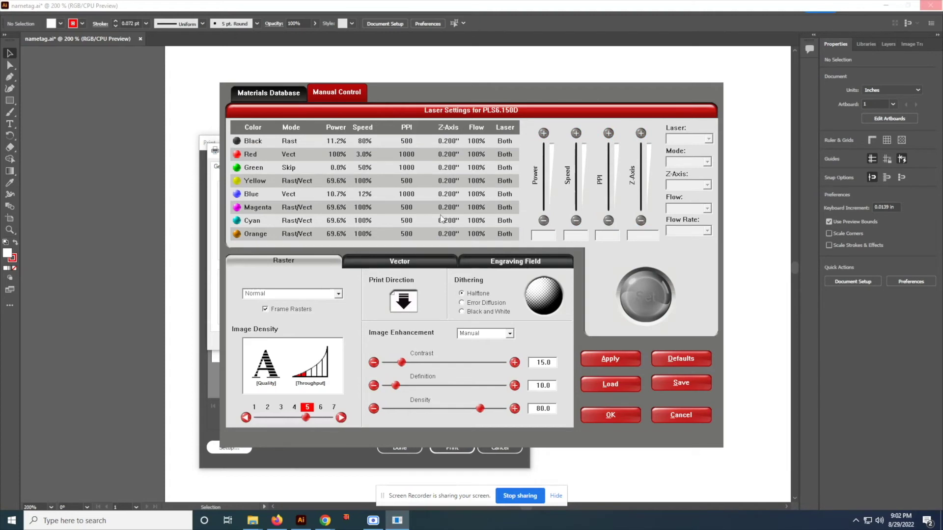
Set Black raster to 60% power and 30% speed, then accept the laser settings
left_click(296, 142)
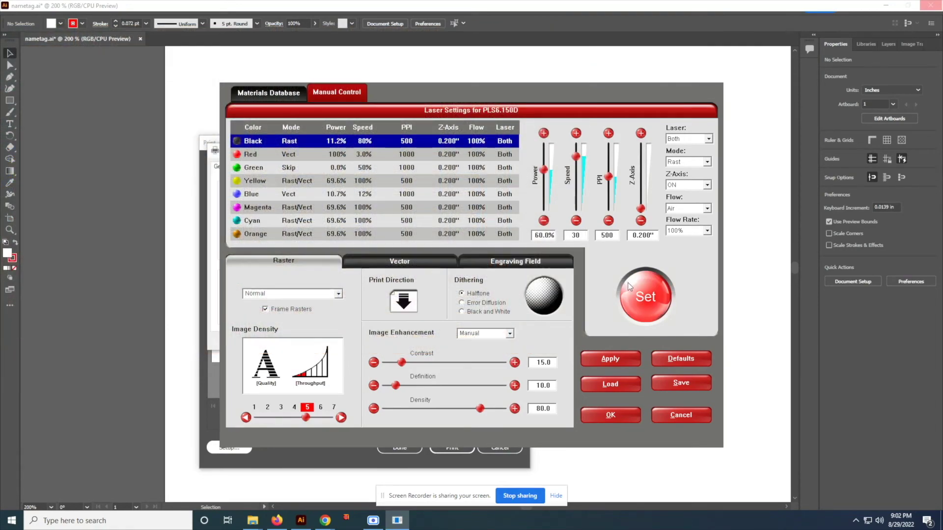
left_click(628, 283)
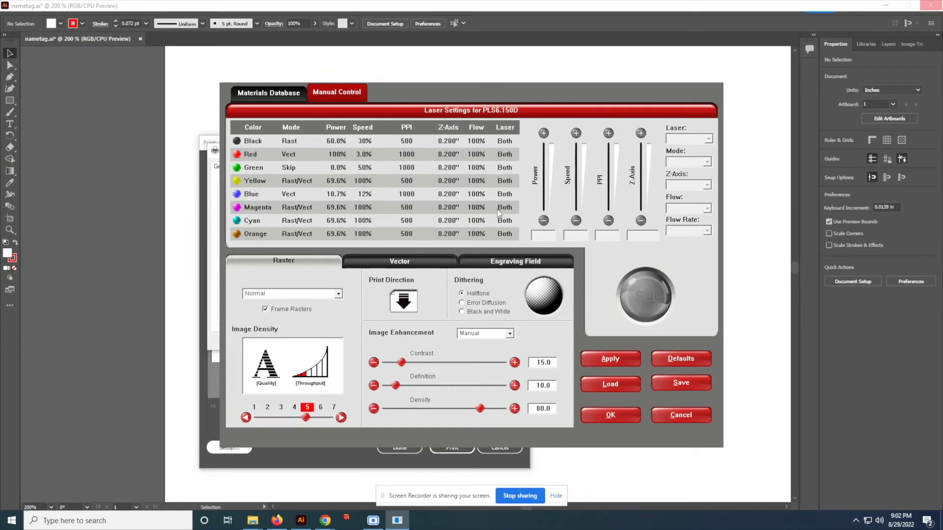
left_click(632, 415)
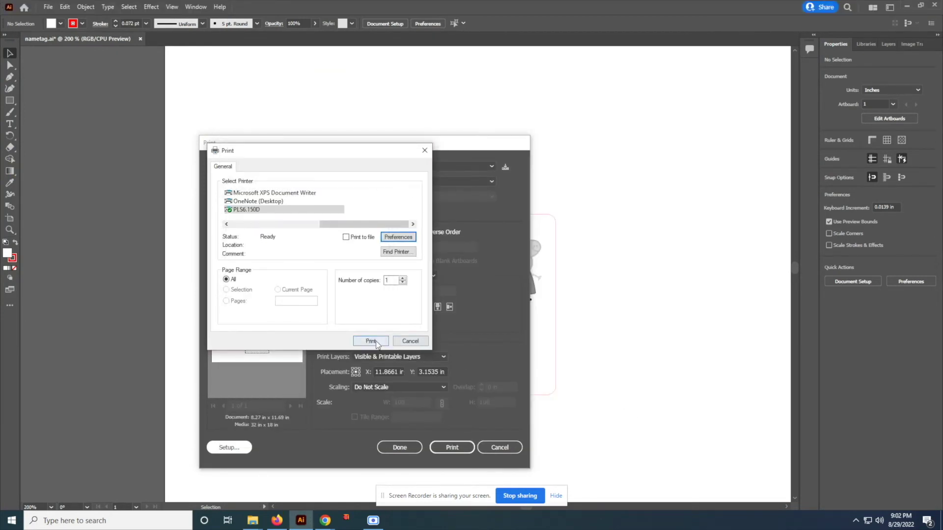
Send the nametag print job to the PLS6.150D laser and bring up its control panel
left_click(376, 341)
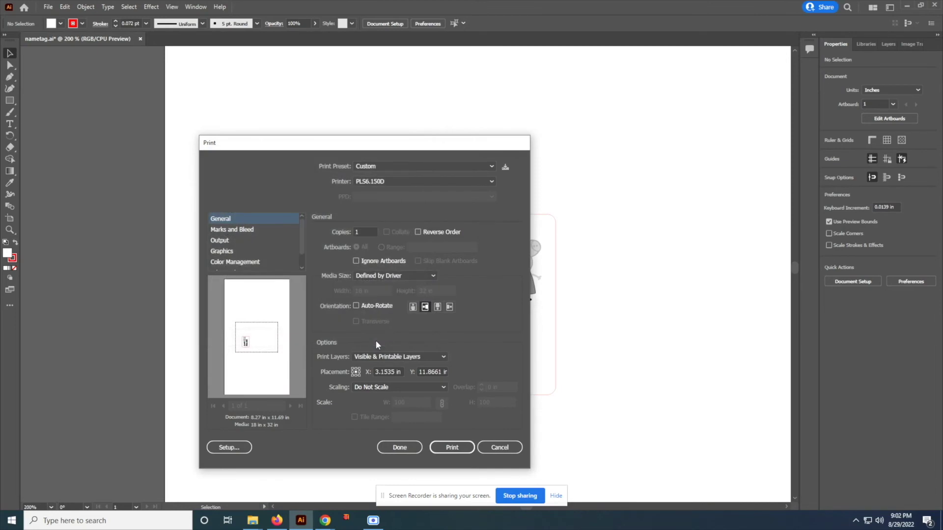
left_click(461, 447)
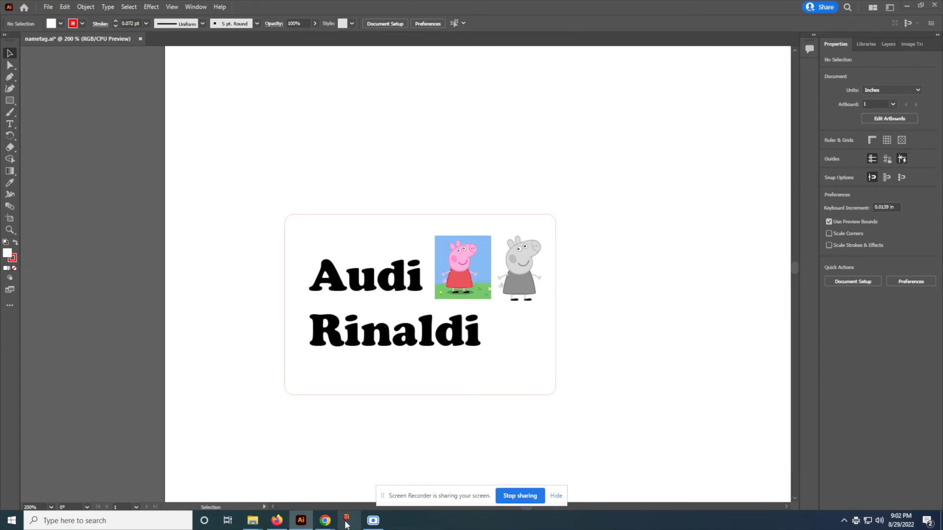
left_click(346, 521)
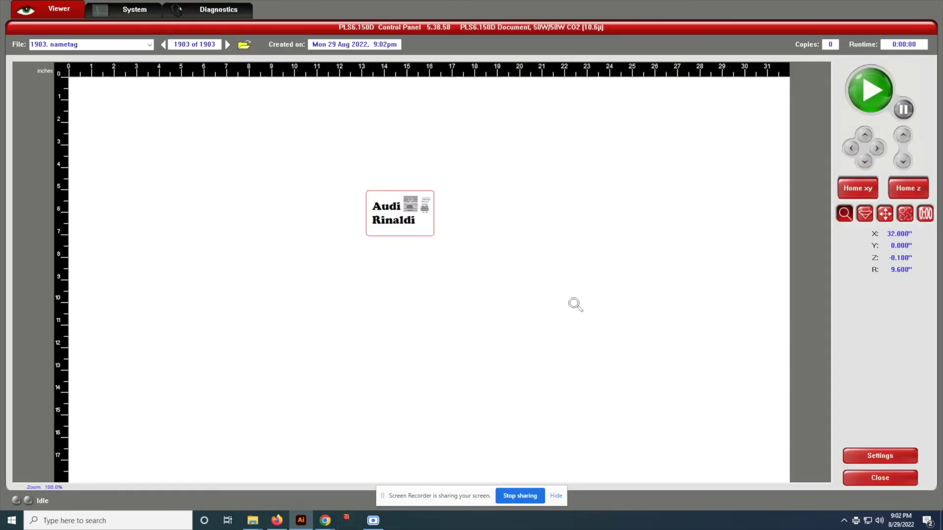
Zoom in on the nametag job in the bed preview, then back out to the whole bed
left_click(396, 198)
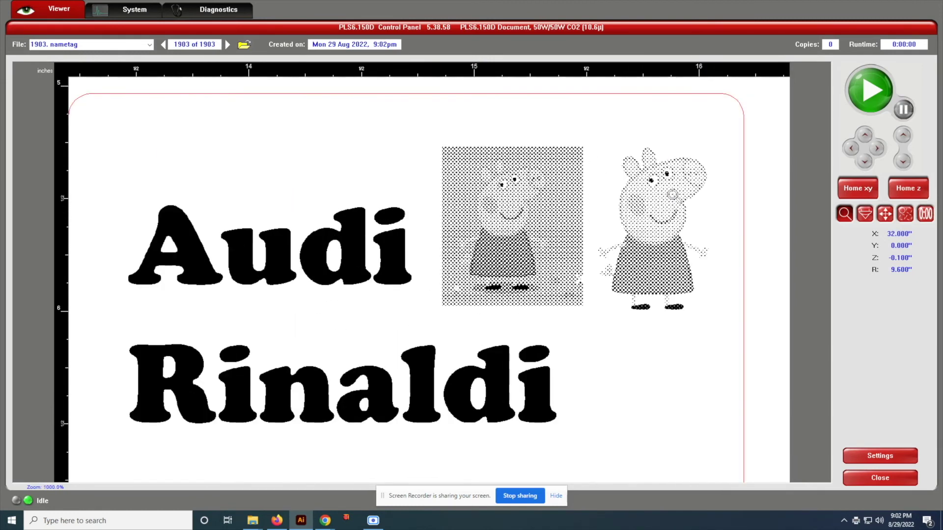
right_click(621, 229)
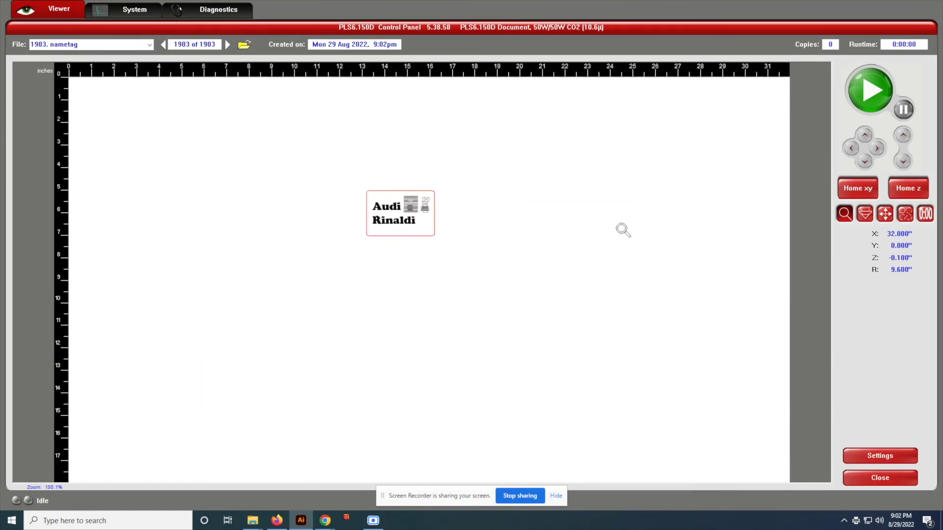
left_click(885, 215)
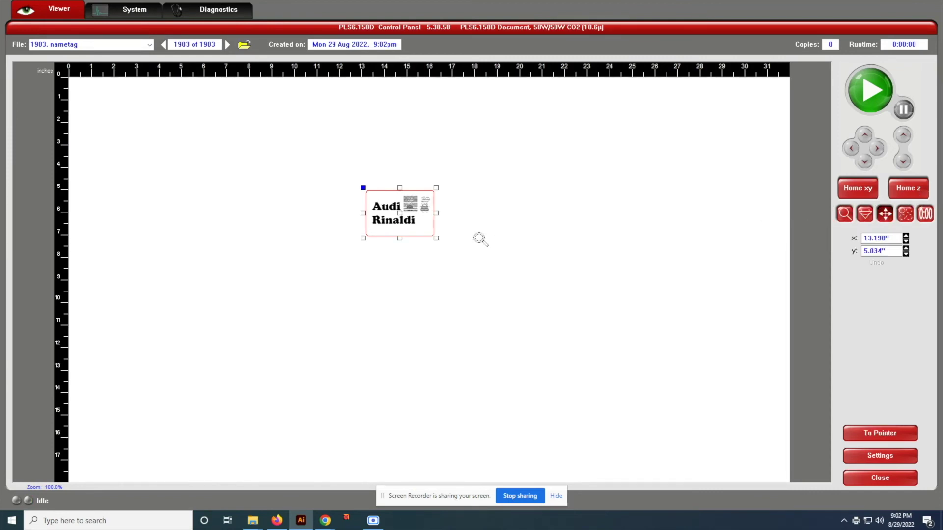
Drag the nametag to the bed's top-left and move it to the laser head position
left_click_drag(400, 214, 156, 140)
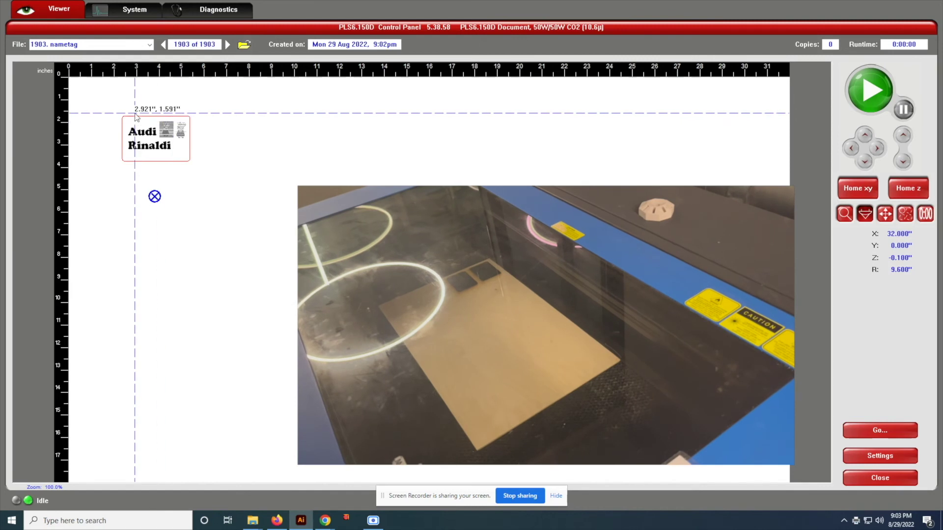
left_click(118, 109)
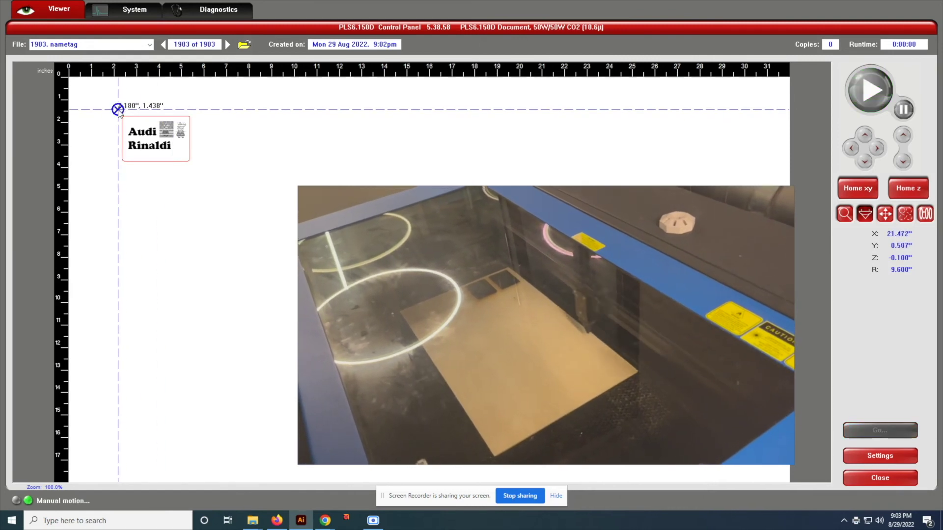
left_click(219, 103)
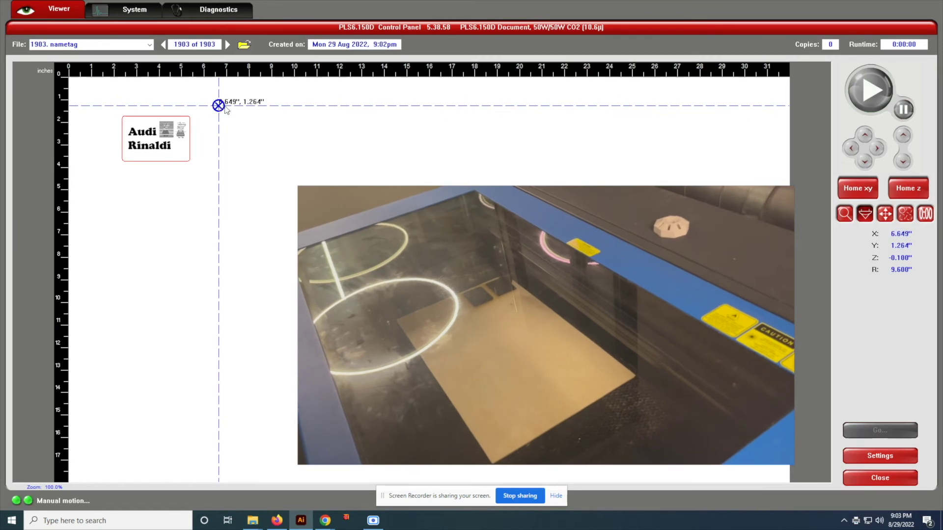
left_click(254, 101)
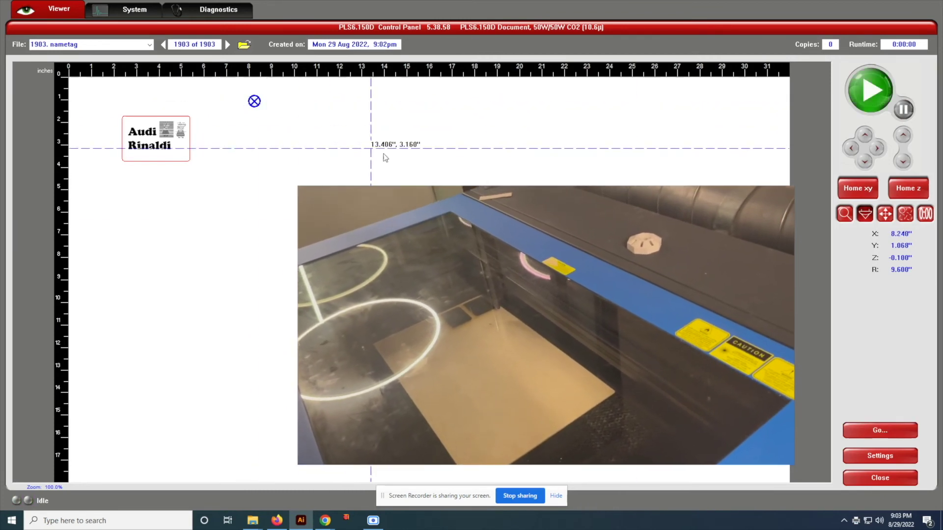
left_click(885, 214)
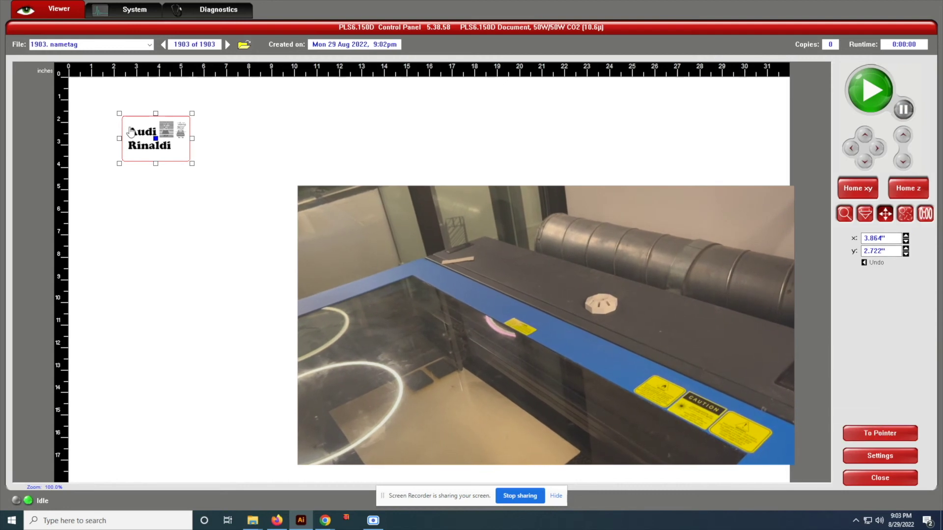
left_click(880, 434)
Jog the laser head to each corner of the nametag to check its placement
left_click(864, 215)
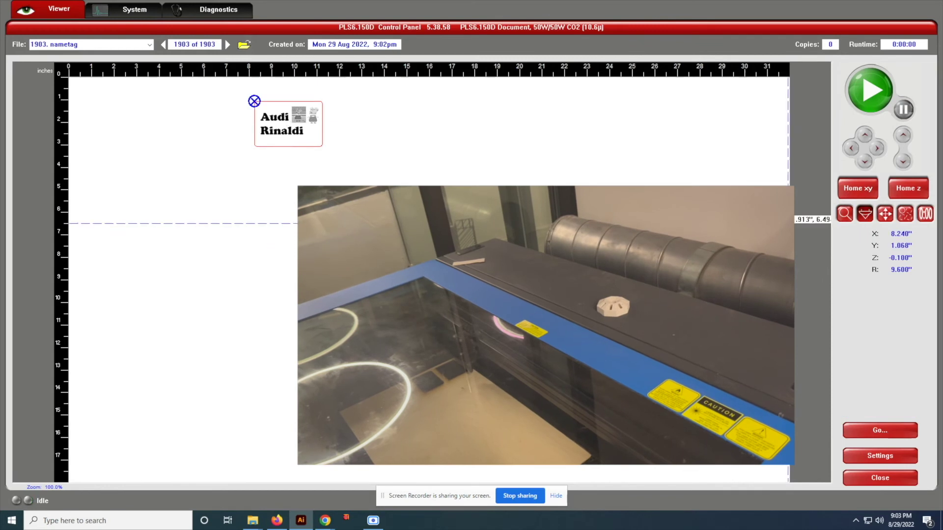
left_click(253, 148)
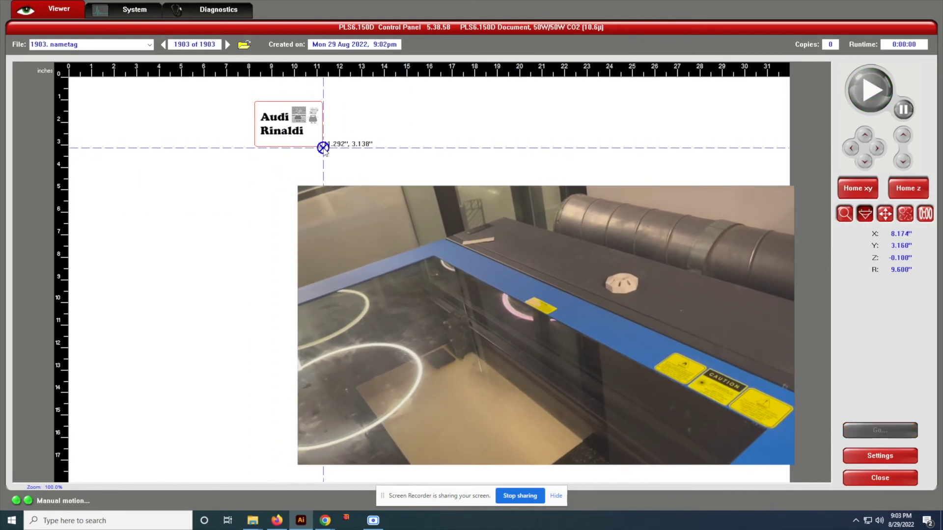
left_click(322, 100)
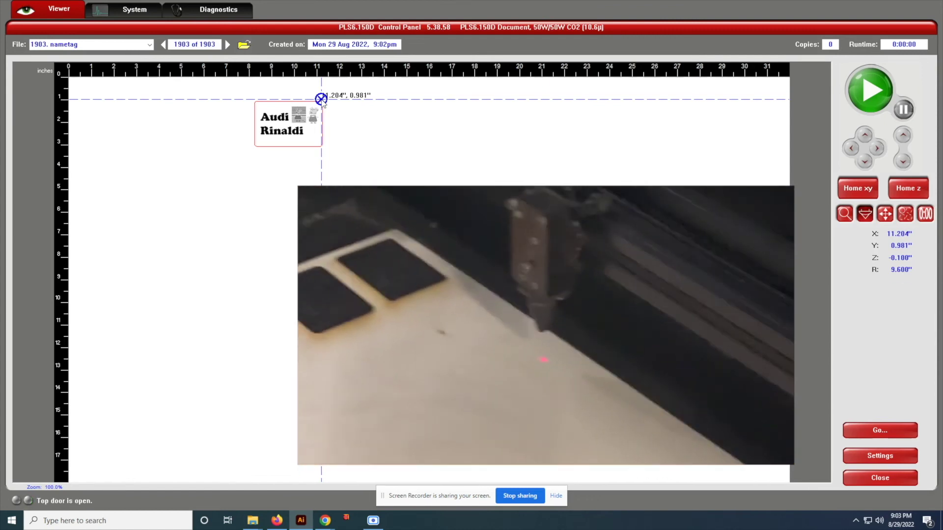
left_click(256, 104)
left_click(256, 146)
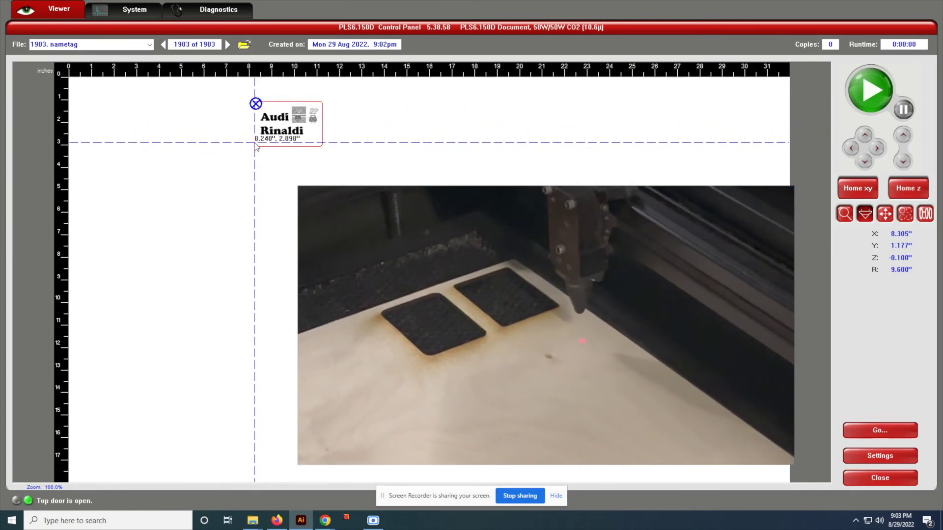
left_click(321, 147)
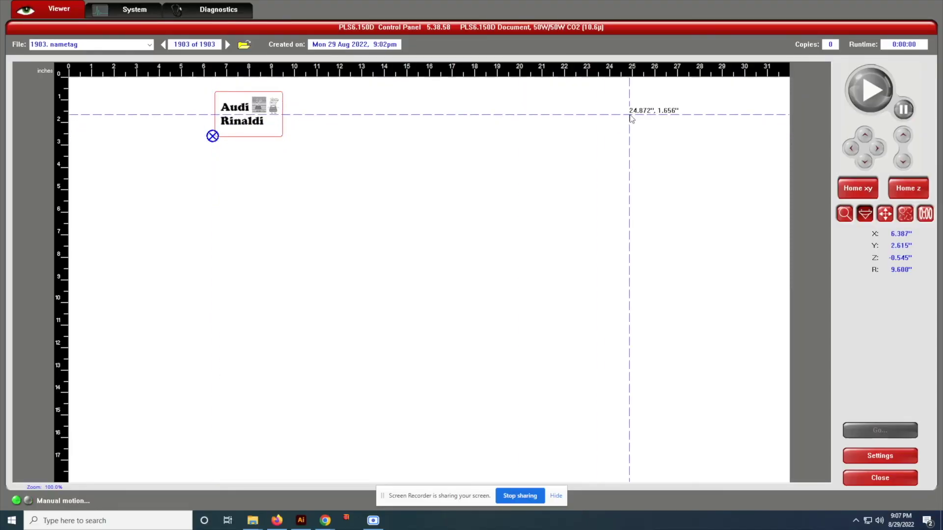
Bring up the job time estimate view for the nametag
left_click(925, 215)
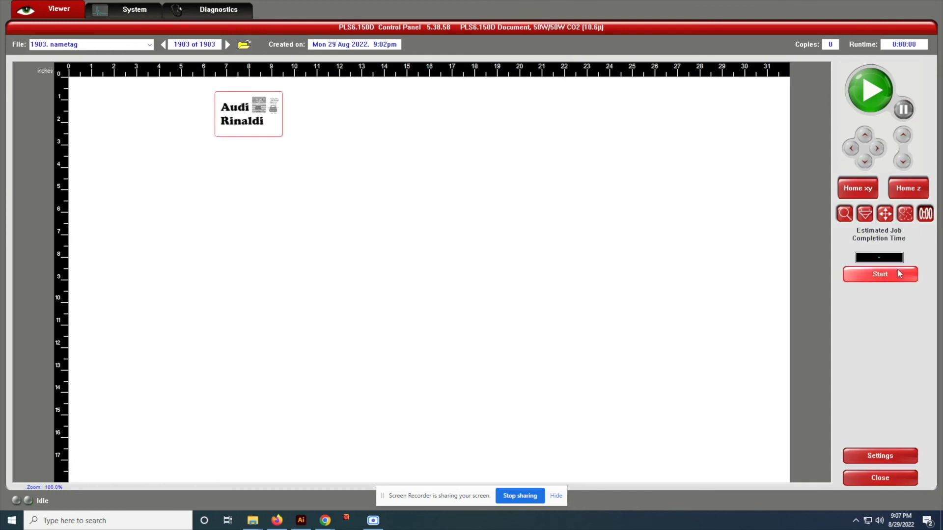
Calculate the 0:02:36 job estimate and apply 40% Black raster speed
left_click(896, 273)
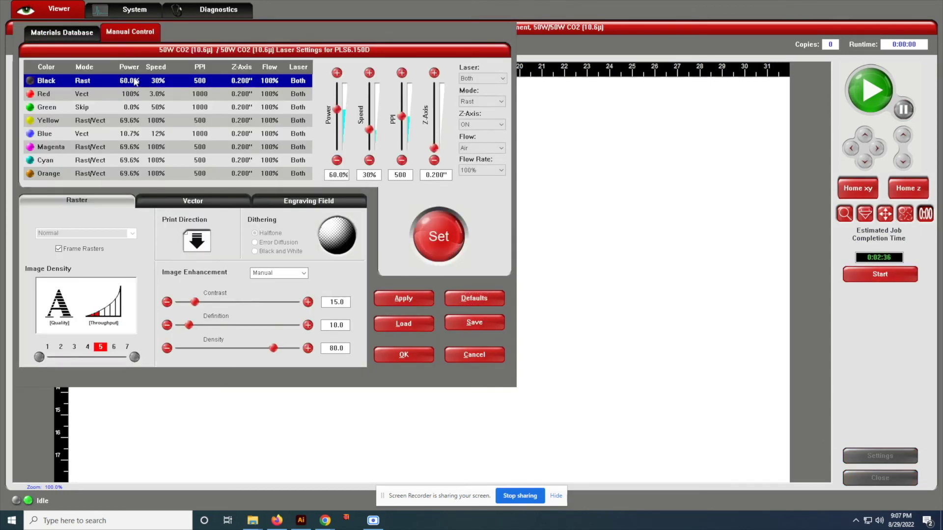
left_click(425, 224)
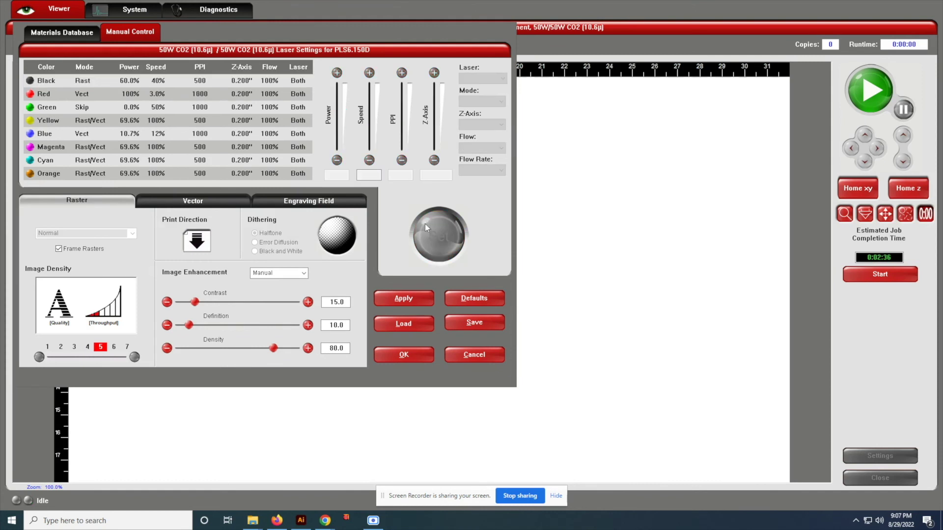
left_click(411, 357)
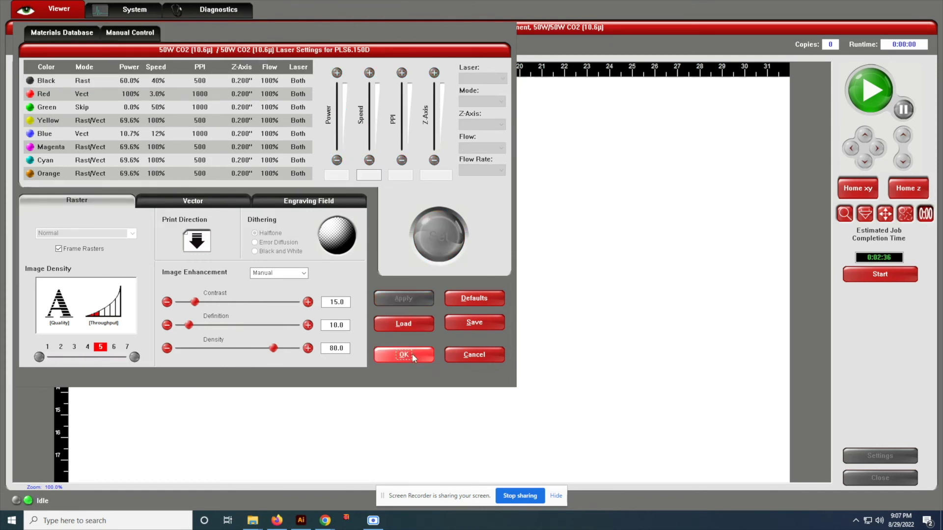
Start engraving the nametag job on the PLS6.150D laser
left_click(870, 93)
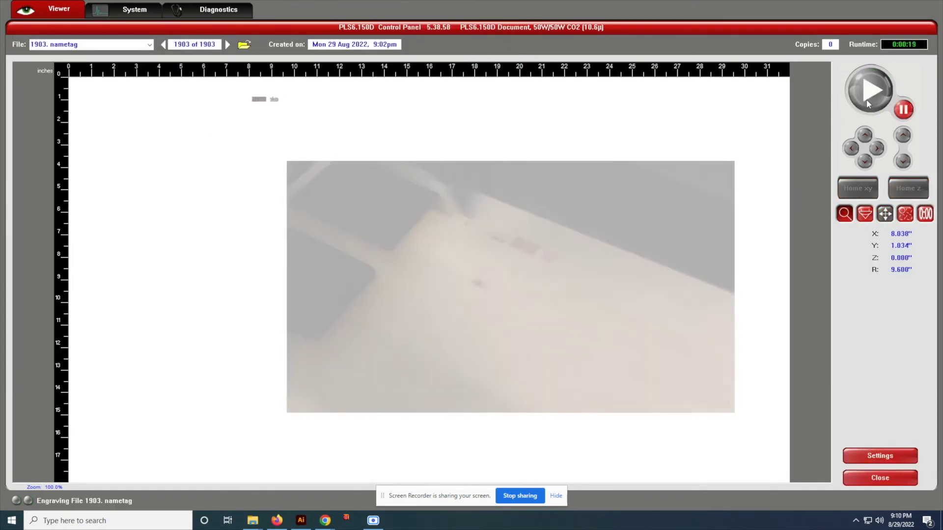